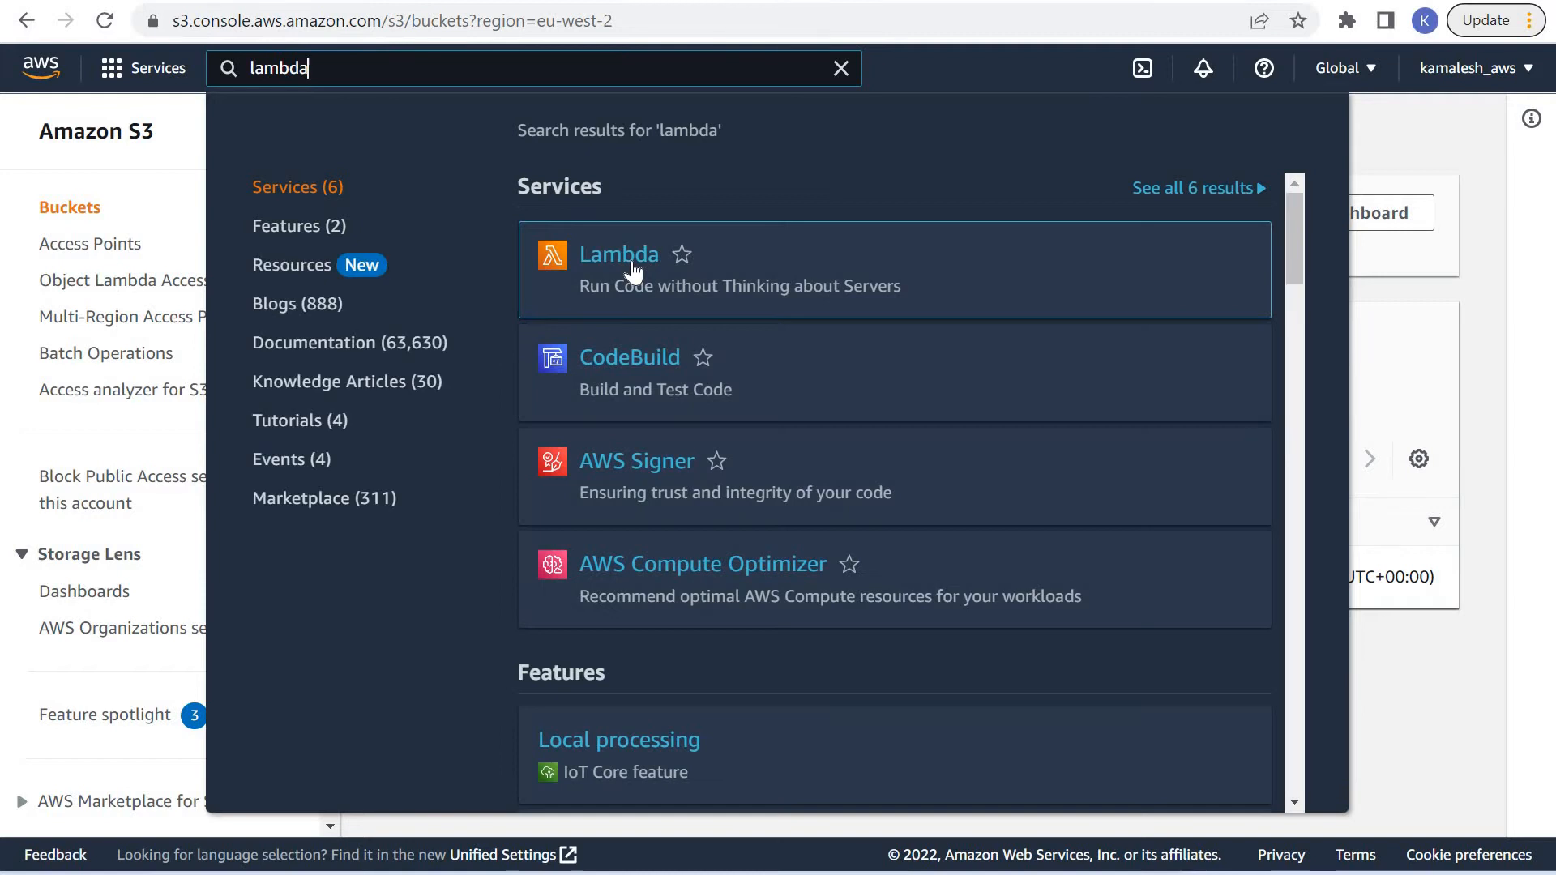
Start a new Lambda function from scratch, named lambdafunction, with the Python 3.9 runtime.
click(631, 262)
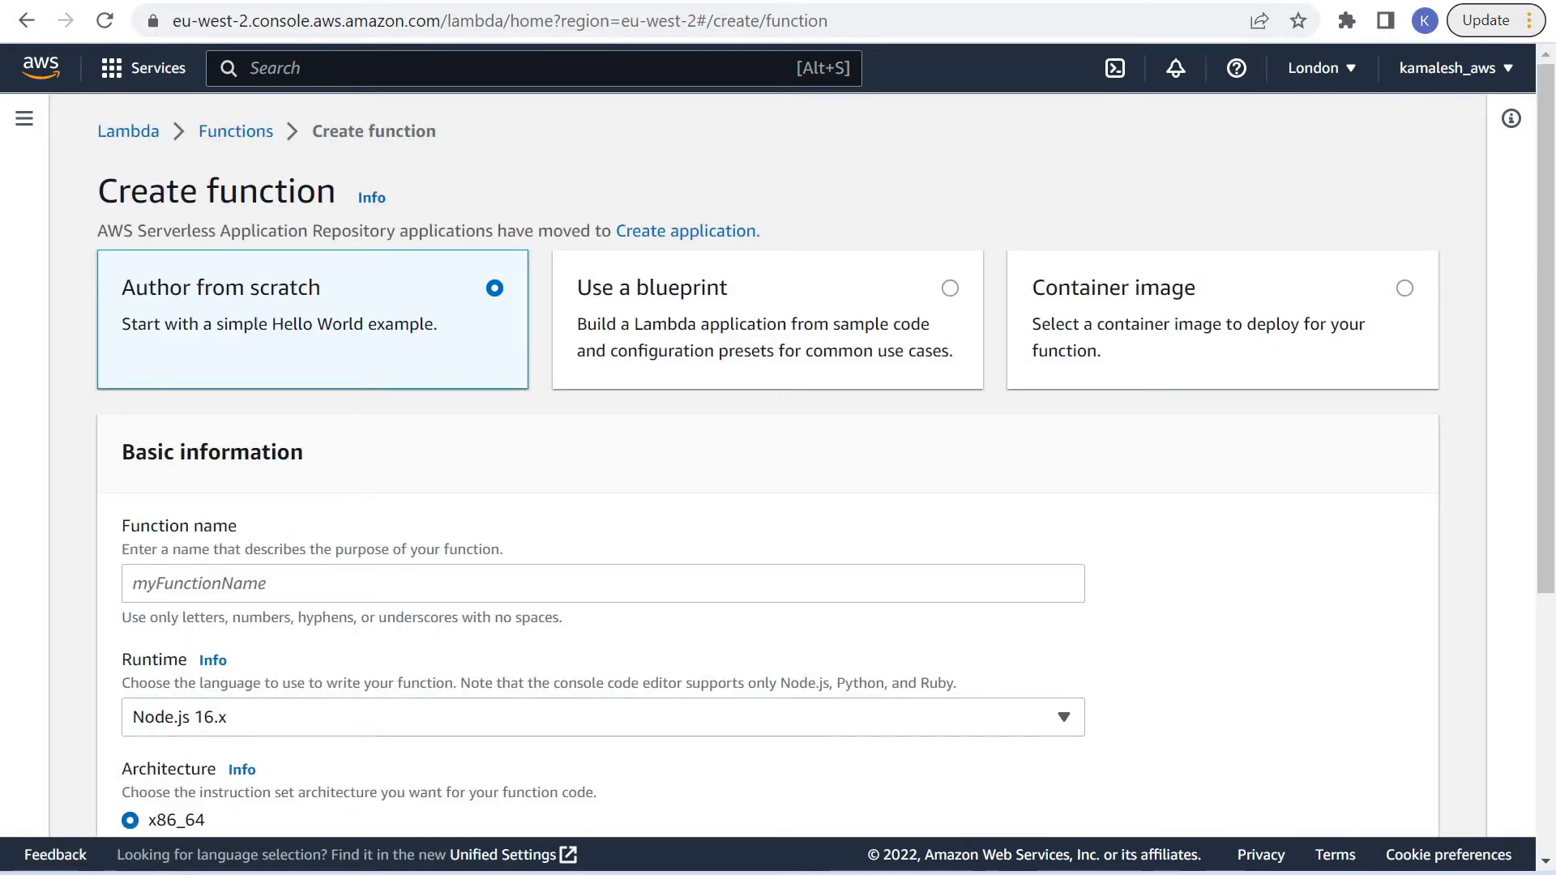
scroll(363, 350, down, 3)
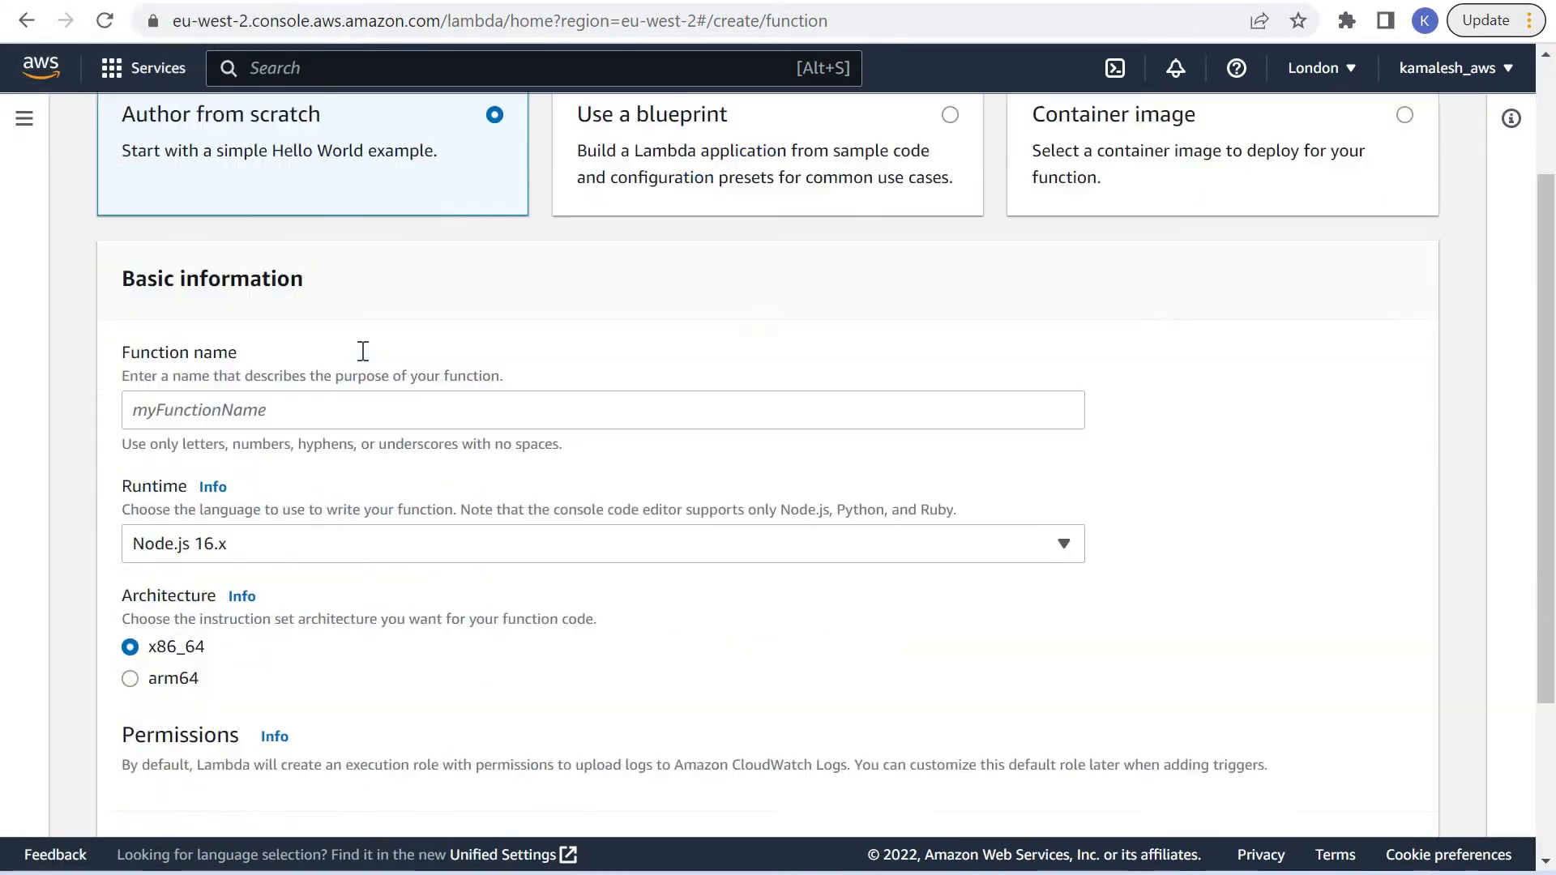
click(363, 350)
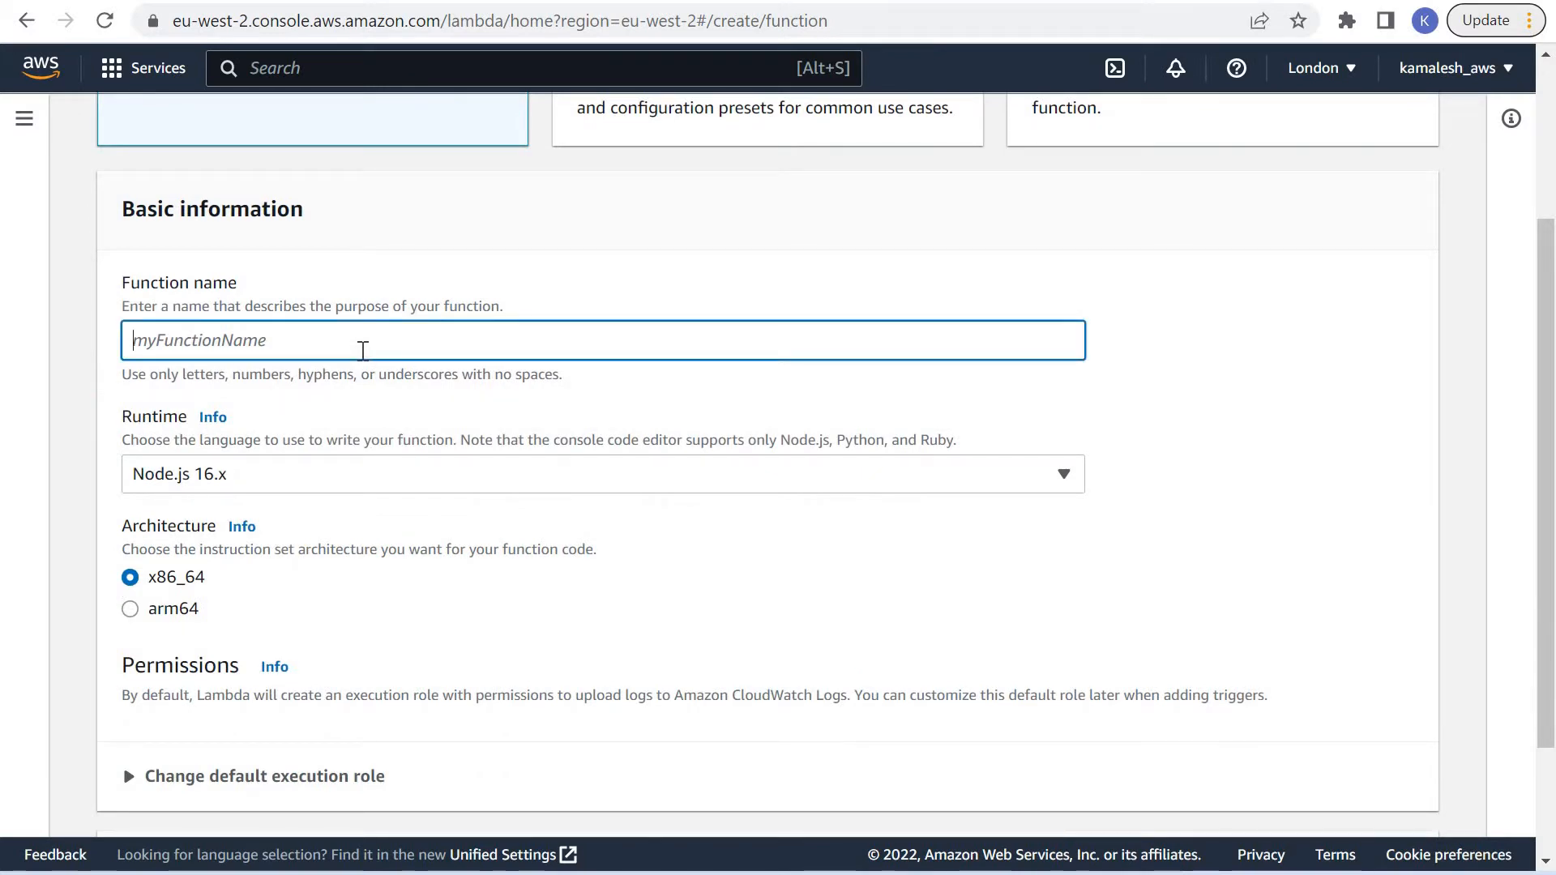
text(lambdafun)
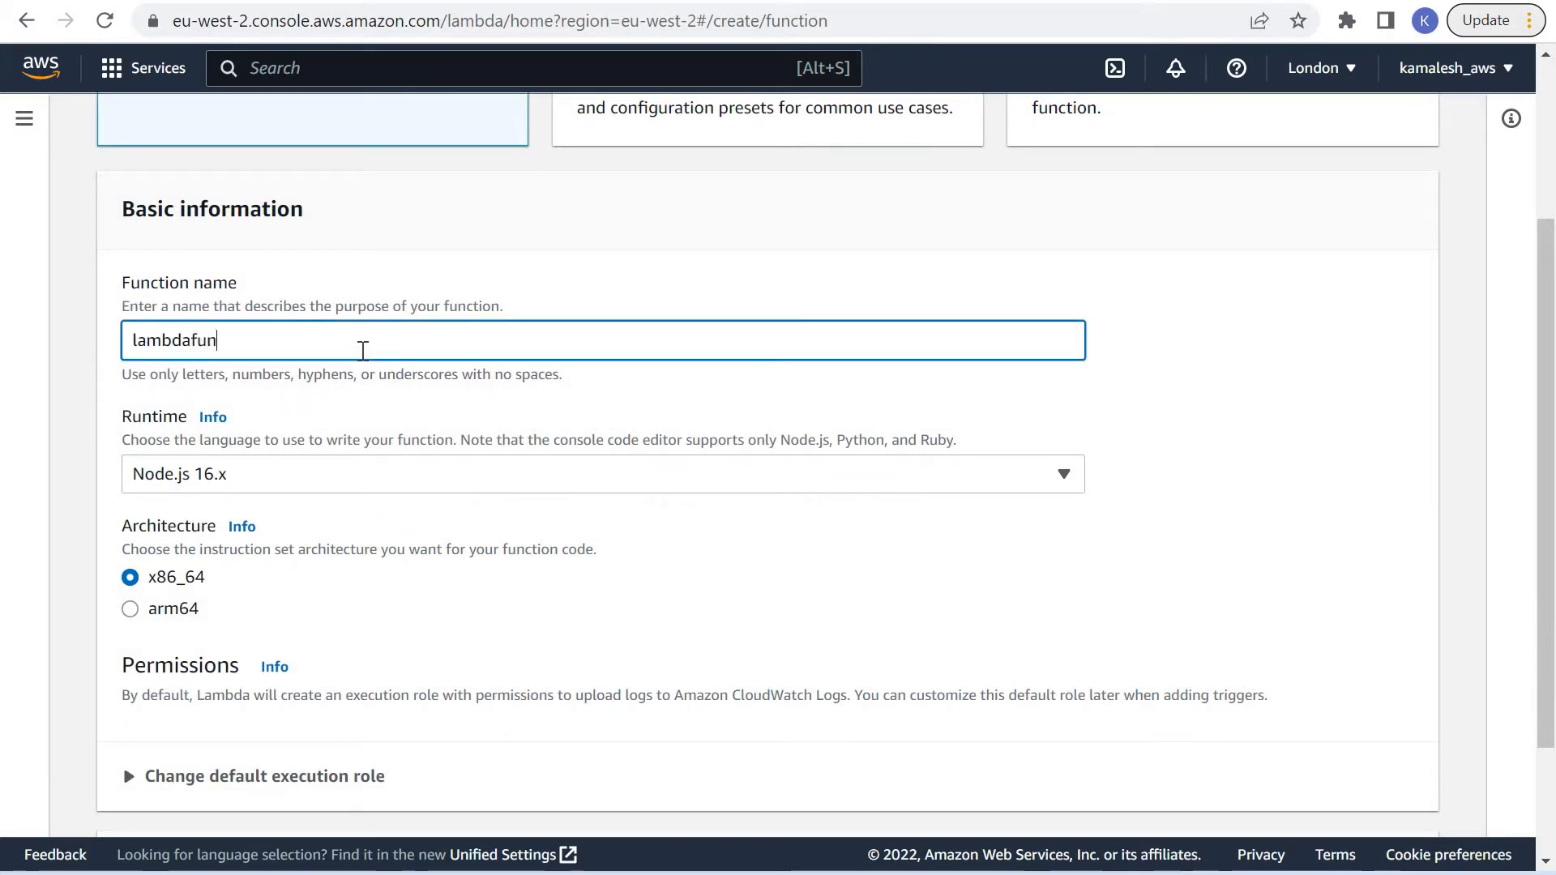
text(ction)
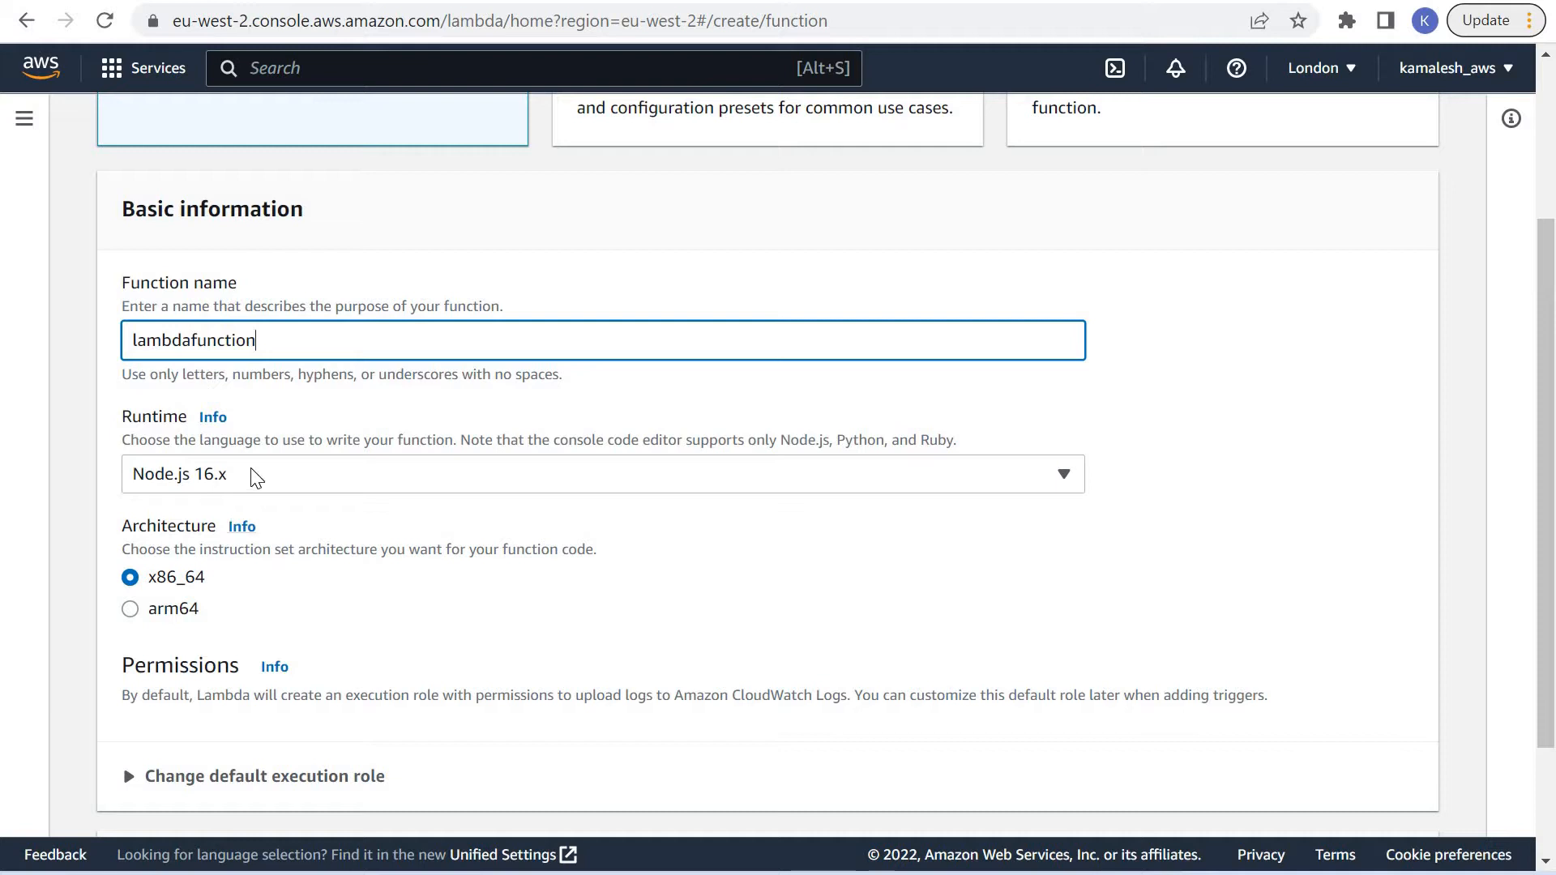
click(252, 469)
click(247, 352)
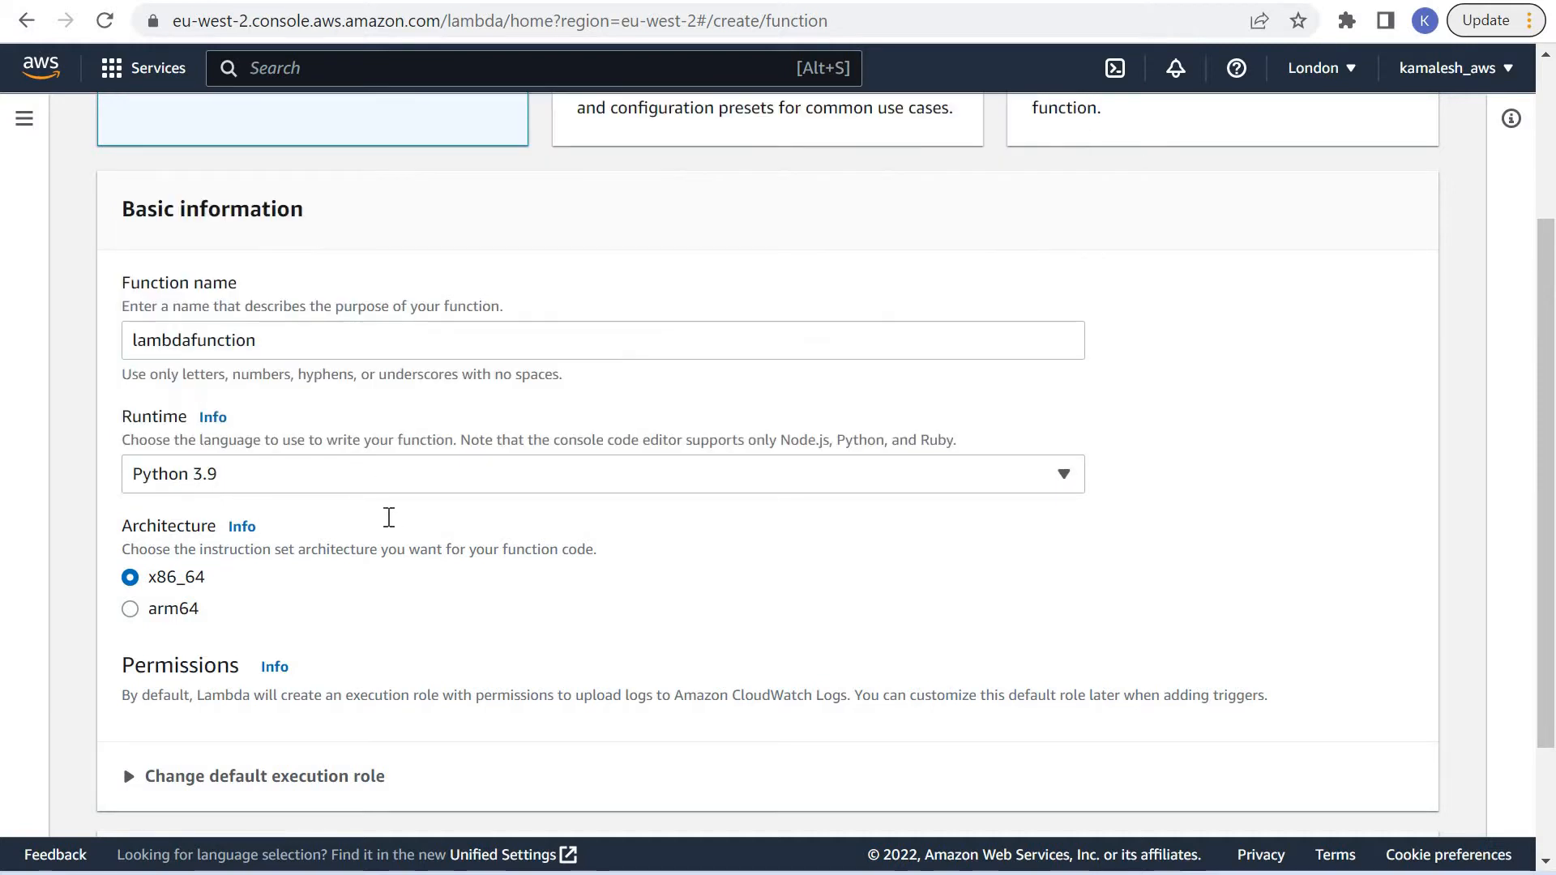
Change the default execution role to a new role from AWS policy templates, named lamdatriggers3.
scroll(389, 517, down, 2)
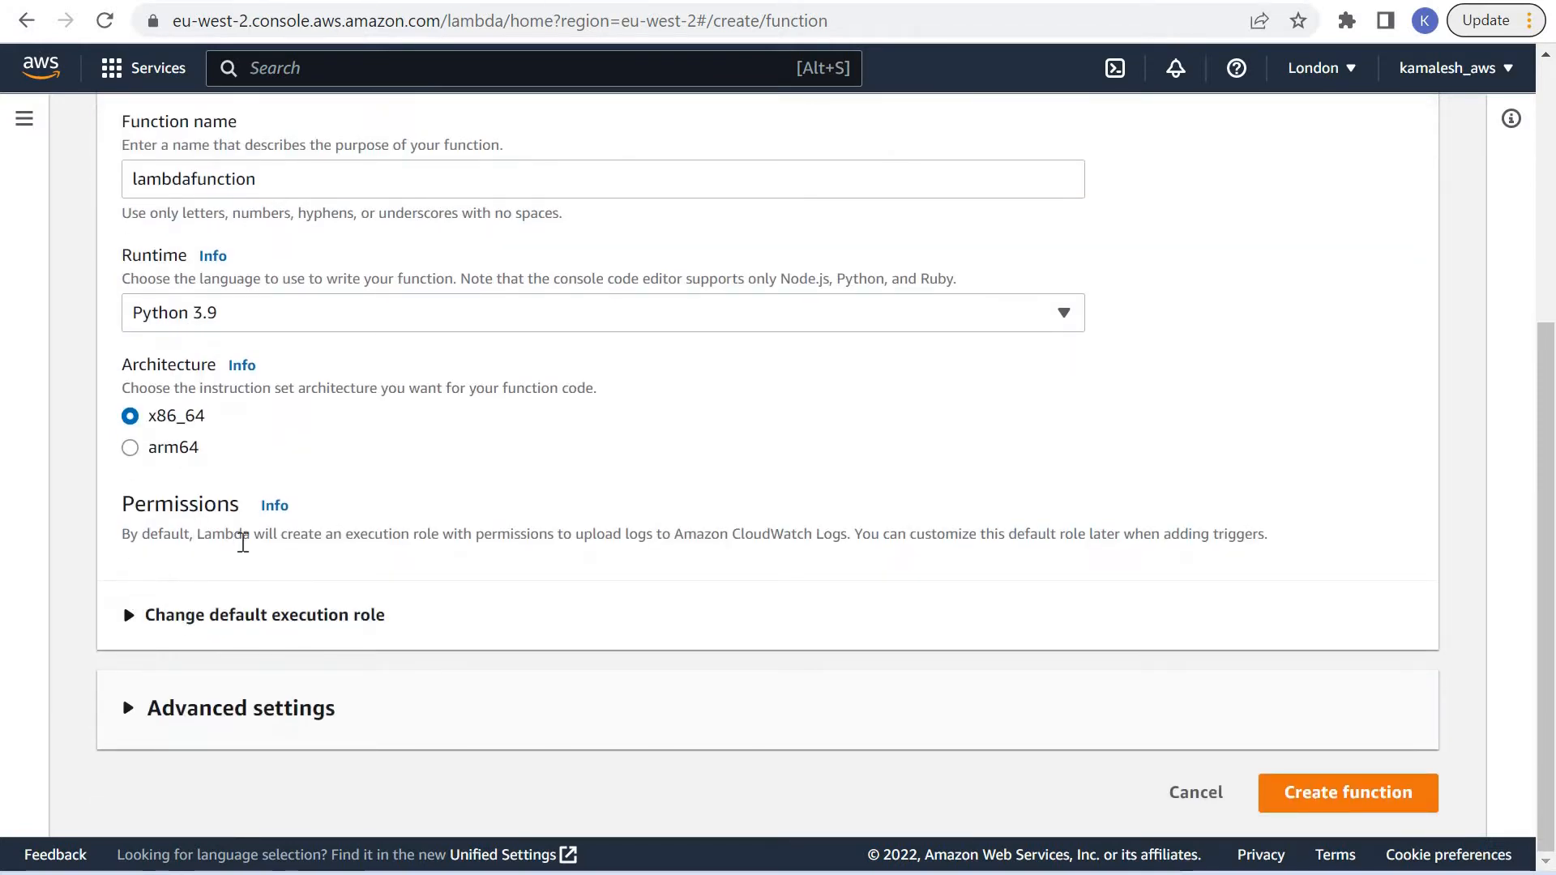
click(259, 615)
scroll(174, 324, down, 4)
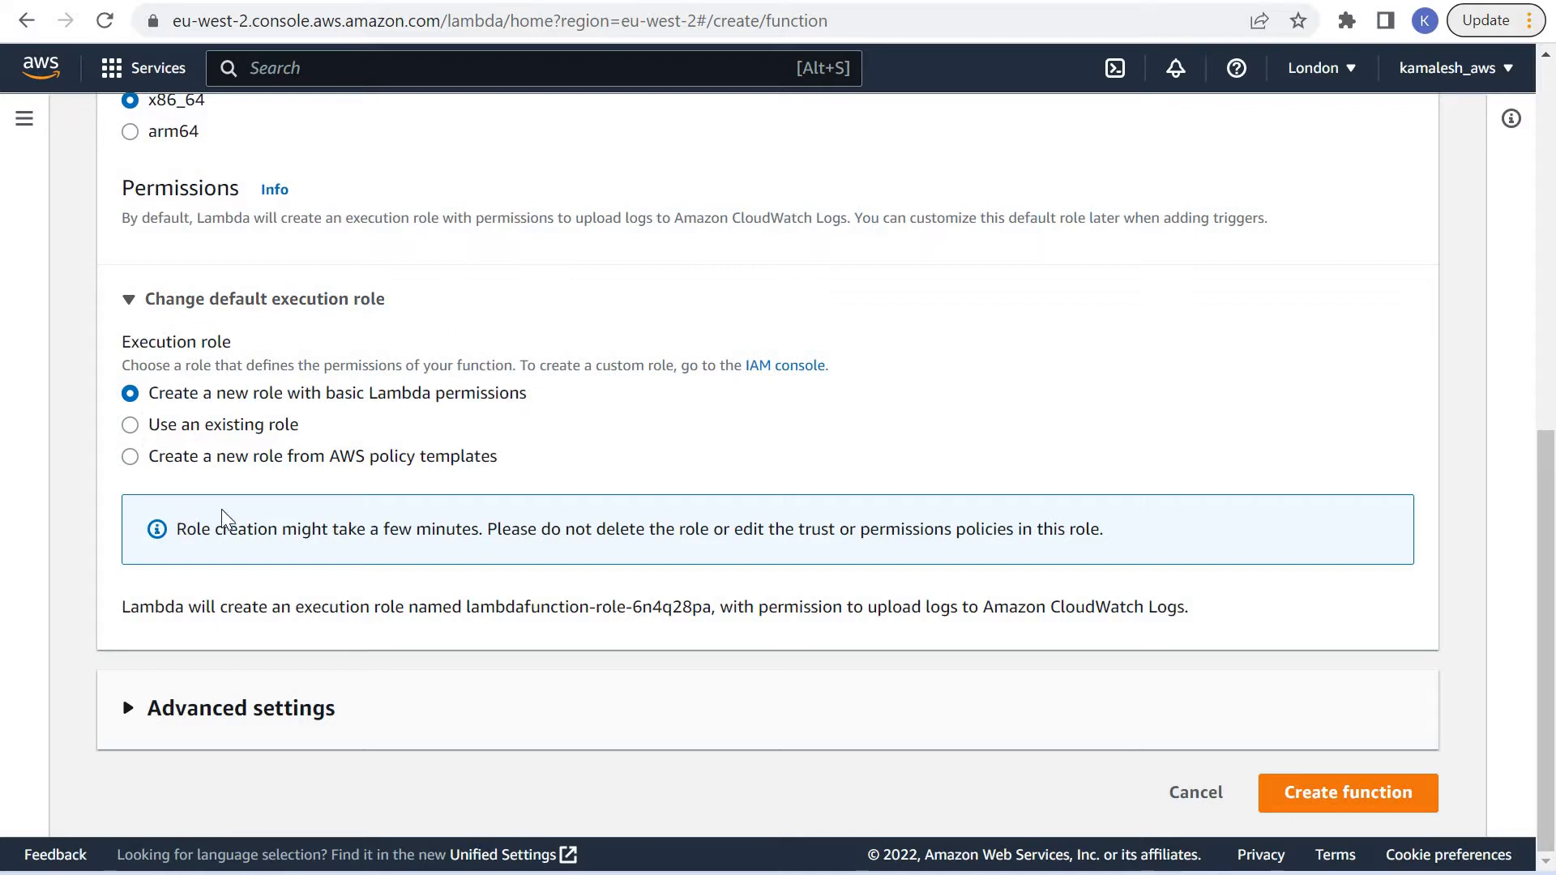
click(130, 458)
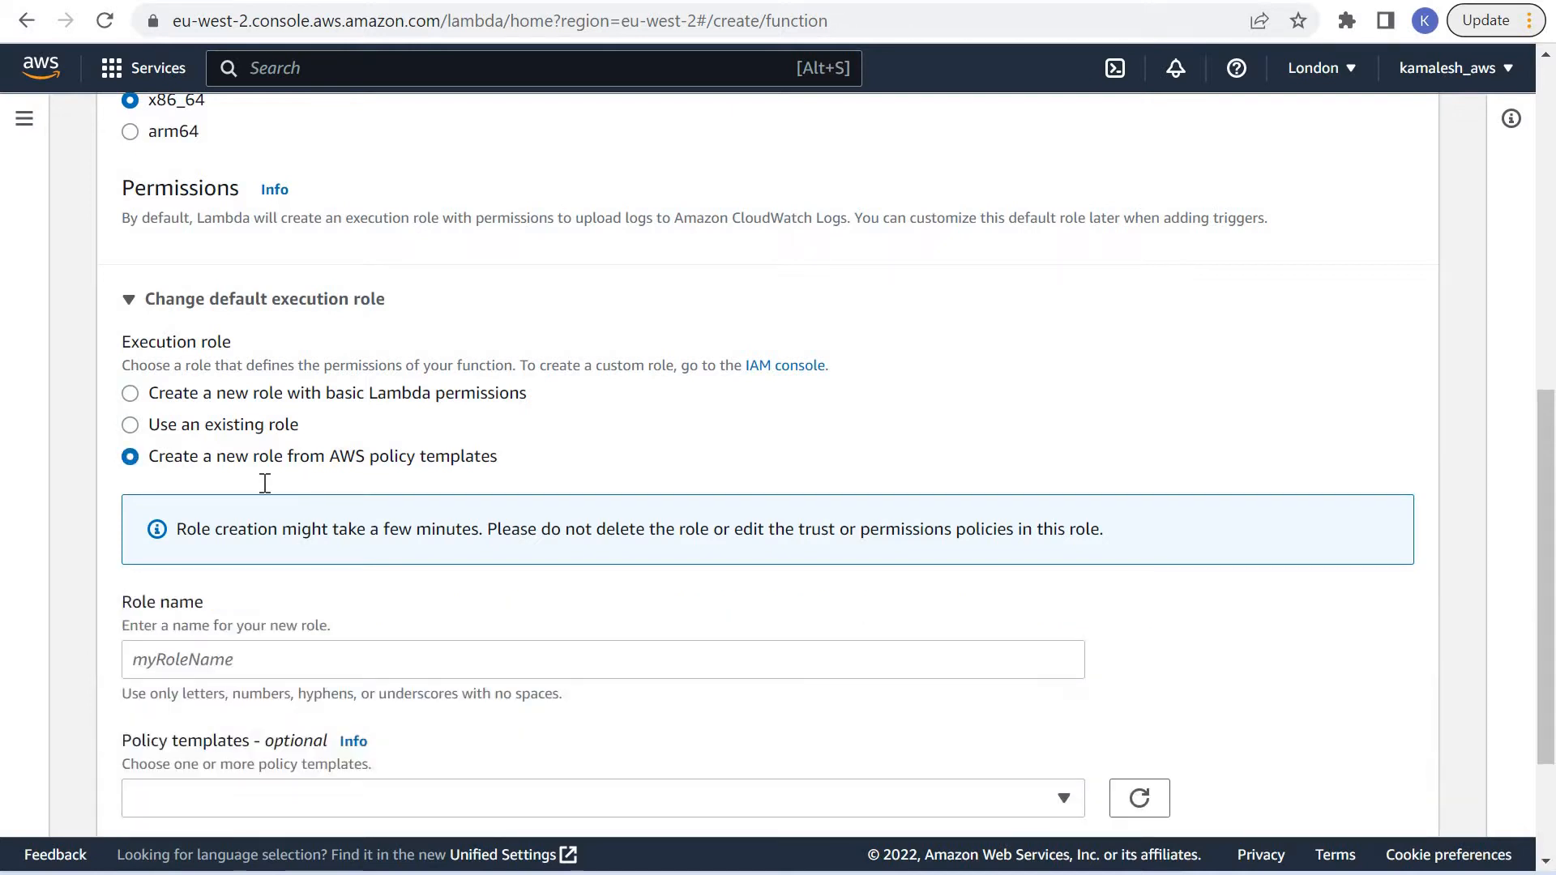
scroll(276, 470, down, 2)
click(254, 470)
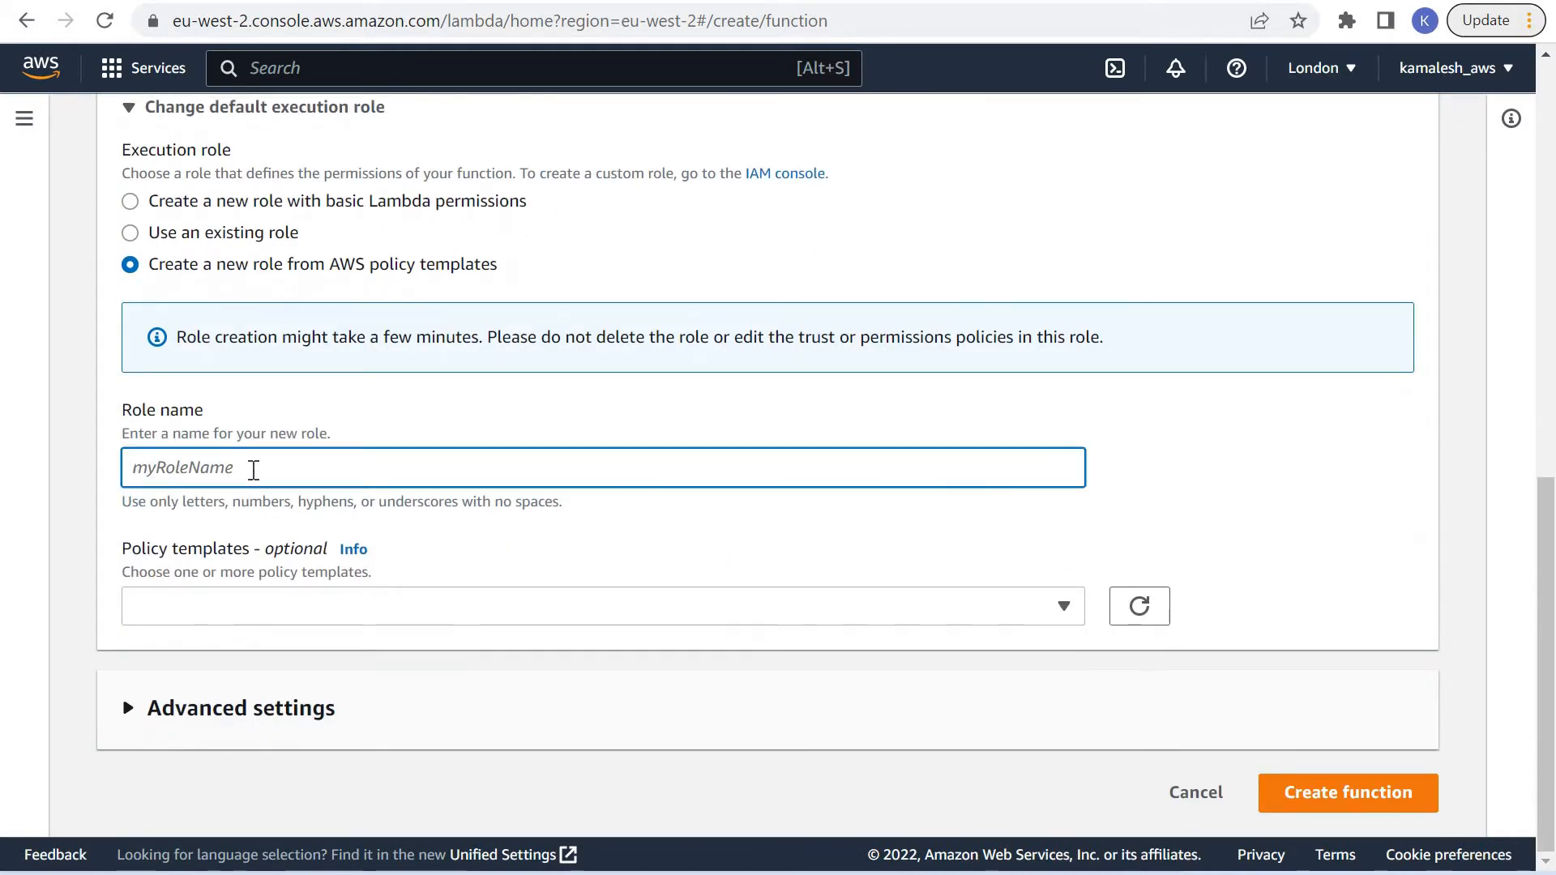
text(lamdat)
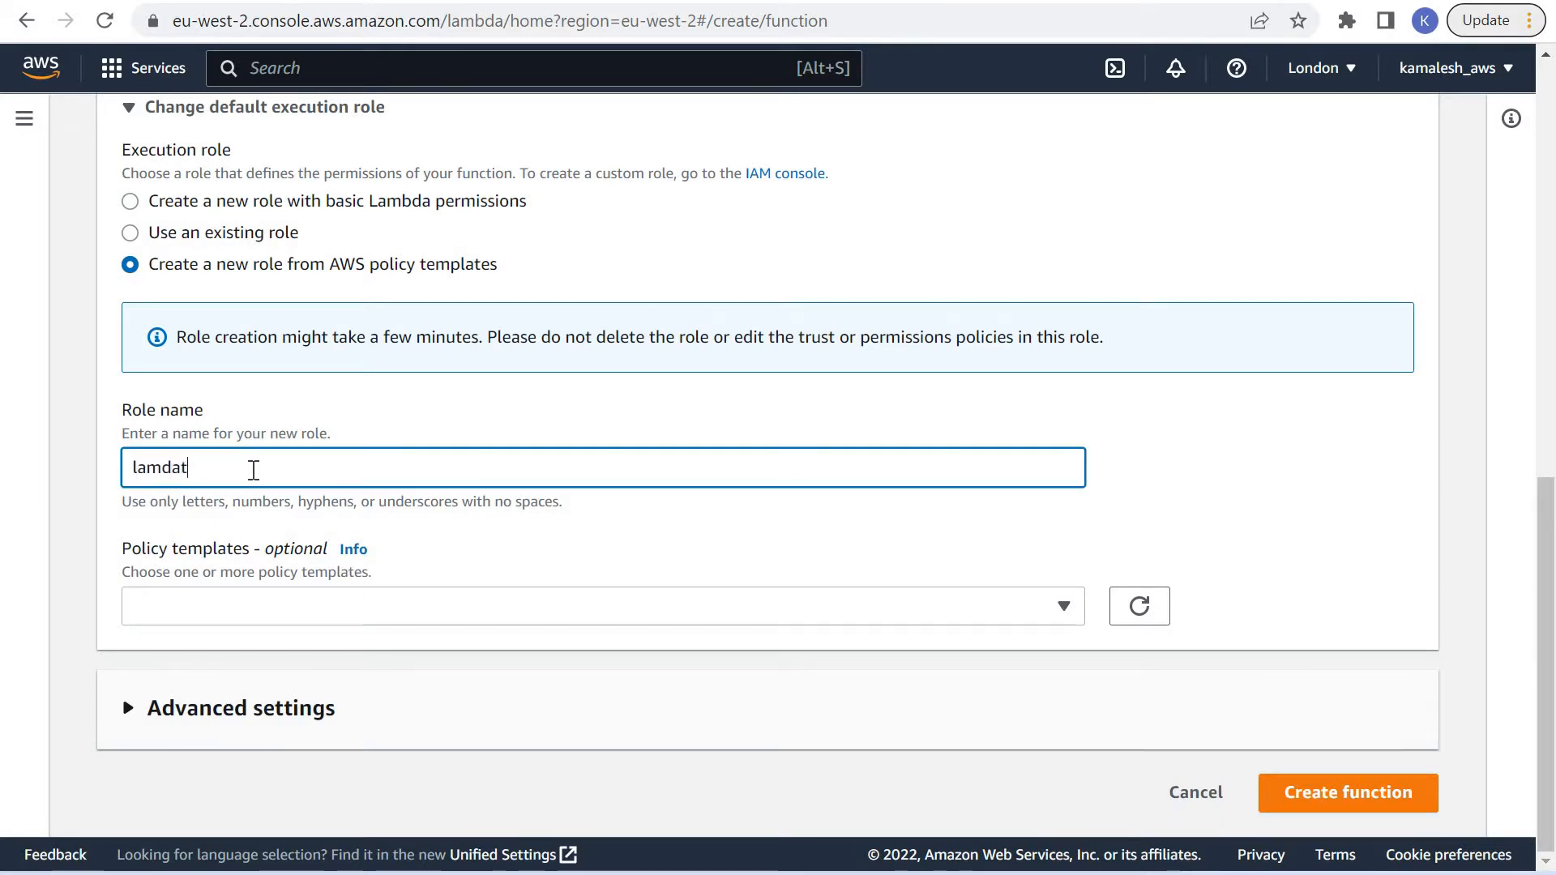
text(riggers3)
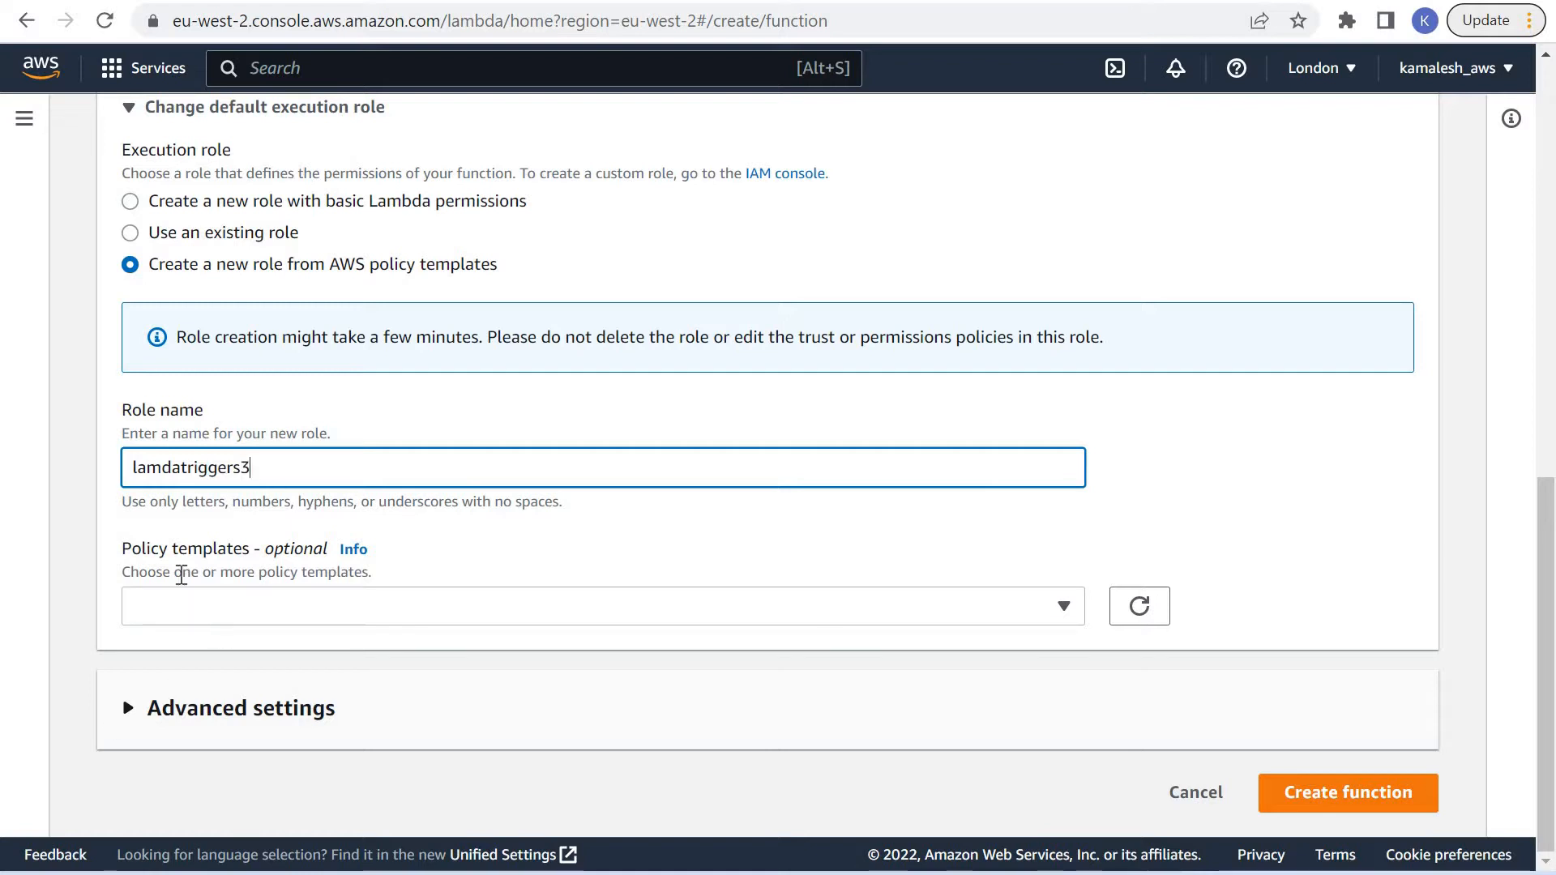
Add the Amazon S3 object read-only permissions policy template to the role and create the function.
click(209, 616)
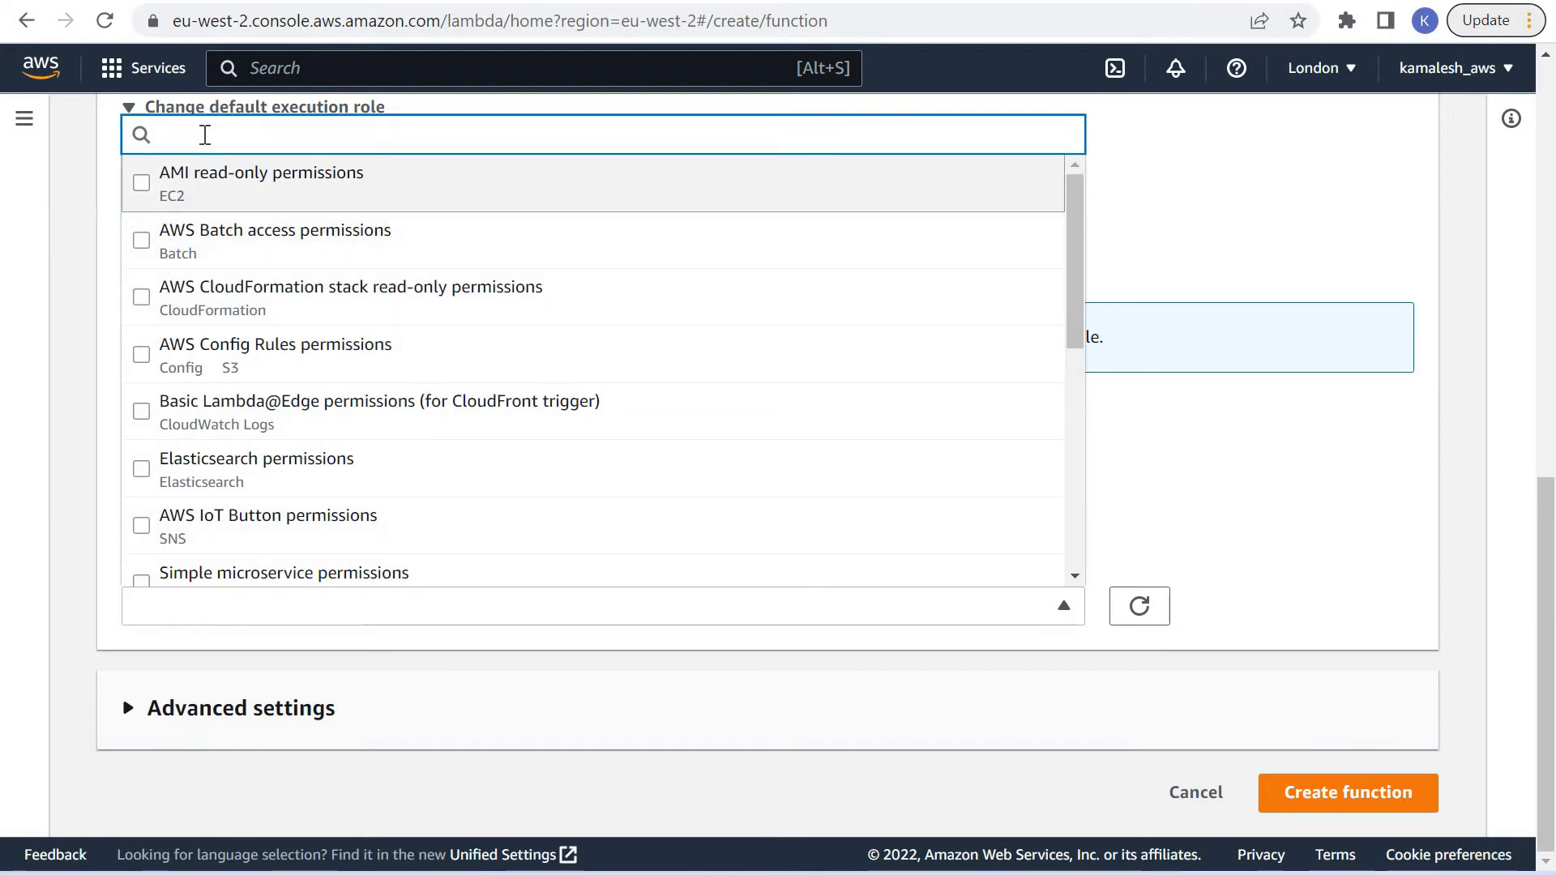
text(s3)
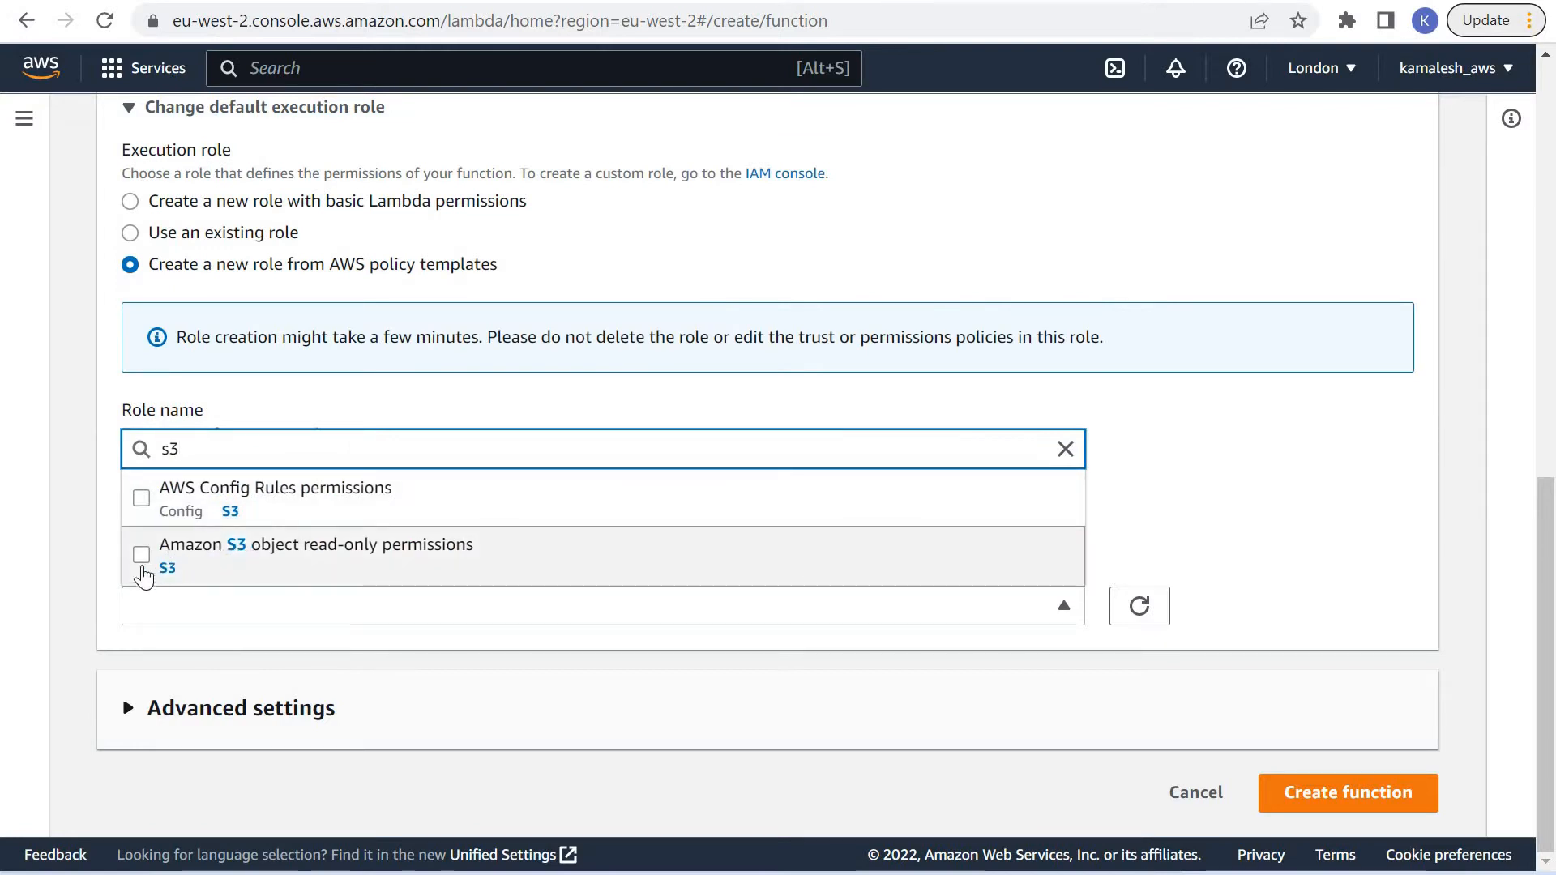
click(141, 555)
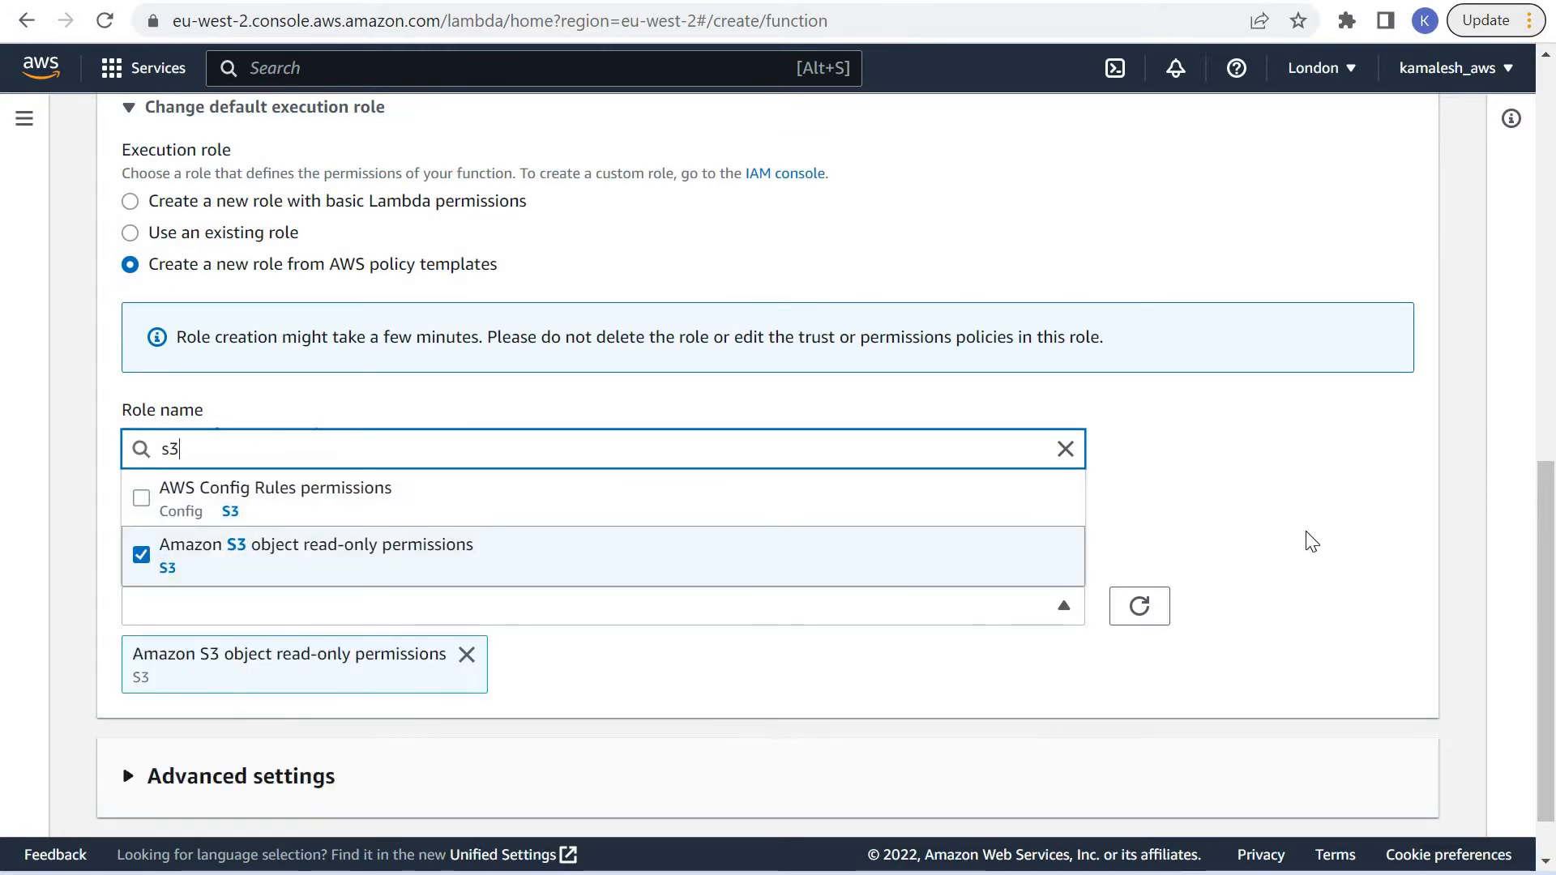
click(1325, 584)
scroll(243, 401, down, 1)
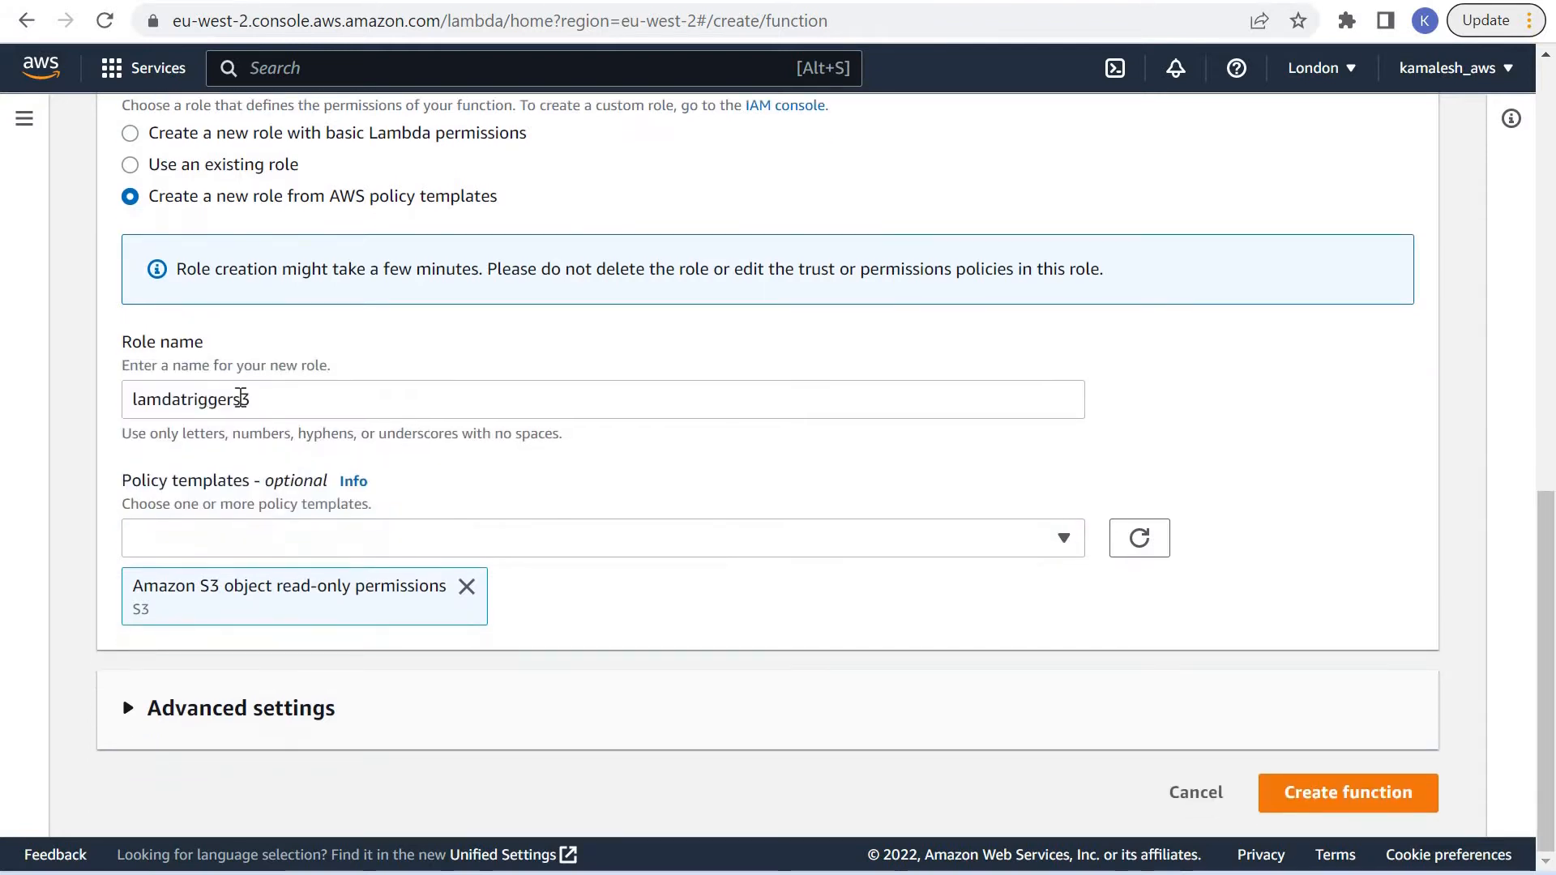
double_click(288, 400)
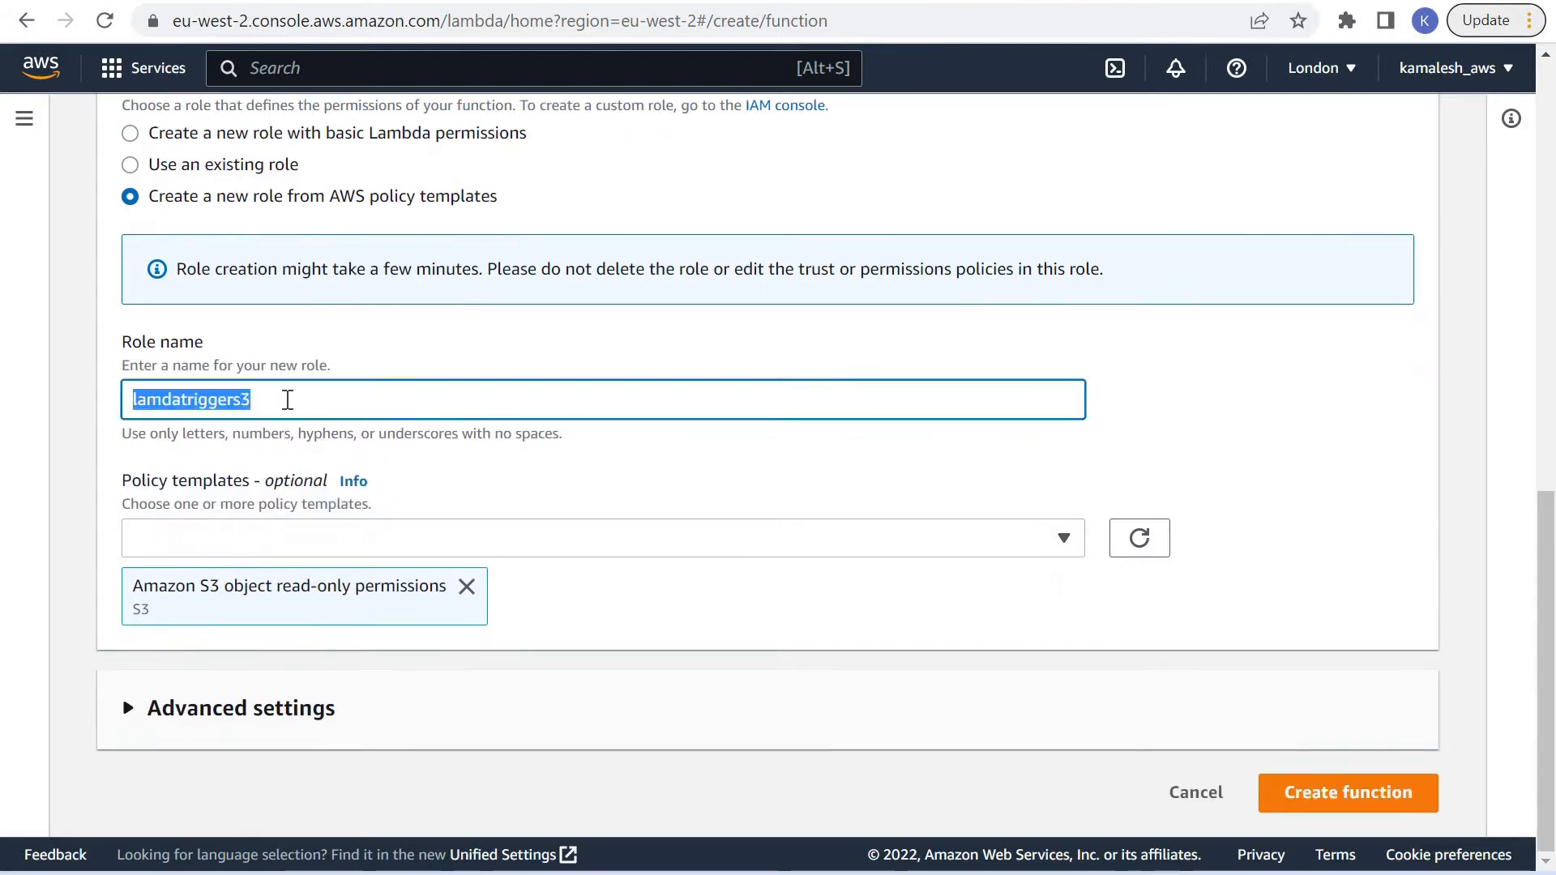
click(795, 401)
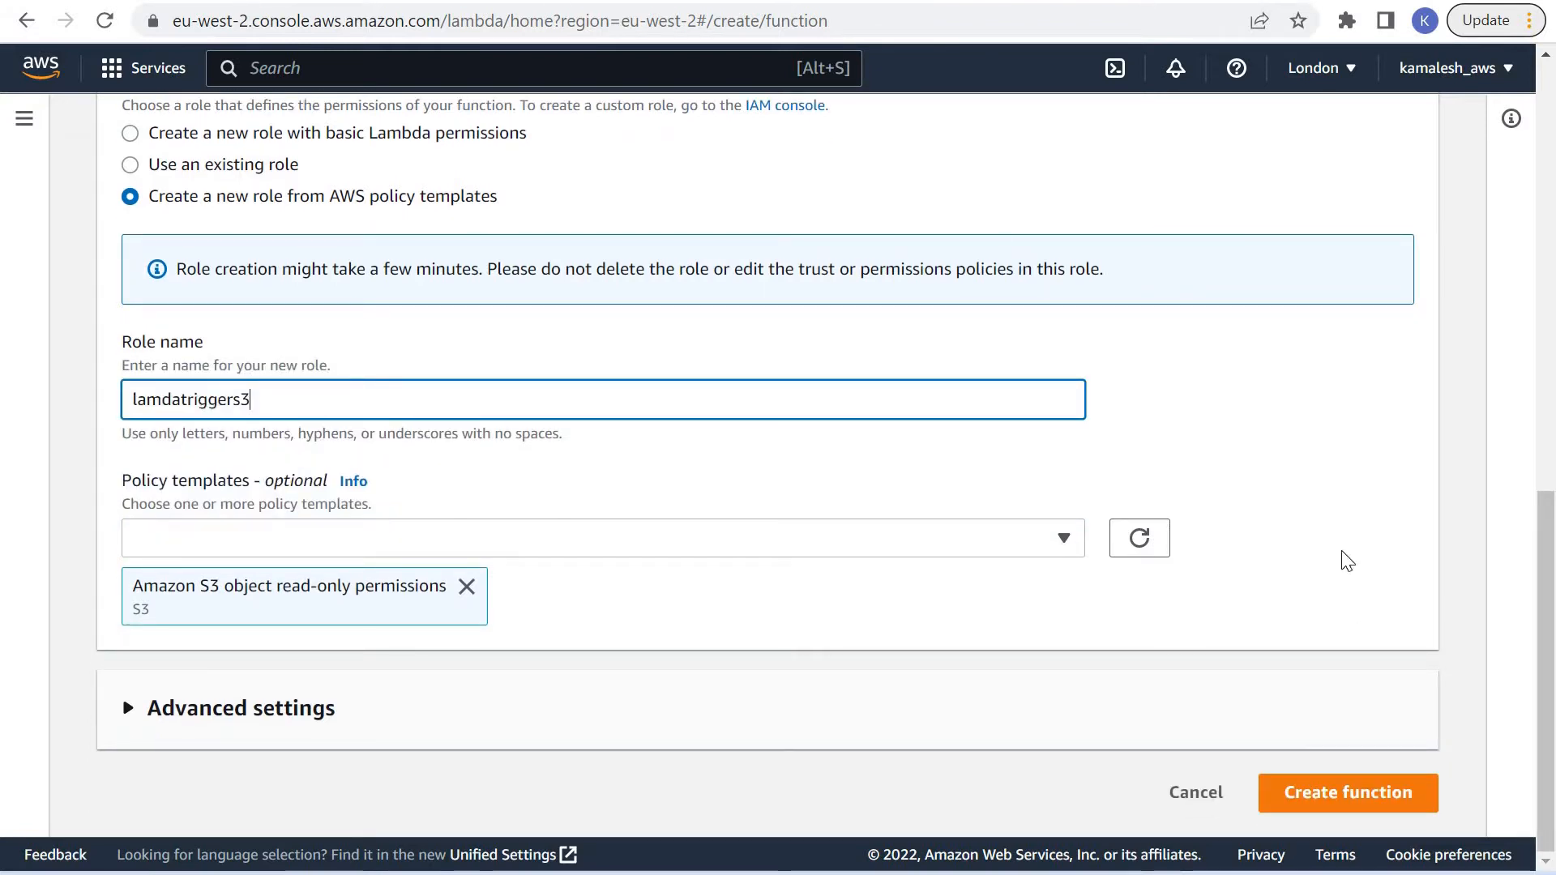
click(1311, 796)
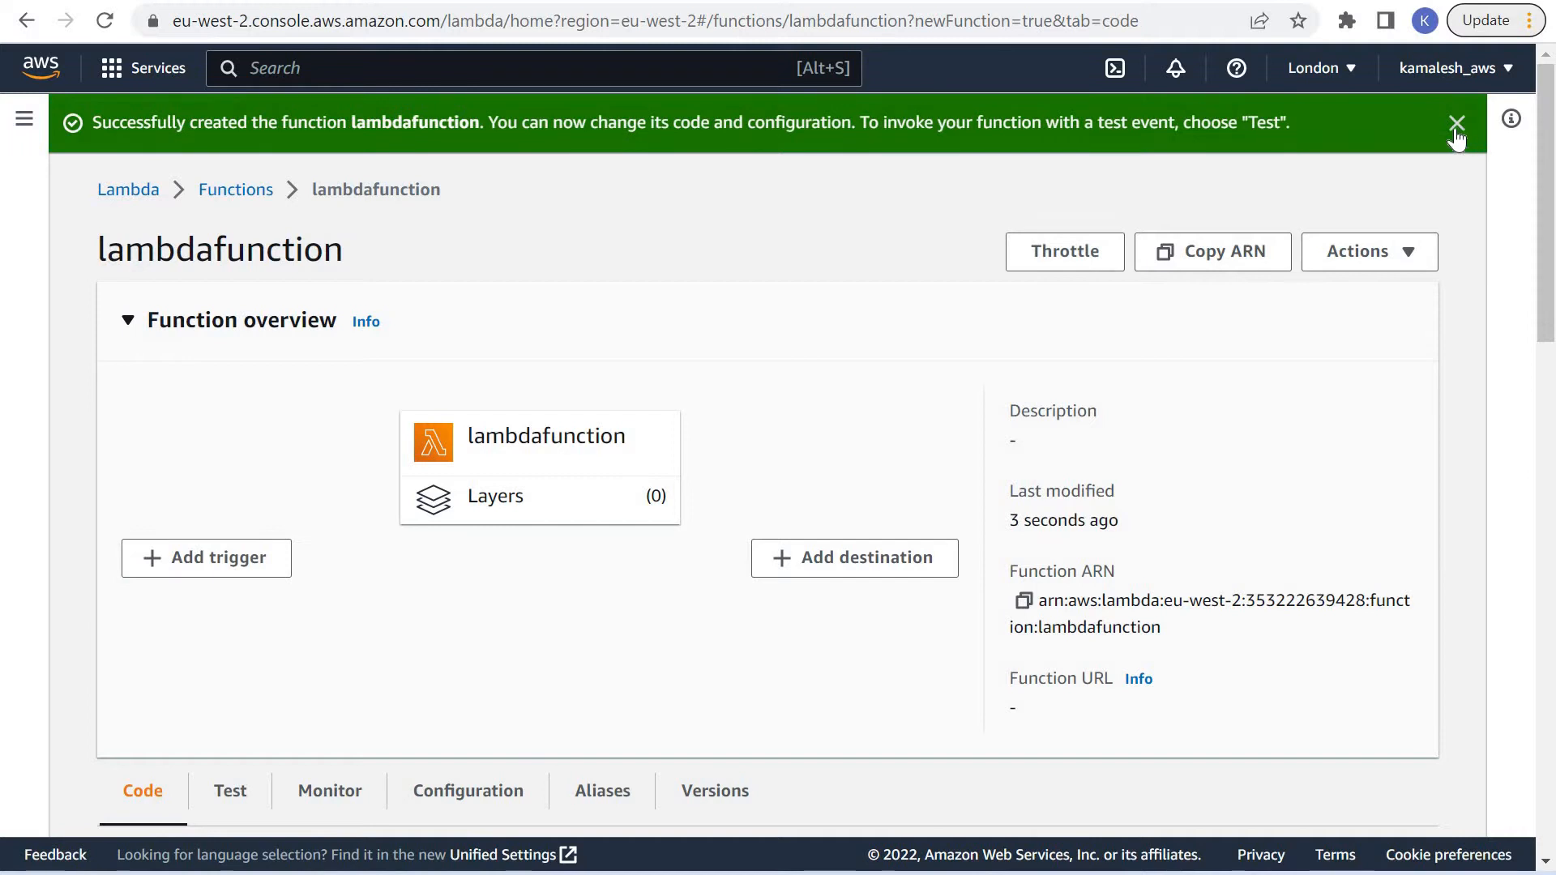
Dismiss the creation notice and review the default handler code of the new function.
click(1456, 130)
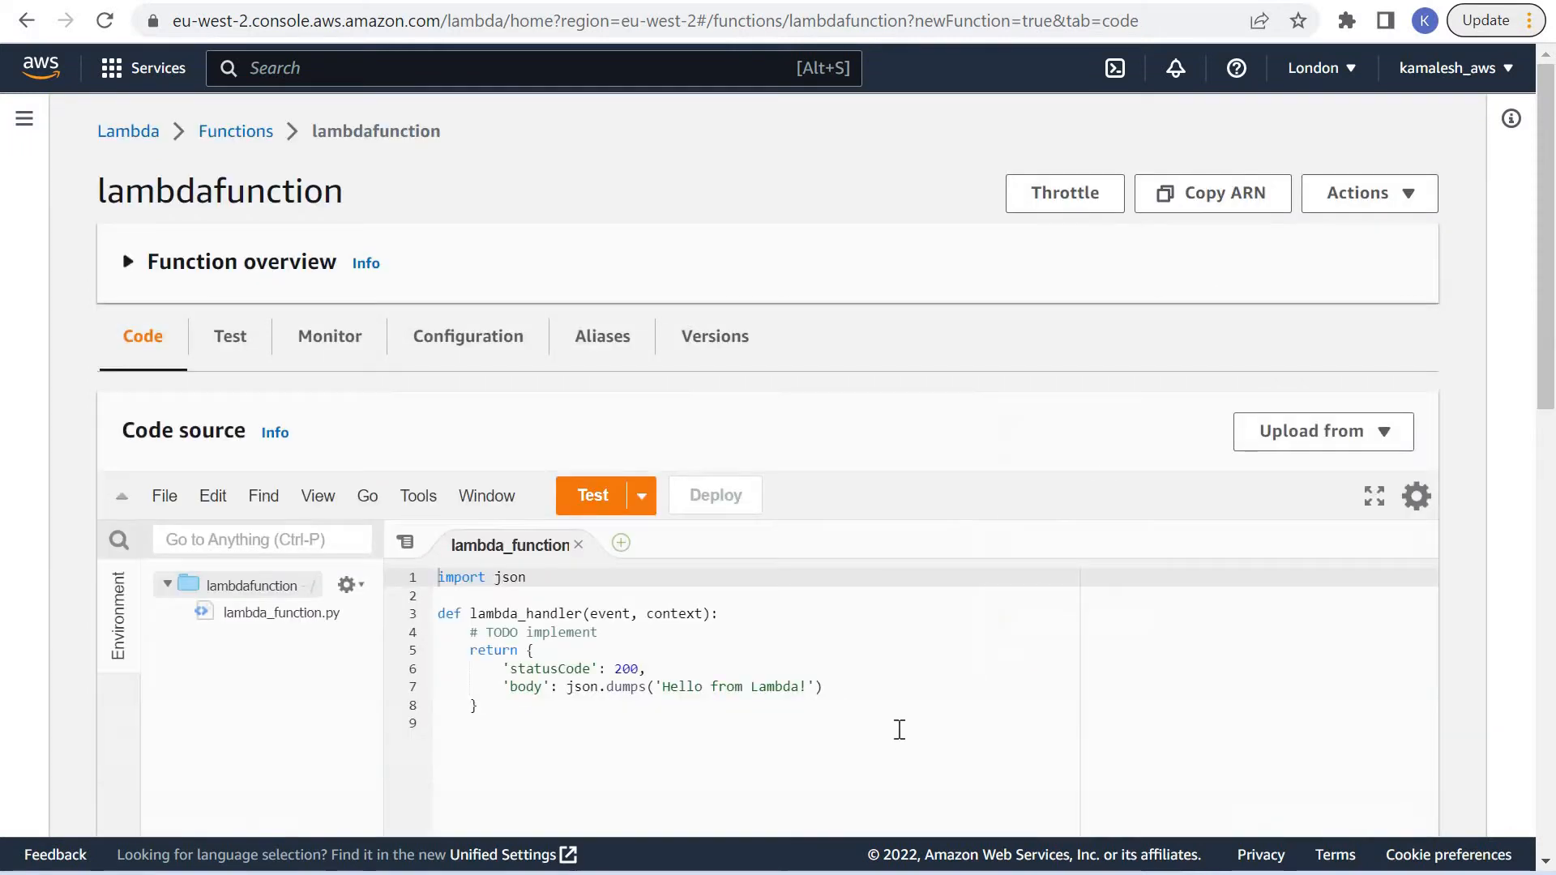
click(600, 706)
click(606, 725)
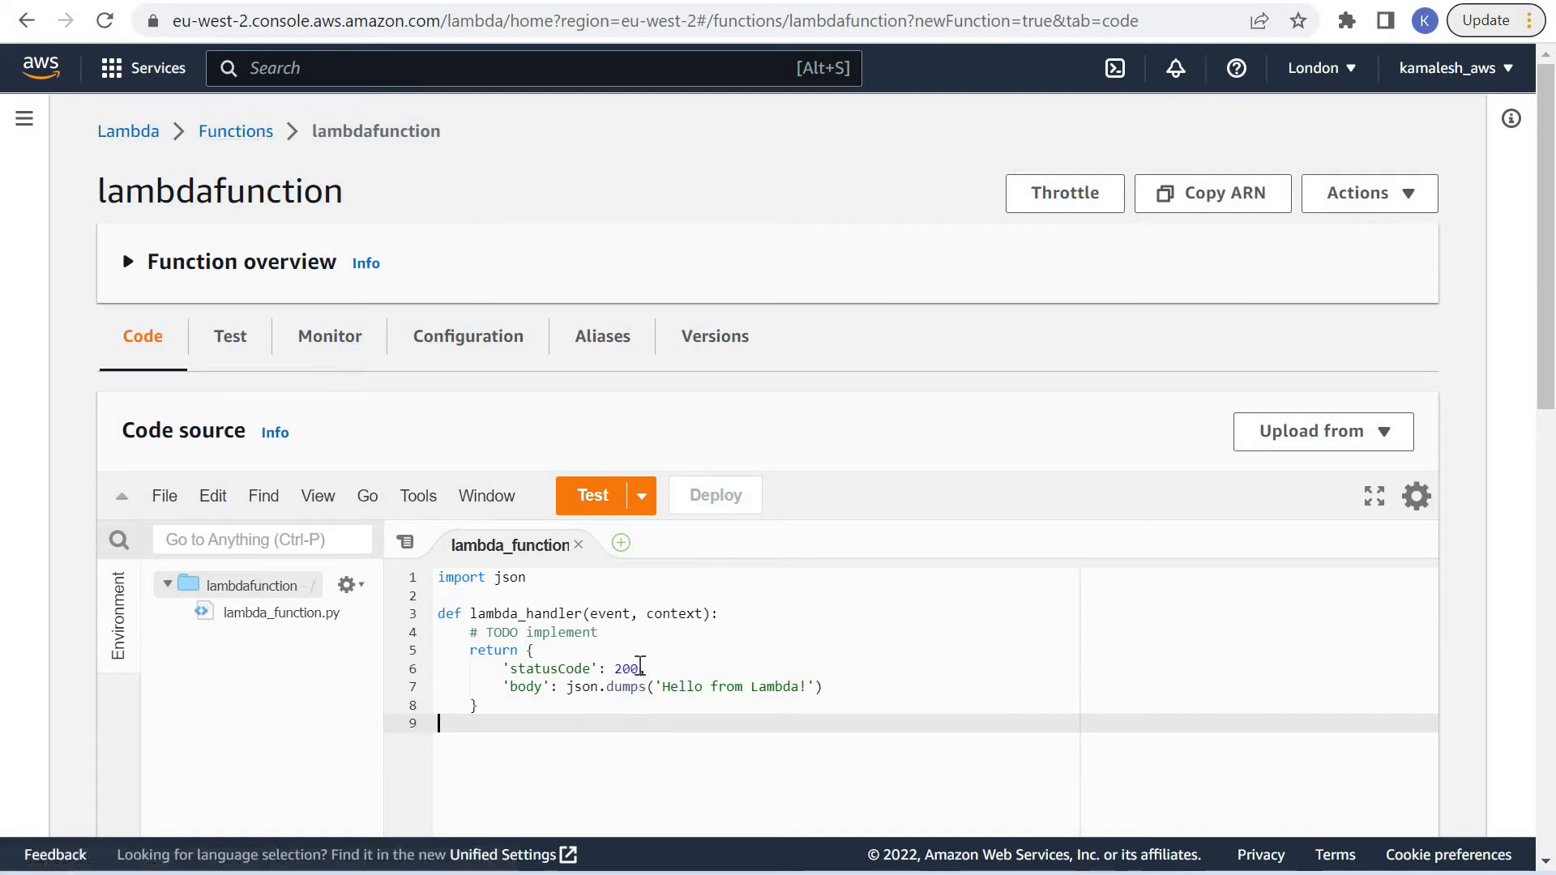
click(645, 637)
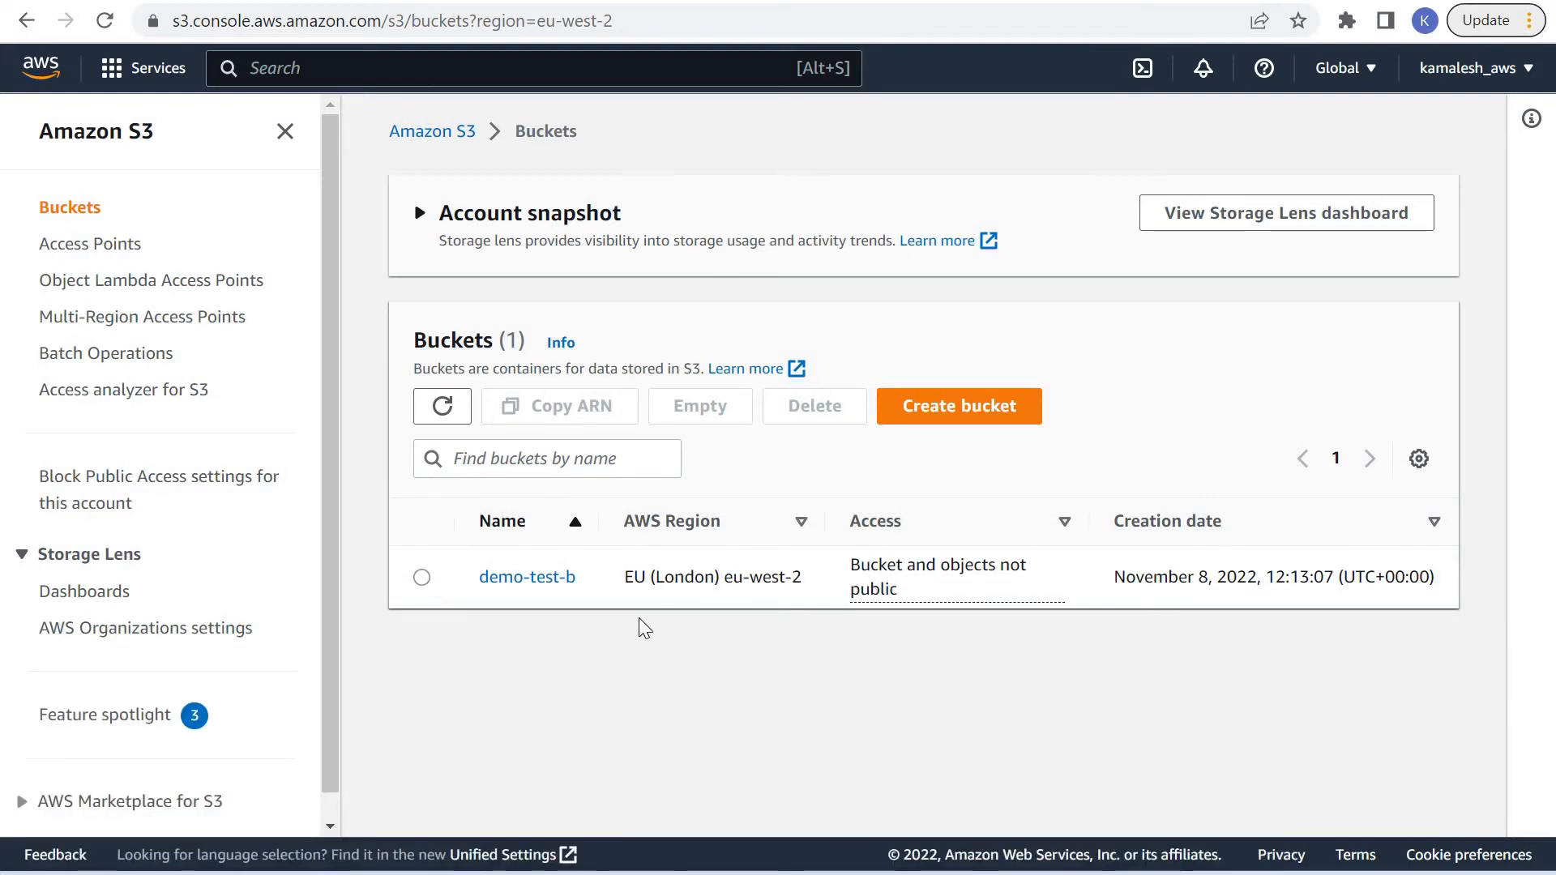
Delete the existing triggerlambda event notification from the properties of the S3 bucket demo-test-b.
click(637, 587)
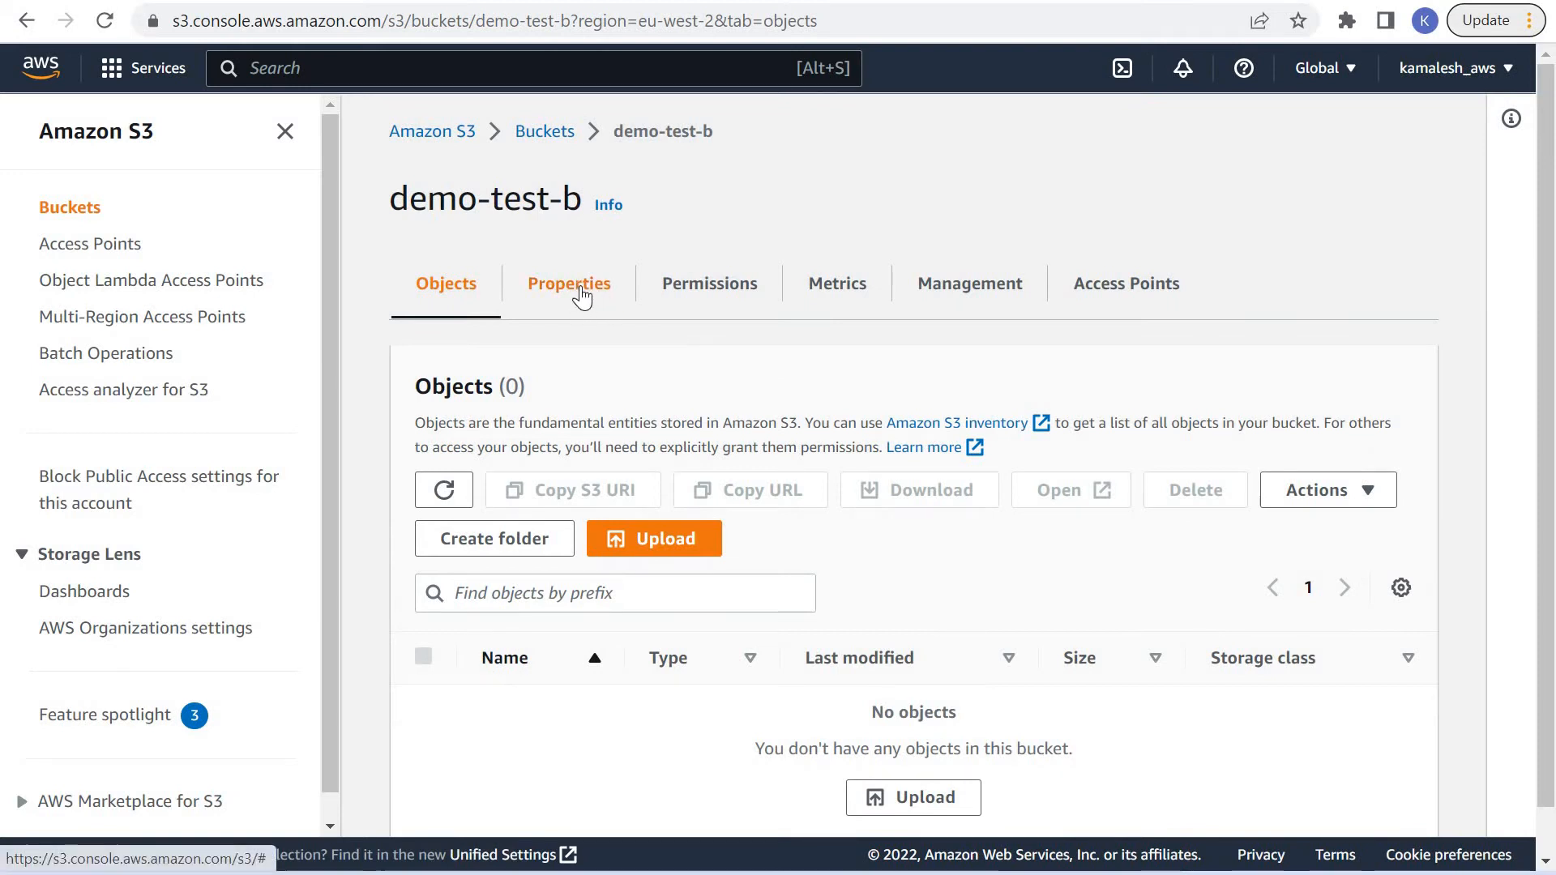
click(582, 296)
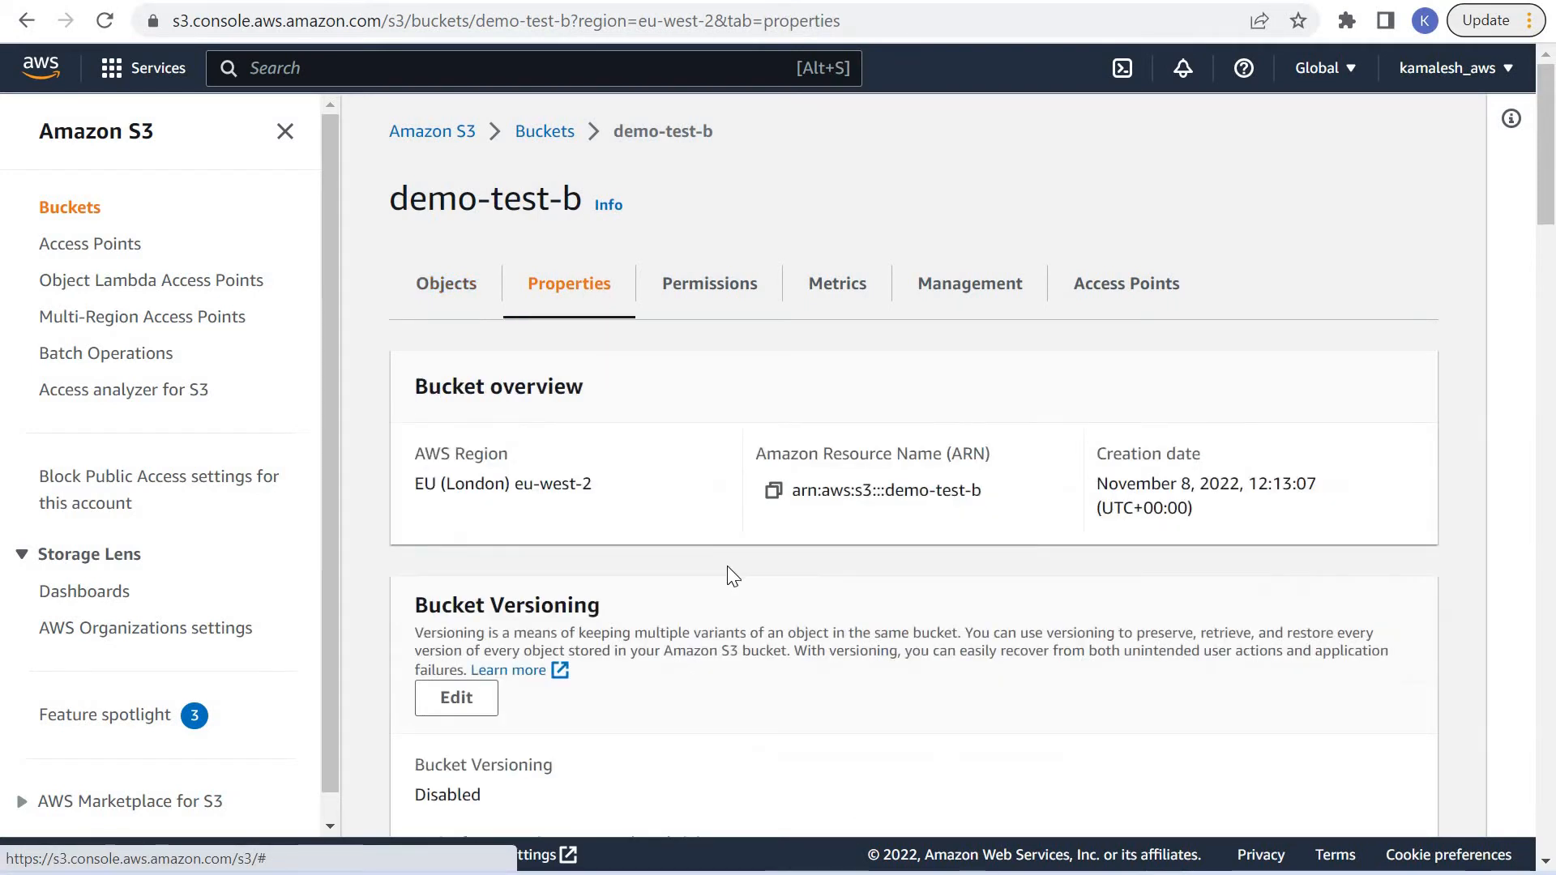
scroll(727, 566, down, 8)
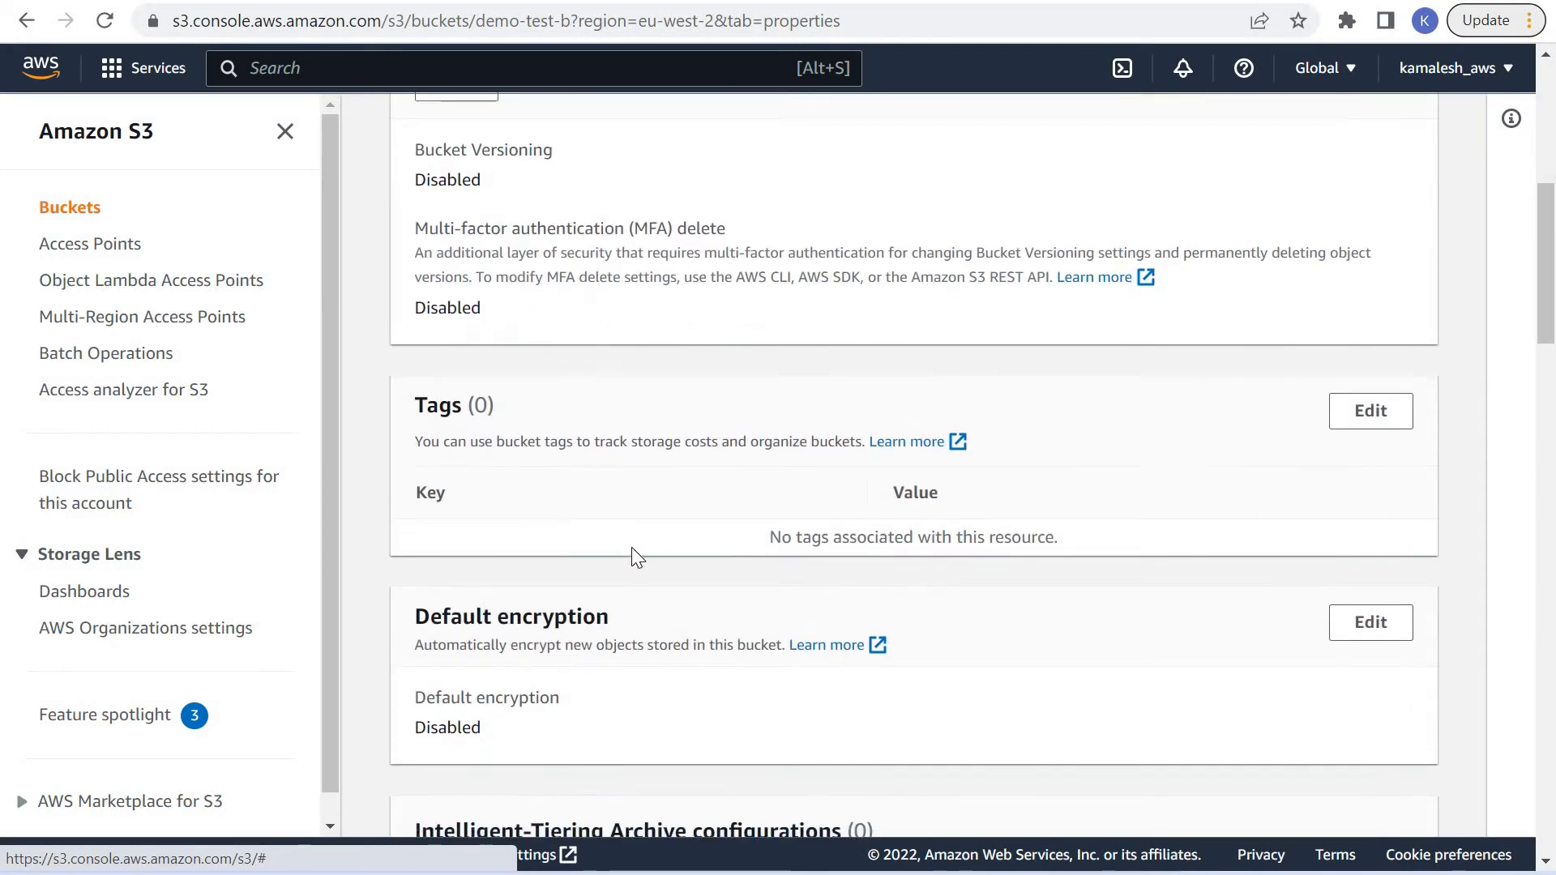
scroll(630, 551, down, 5)
scroll(701, 580, down, 3)
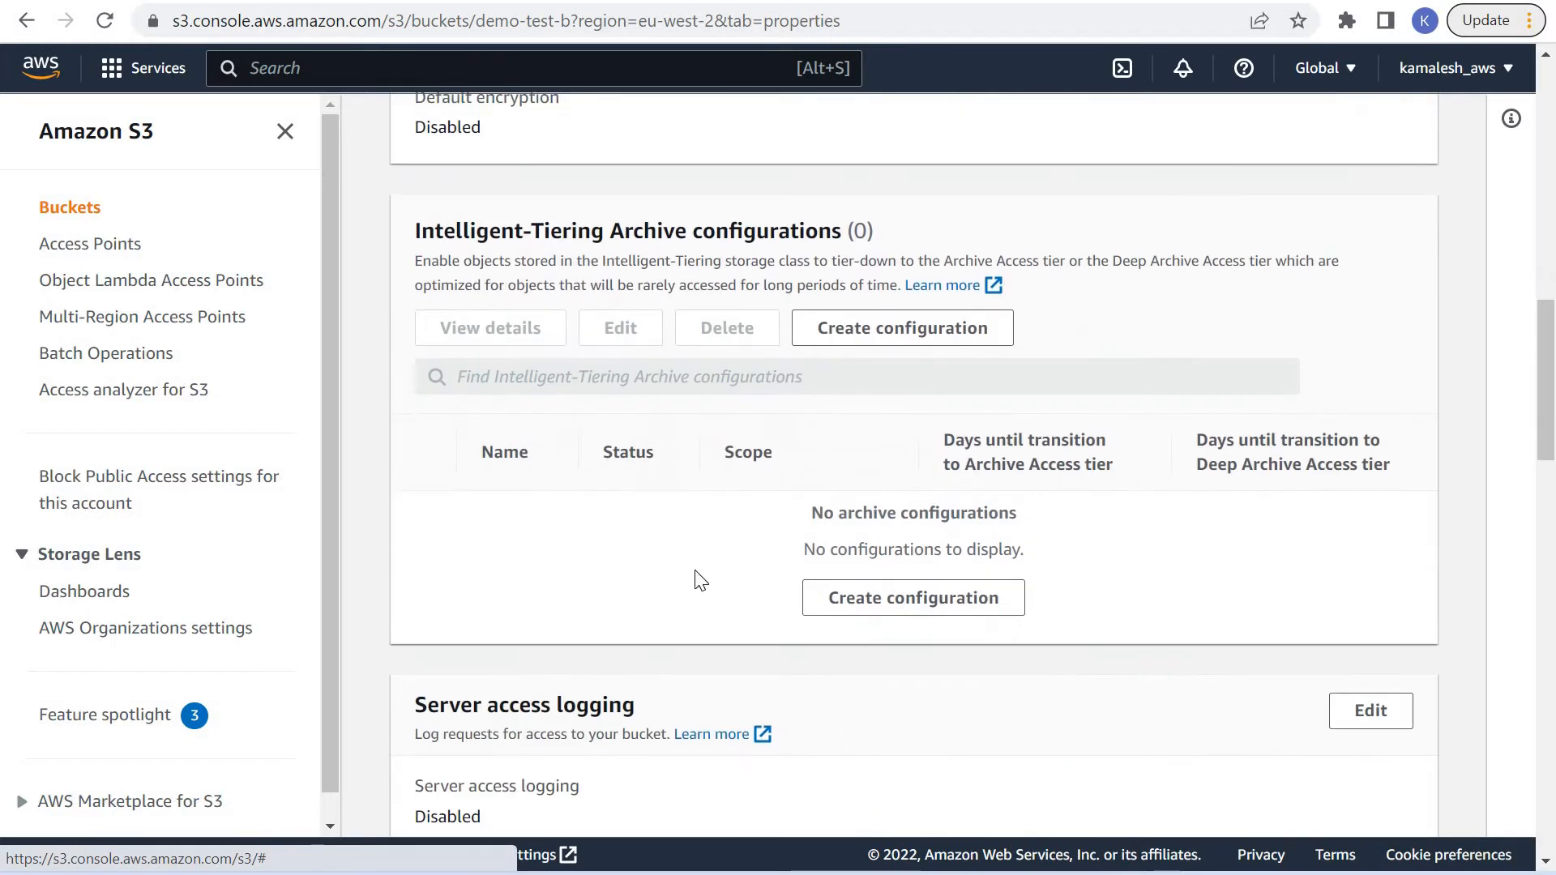
scroll(701, 581, down, 5)
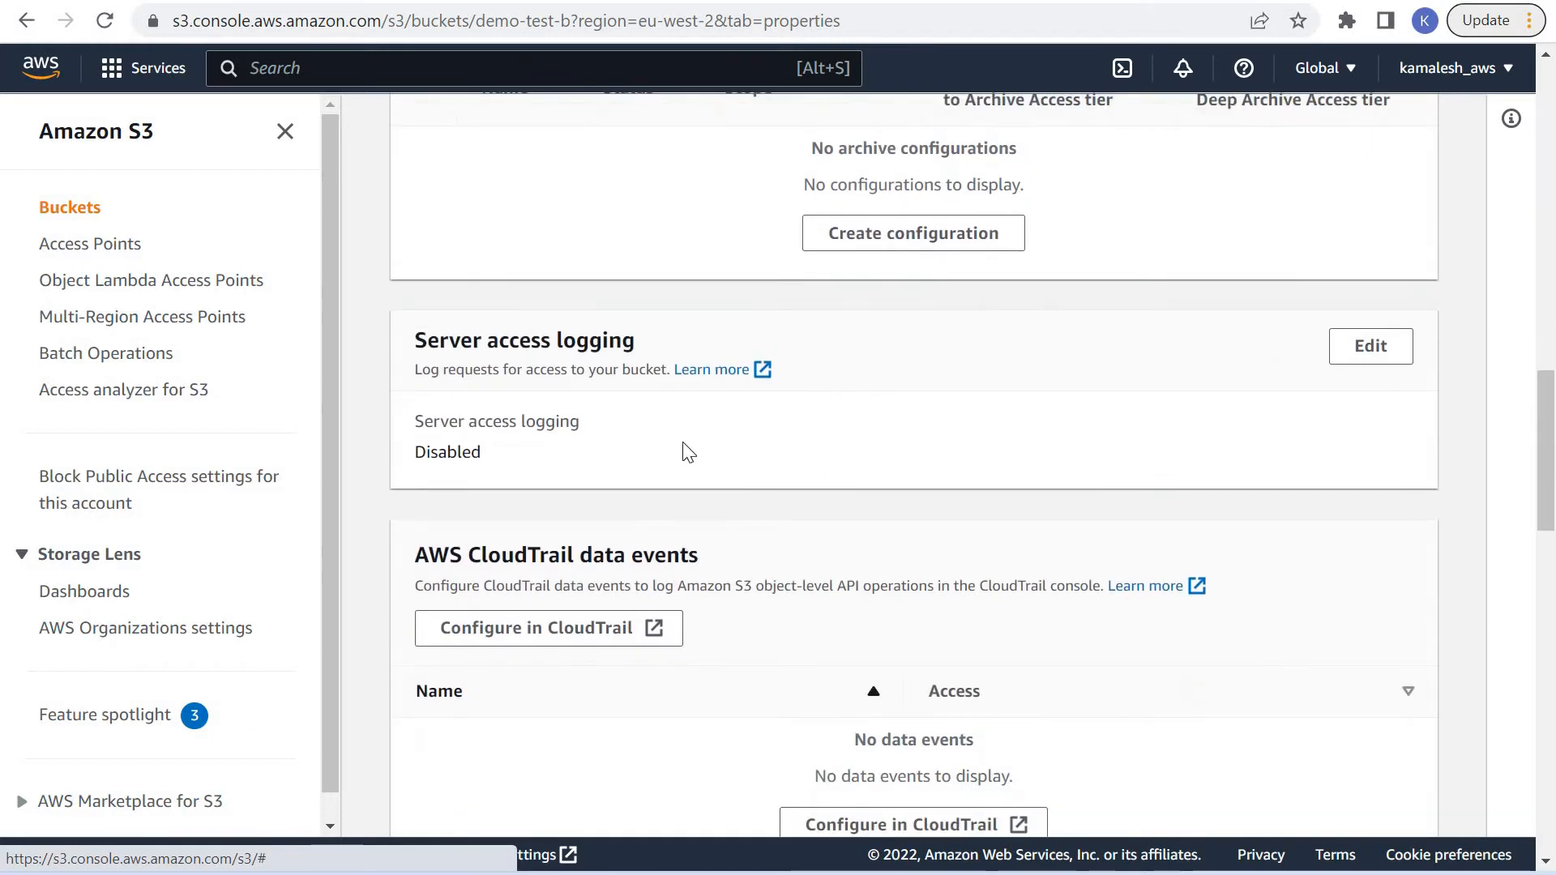
scroll(685, 454, down, 8)
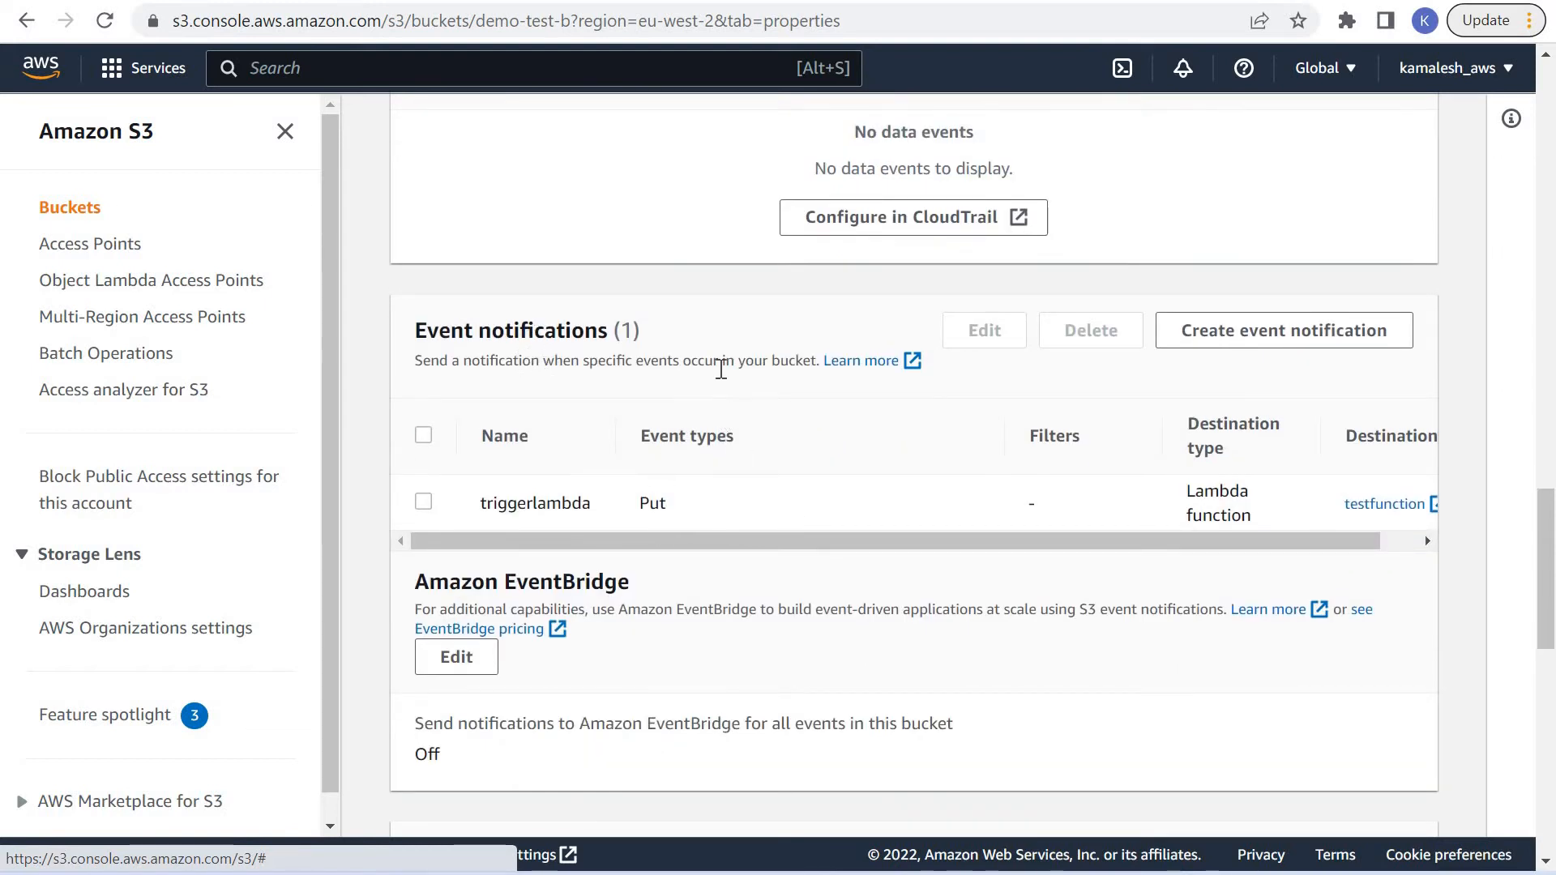
click(423, 435)
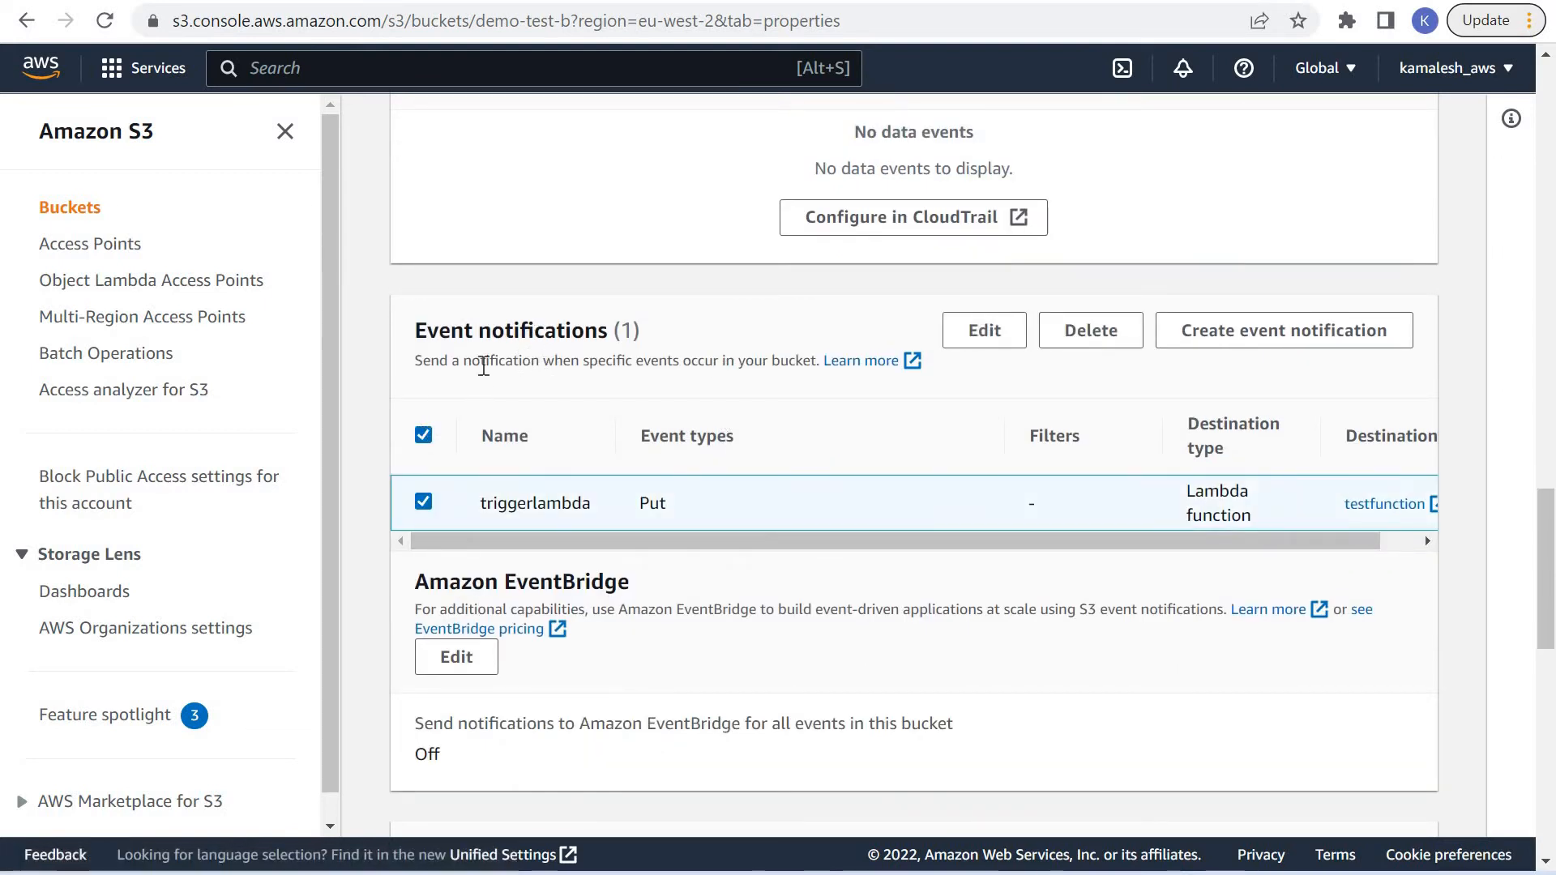
click(1091, 331)
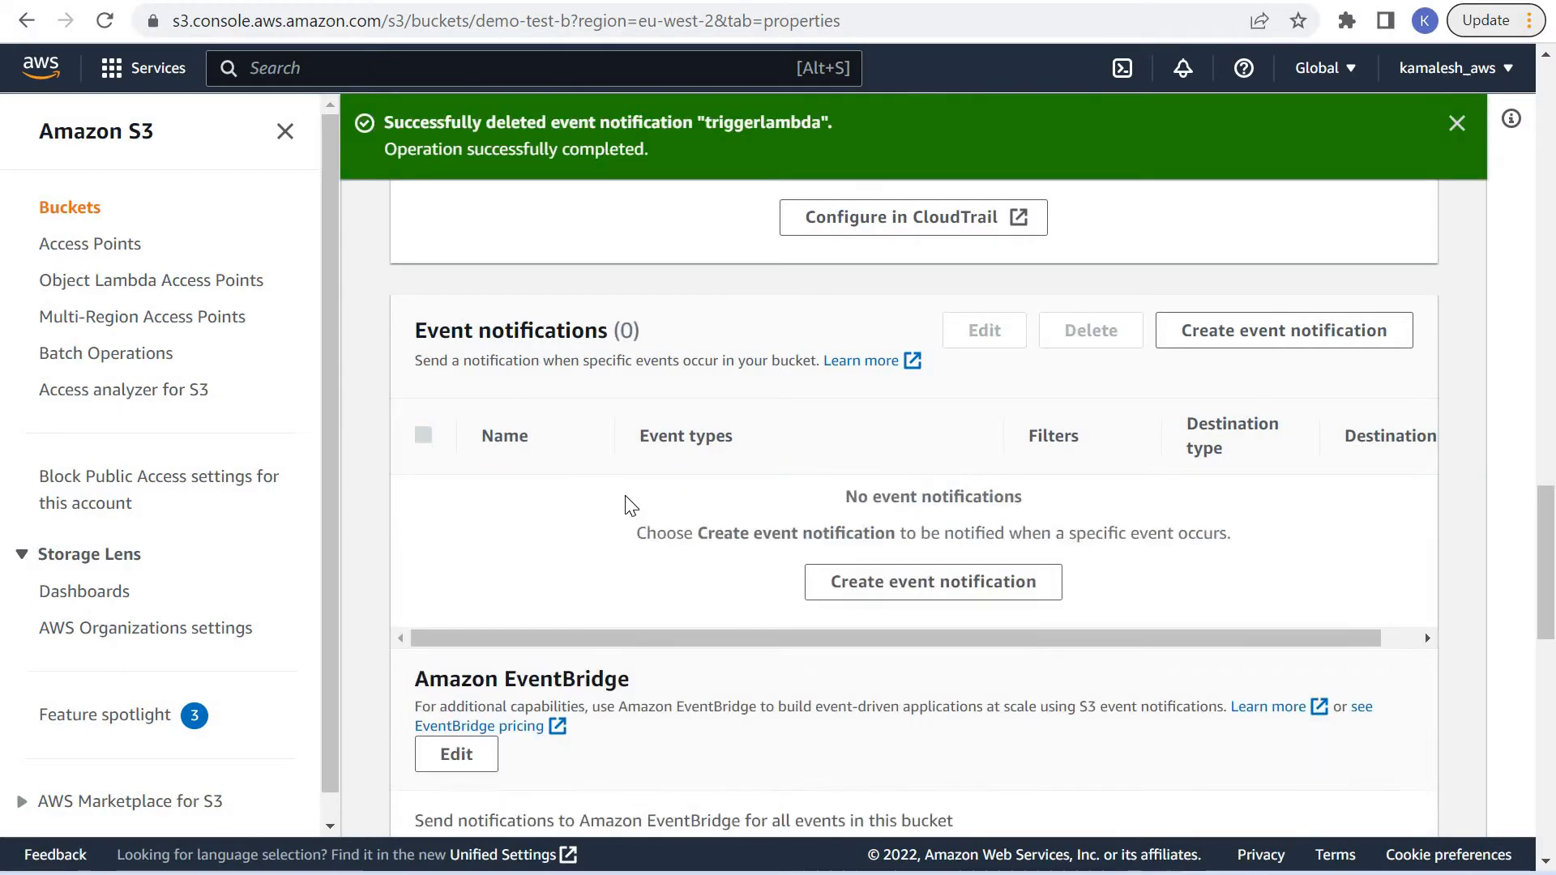
Start a new event notification for the bucket and name the event triggerlambda.
scroll(978, 478, down, 2)
click(981, 474)
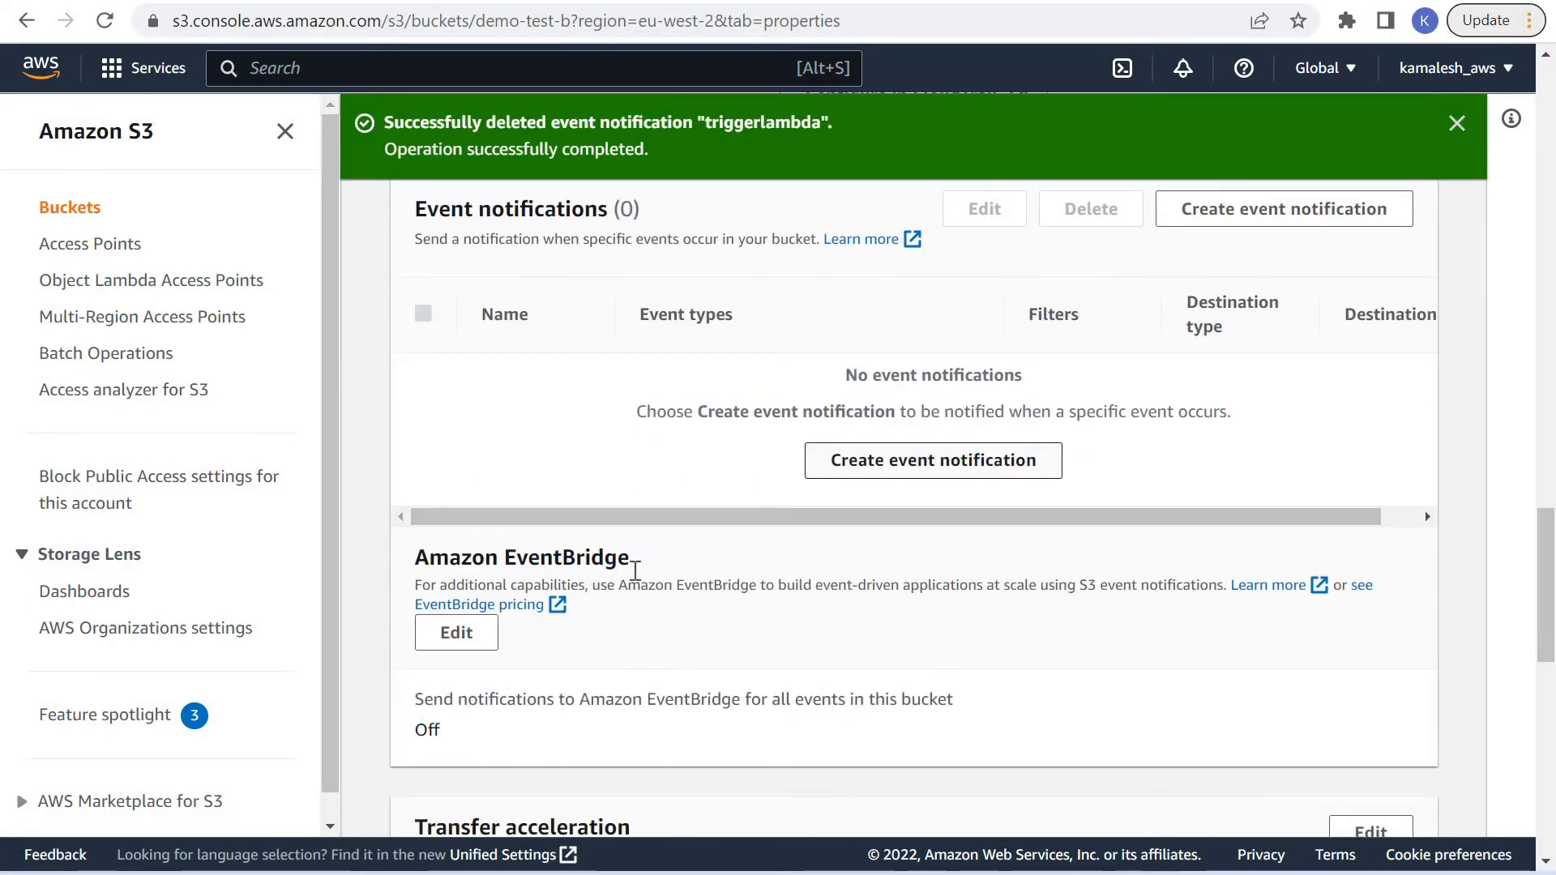
click(295, 446)
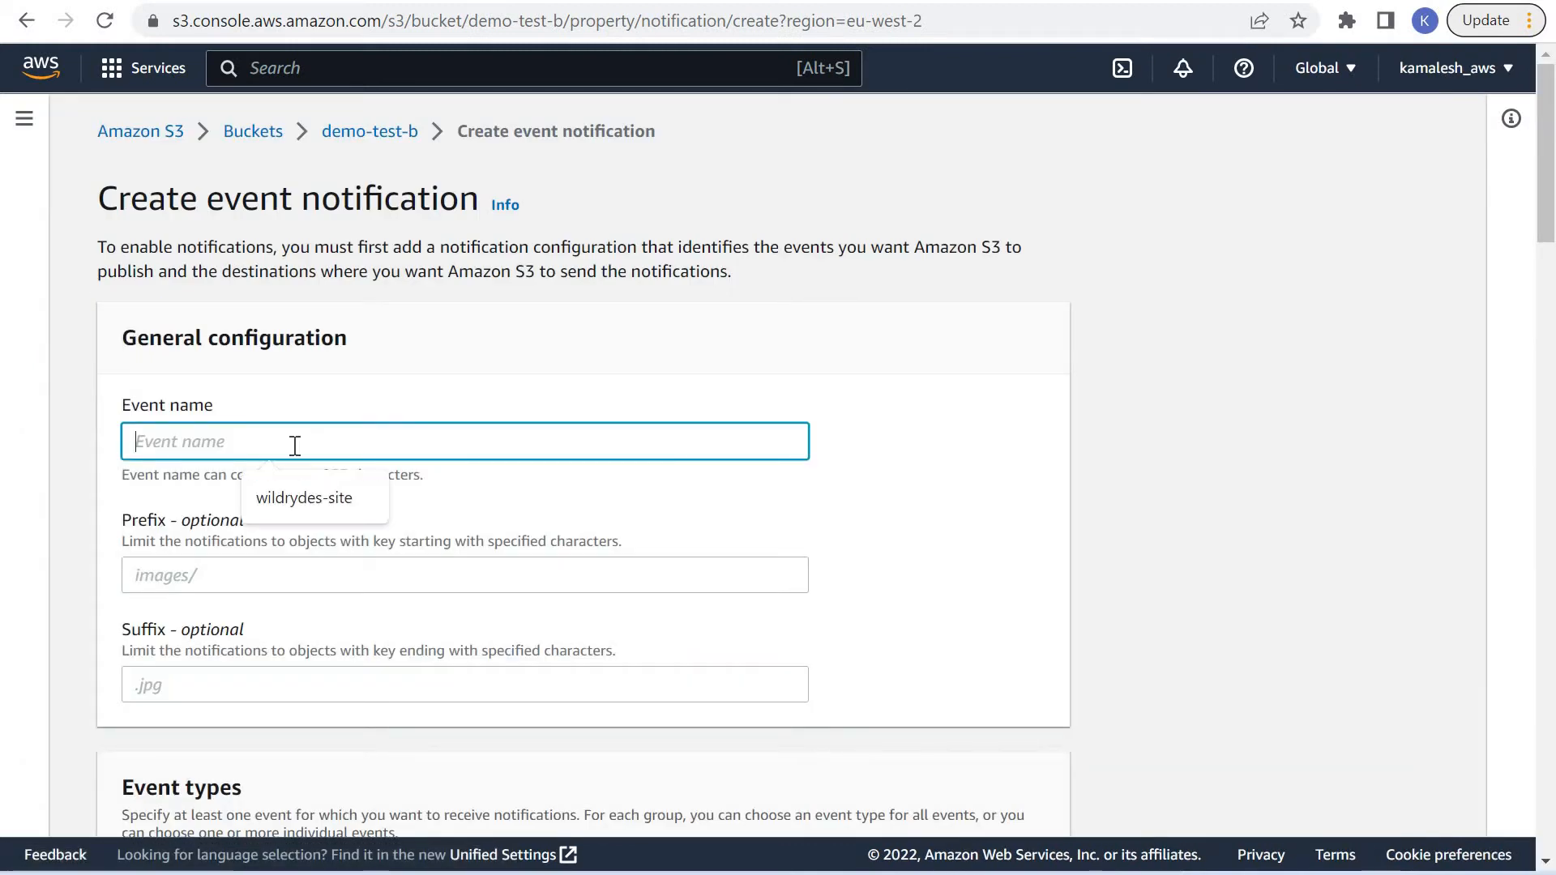
text(trog)
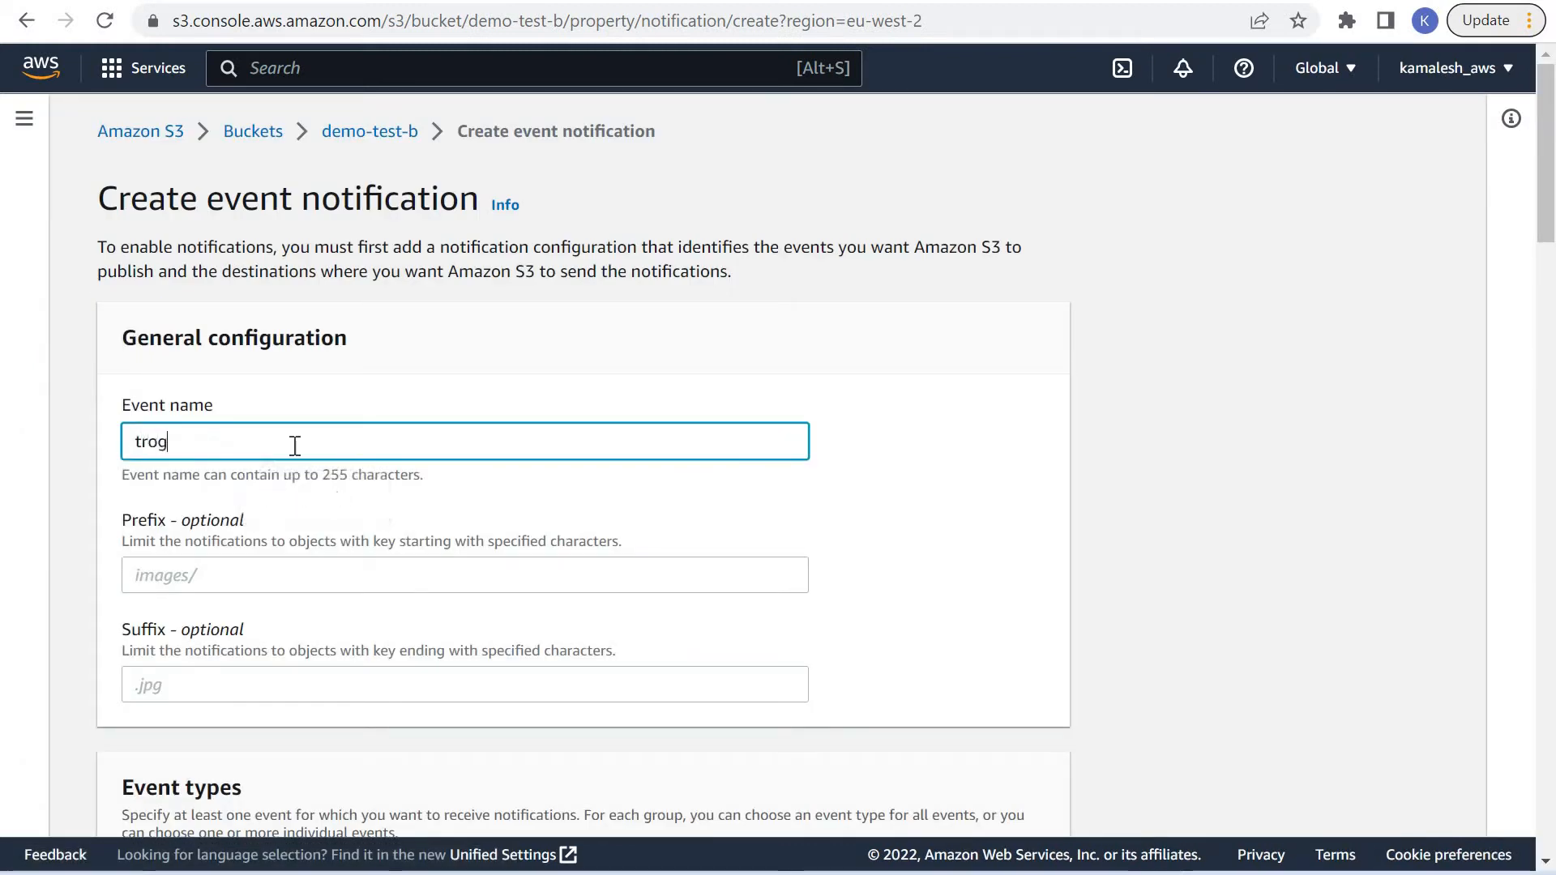
text(igg)
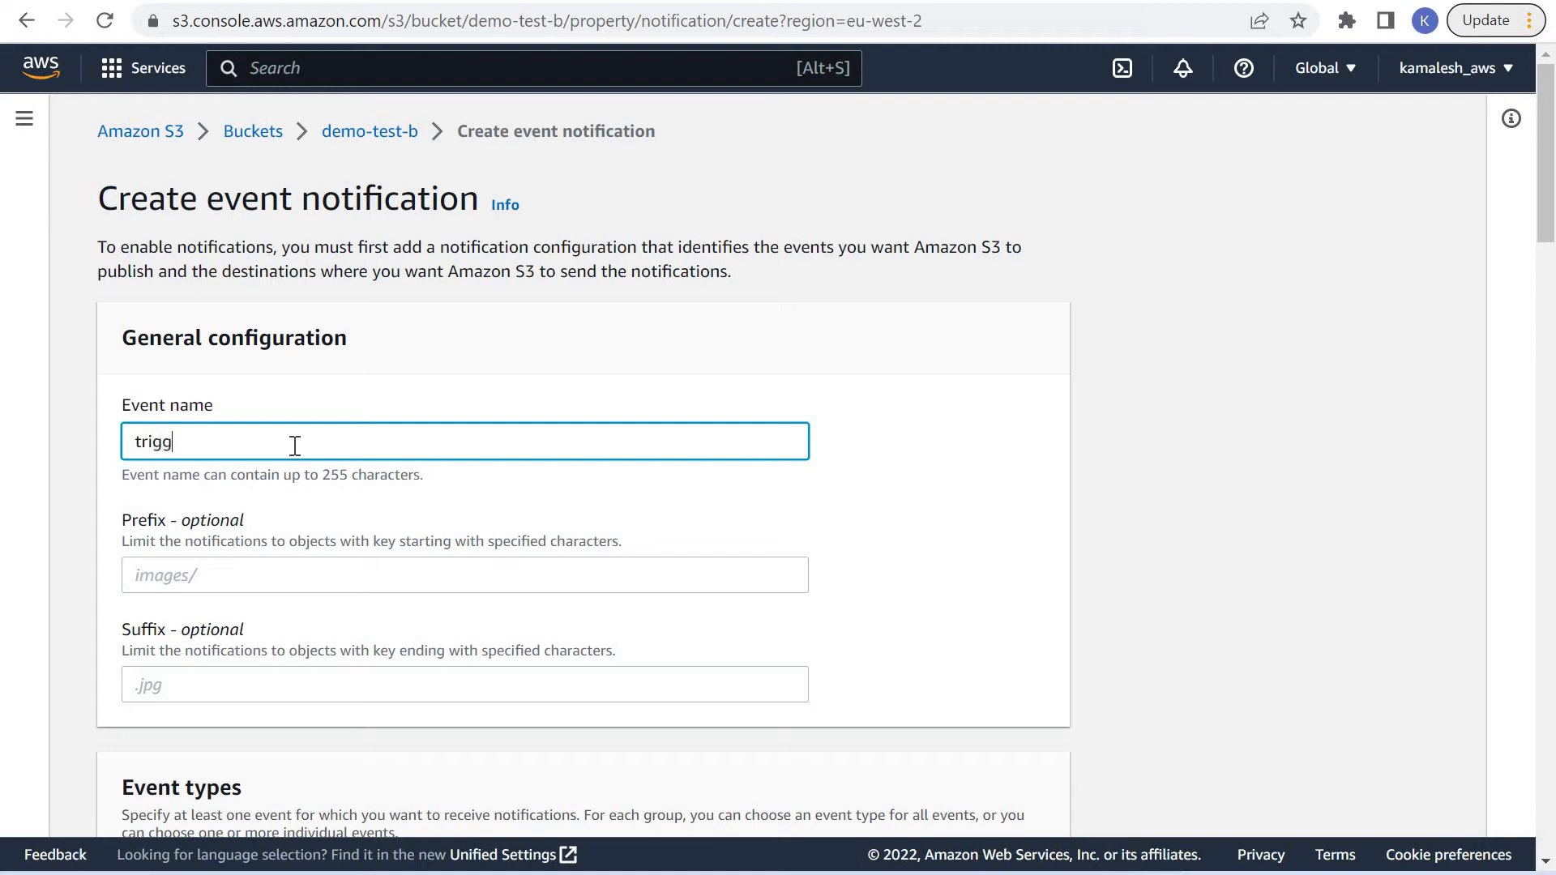
text(erlambda)
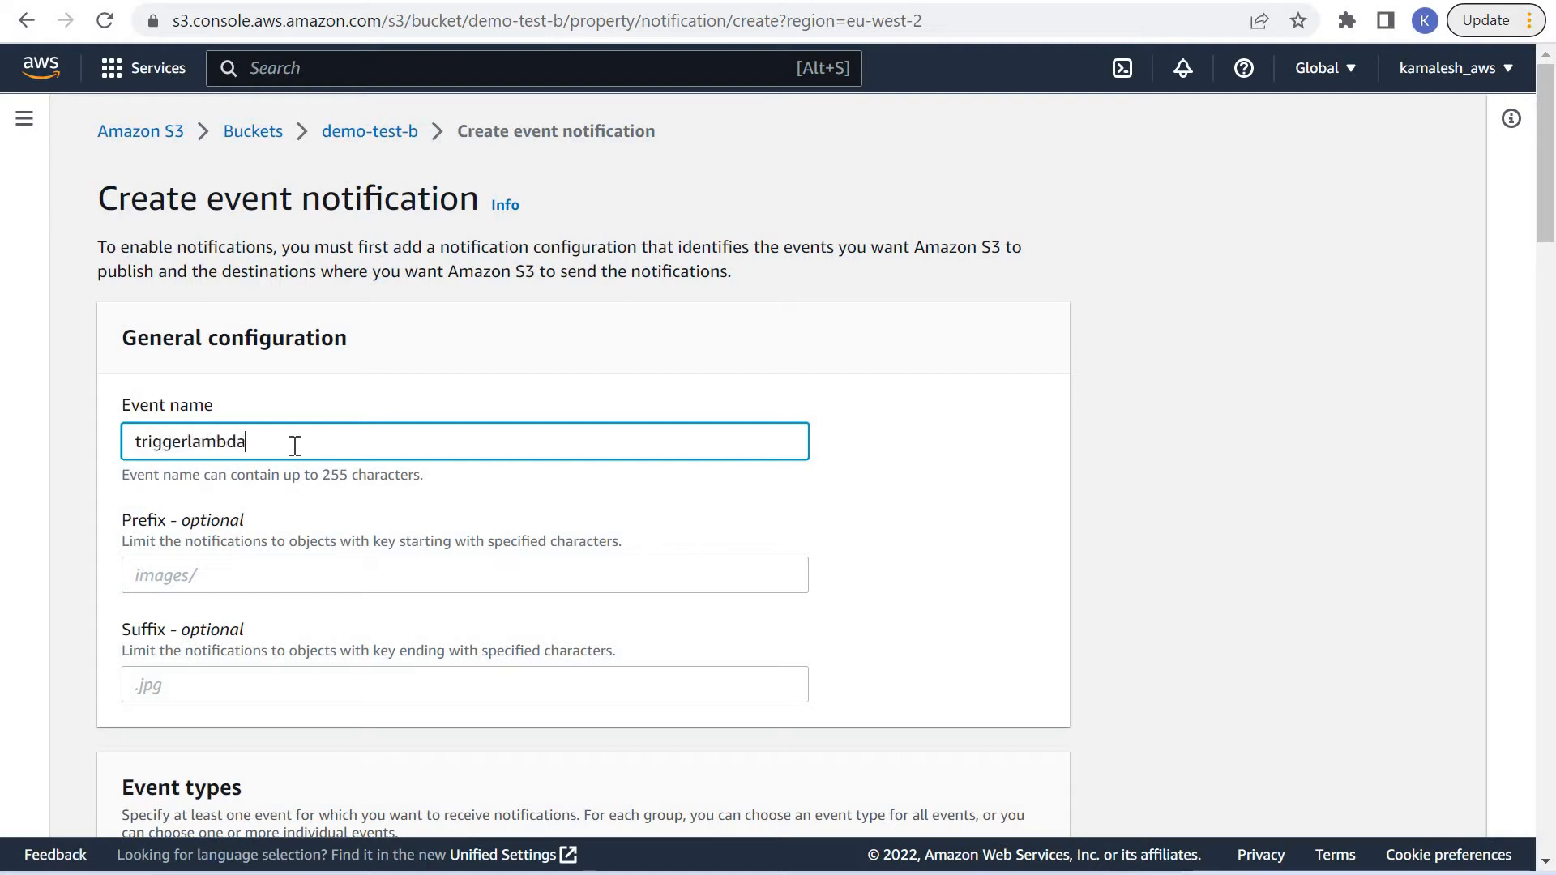
Complete the event name as triggerlambdafunction and leave the prefix and suffix filters empty.
text(function)
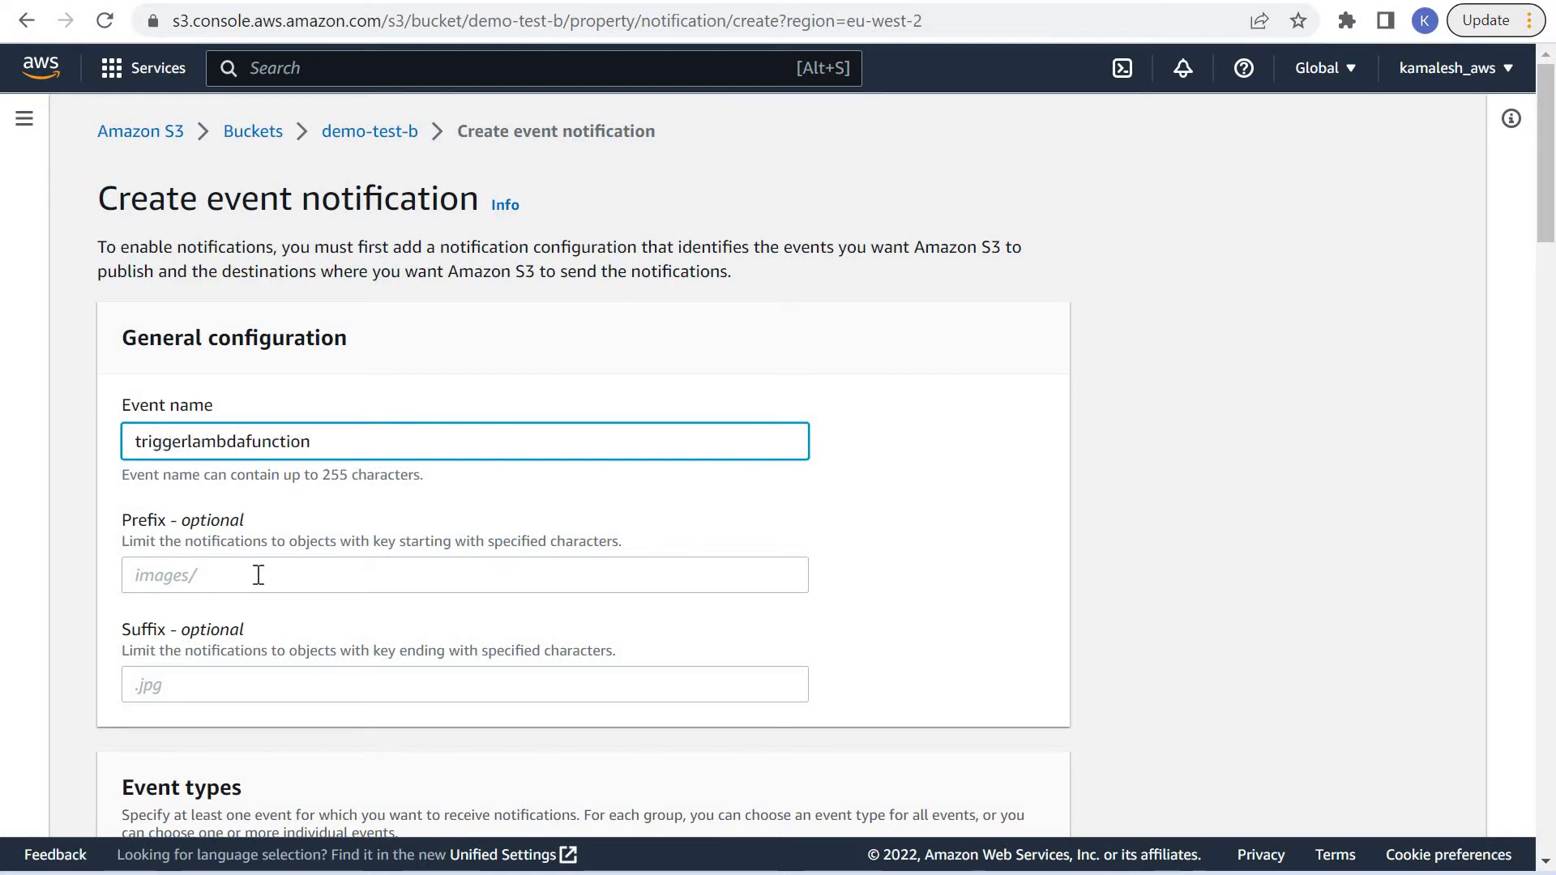
click(247, 565)
scroll(159, 408, down, 1)
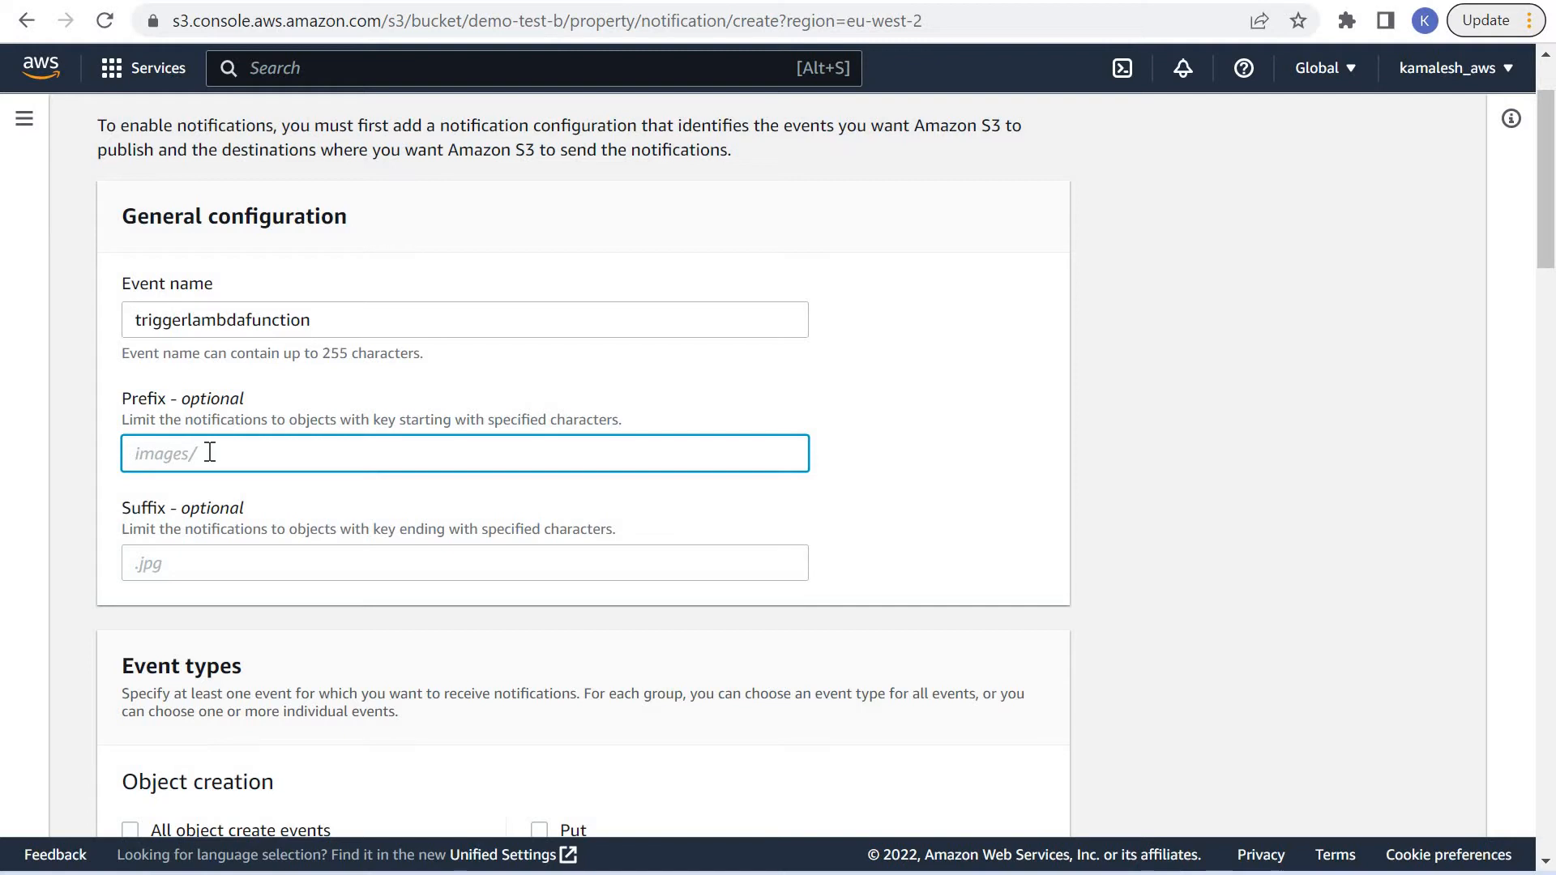
click(188, 563)
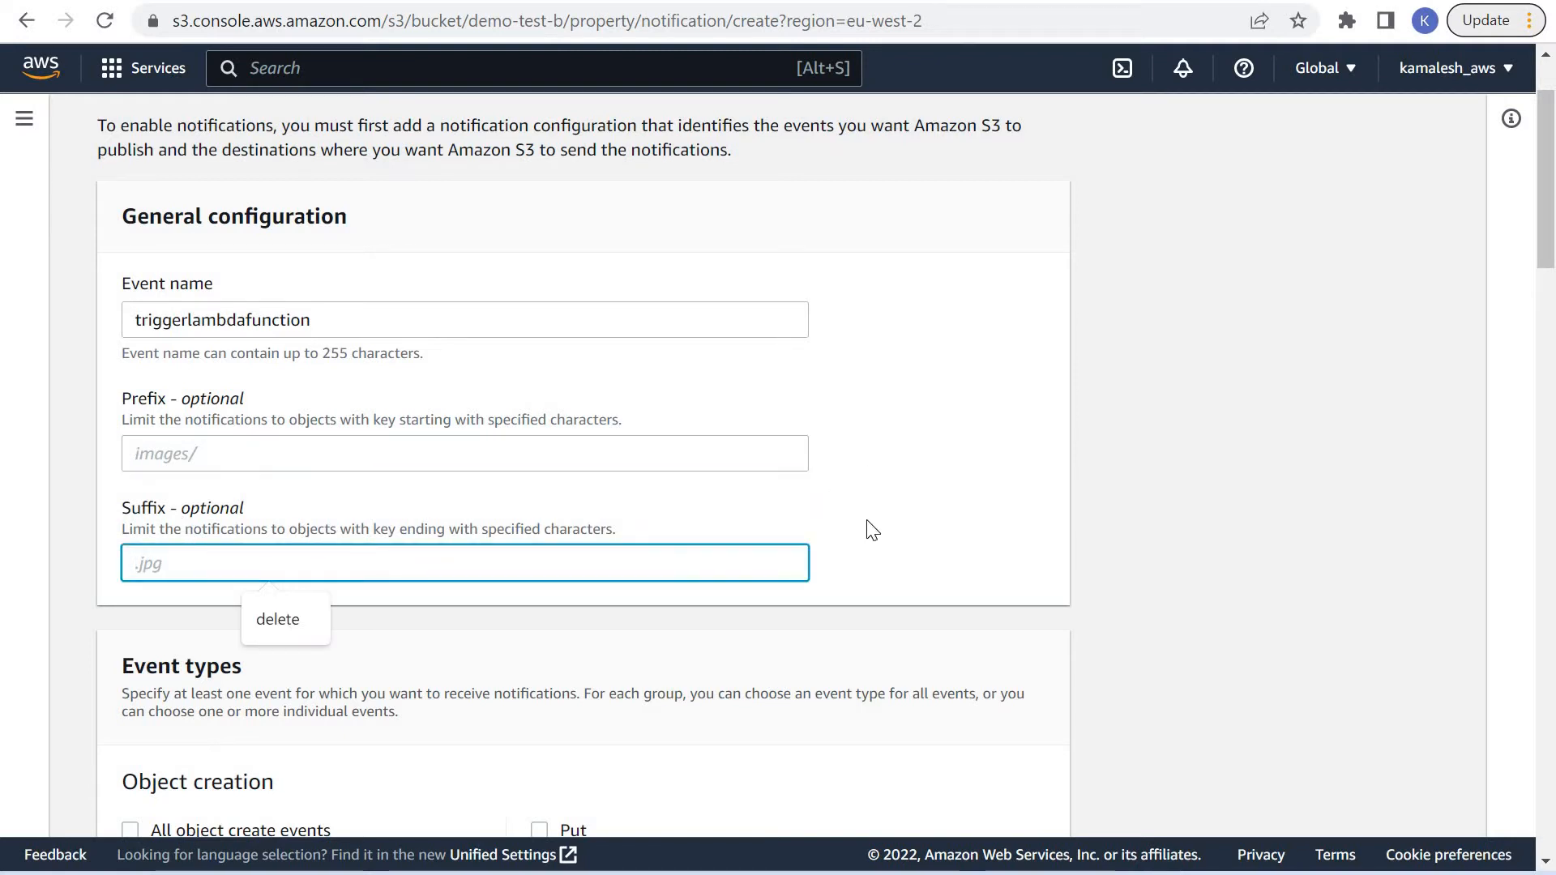
click(360, 543)
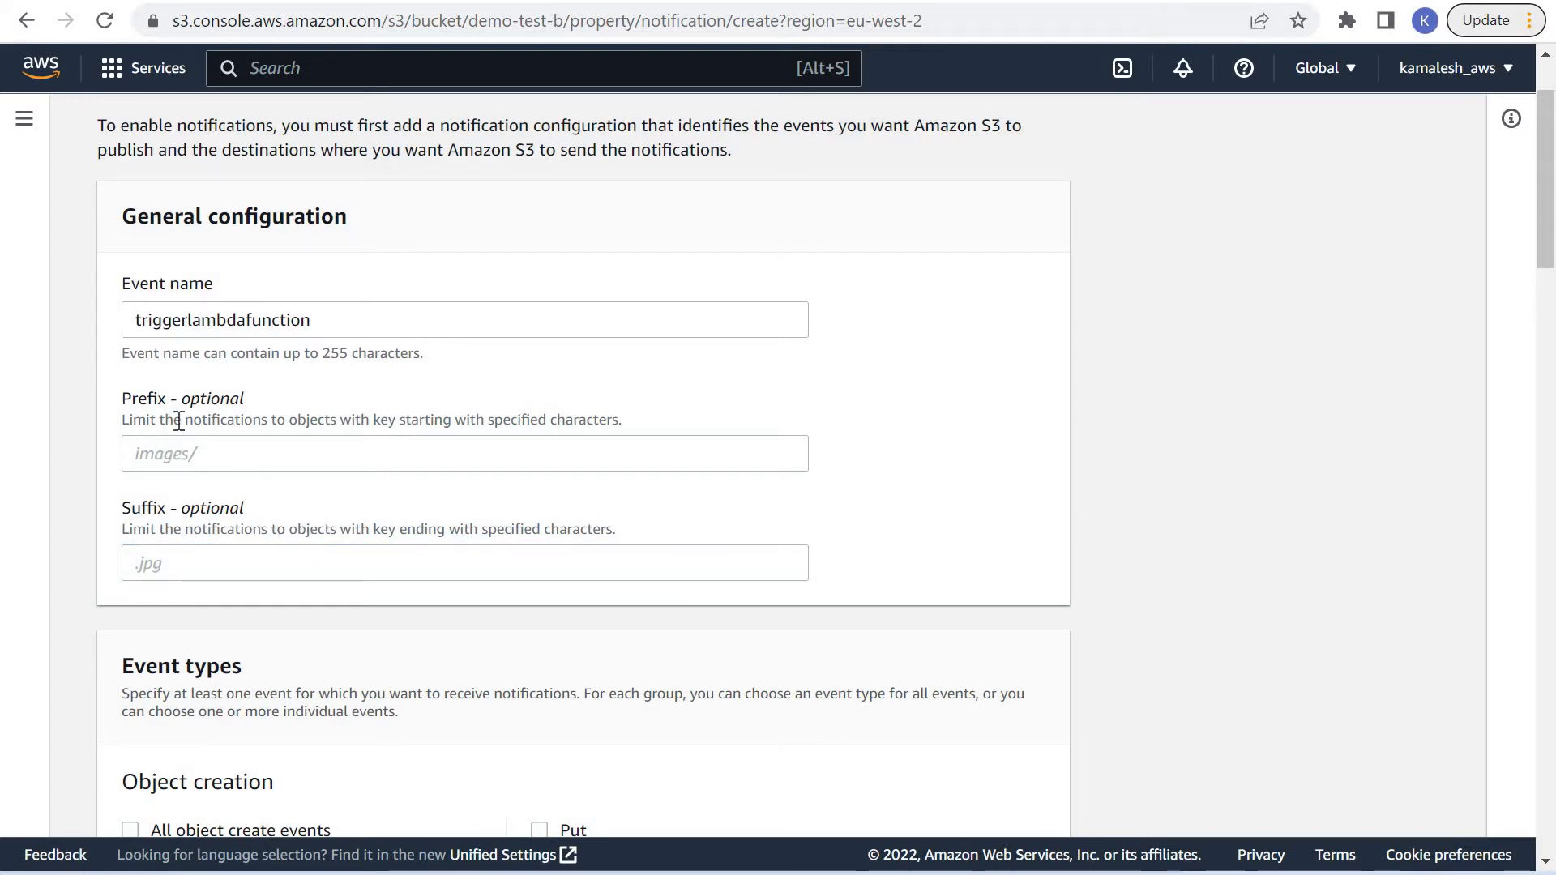
Limit the notification to the Put event type under object creation.
scroll(218, 448, down, 1)
scroll(173, 462, down, 4)
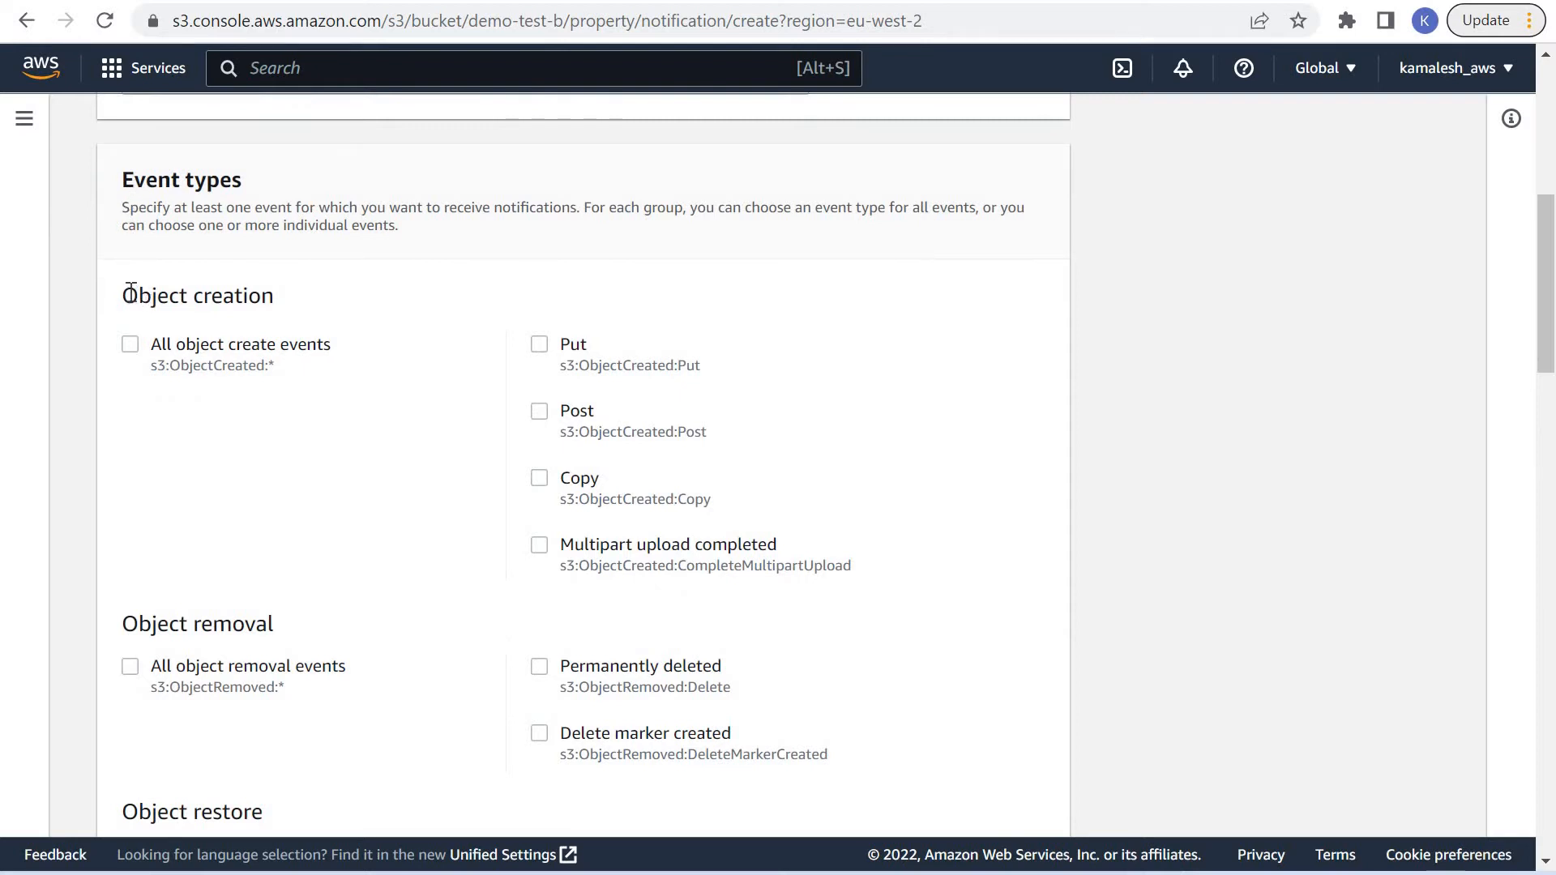
drag(123, 295, 333, 367)
click(333, 366)
click(540, 347)
scroll(1025, 476, down, 12)
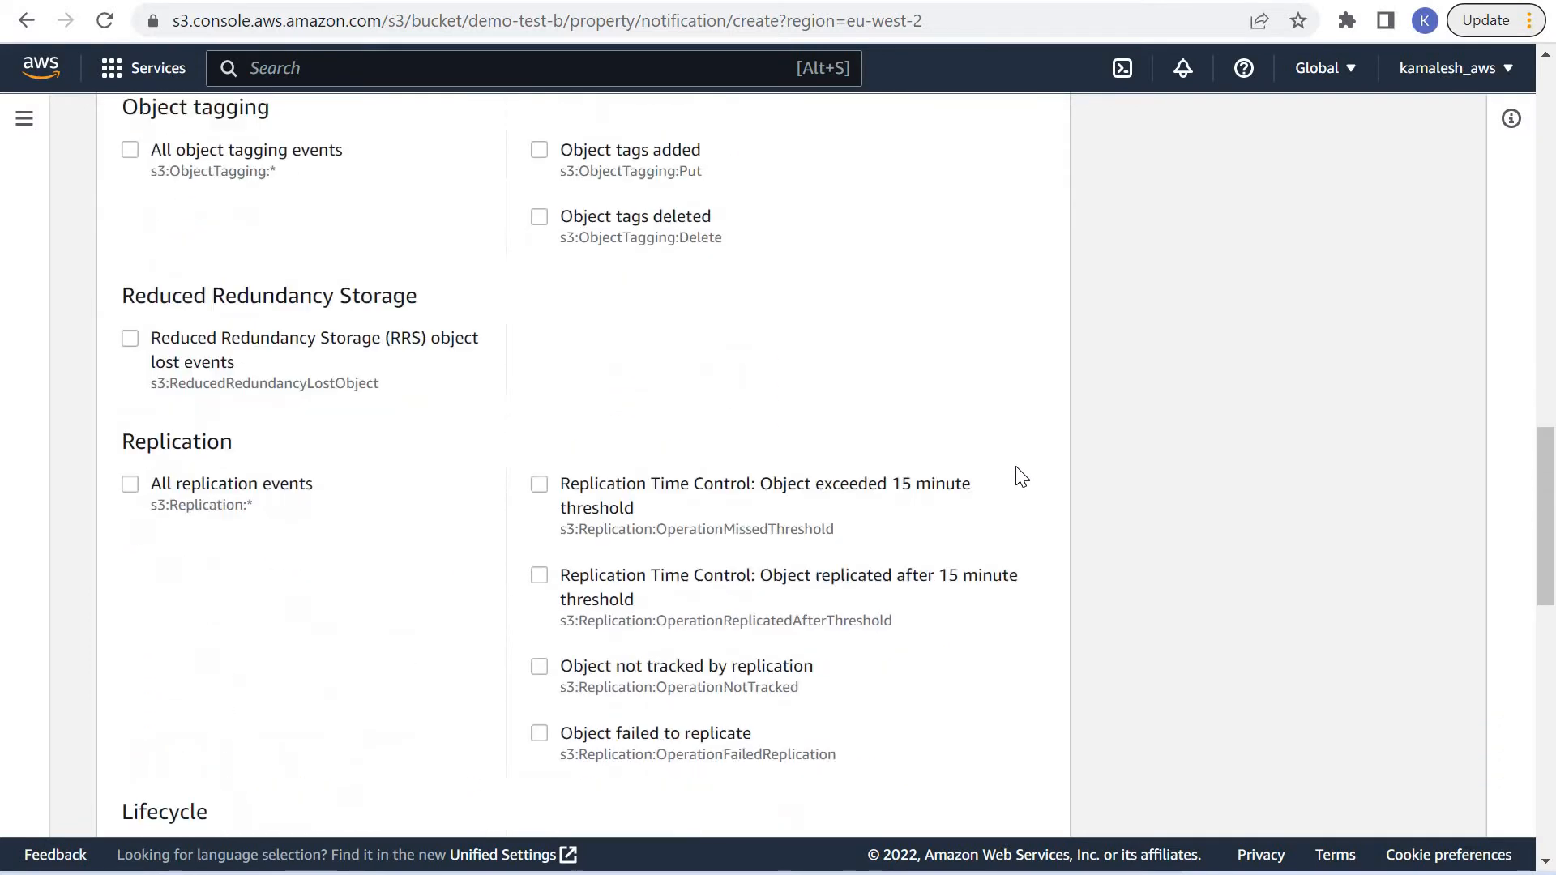
Set the notification's destination to the existing Lambda function lambdafunction and save the event notification.
scroll(1021, 476, down, 14)
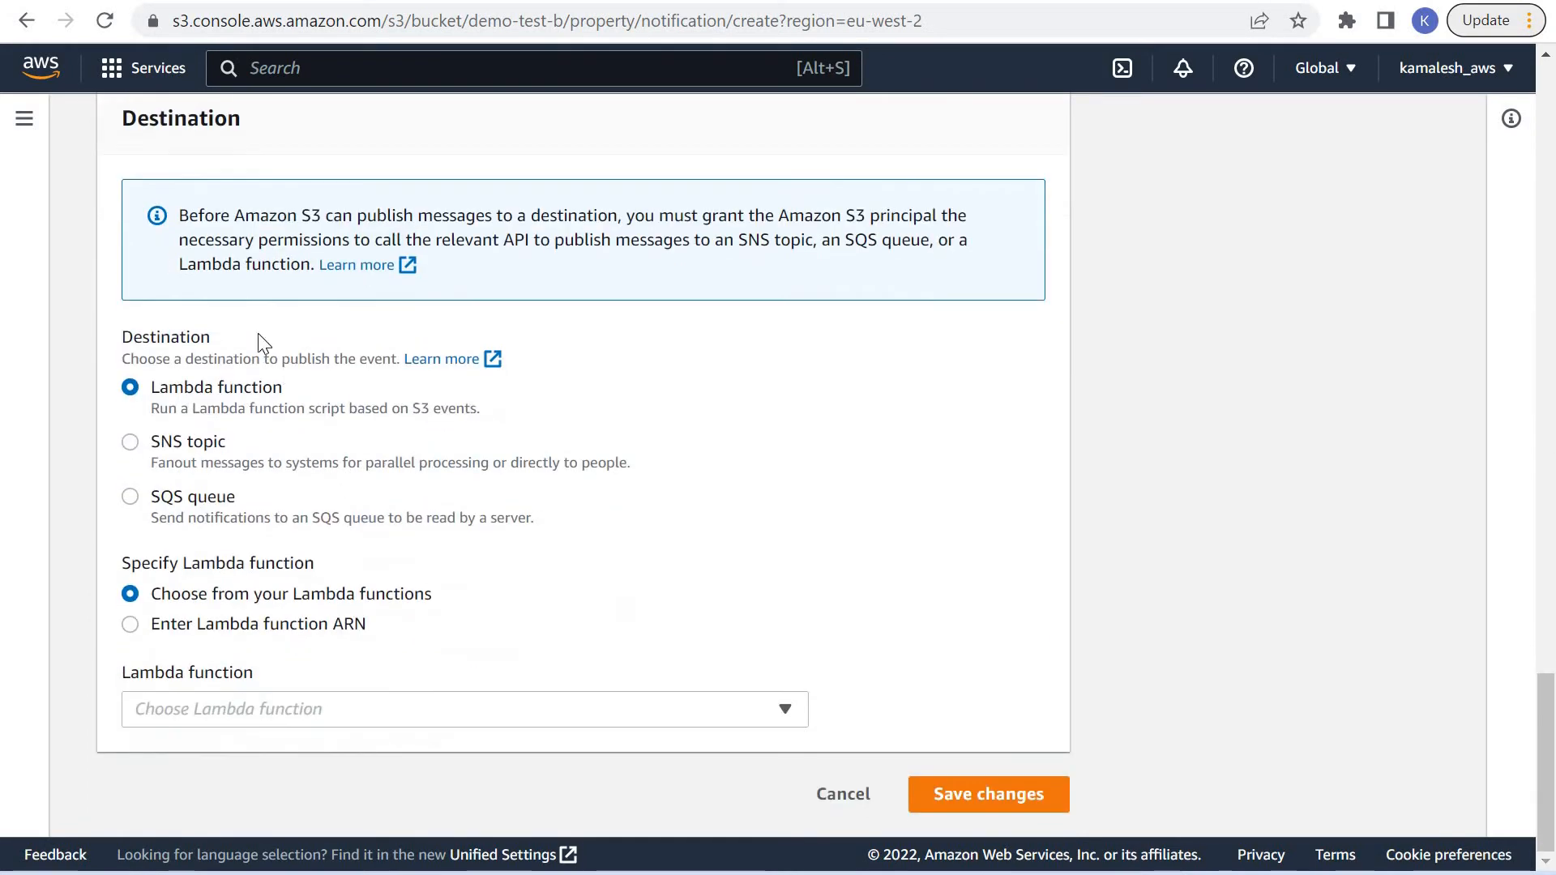
drag(137, 120, 241, 121)
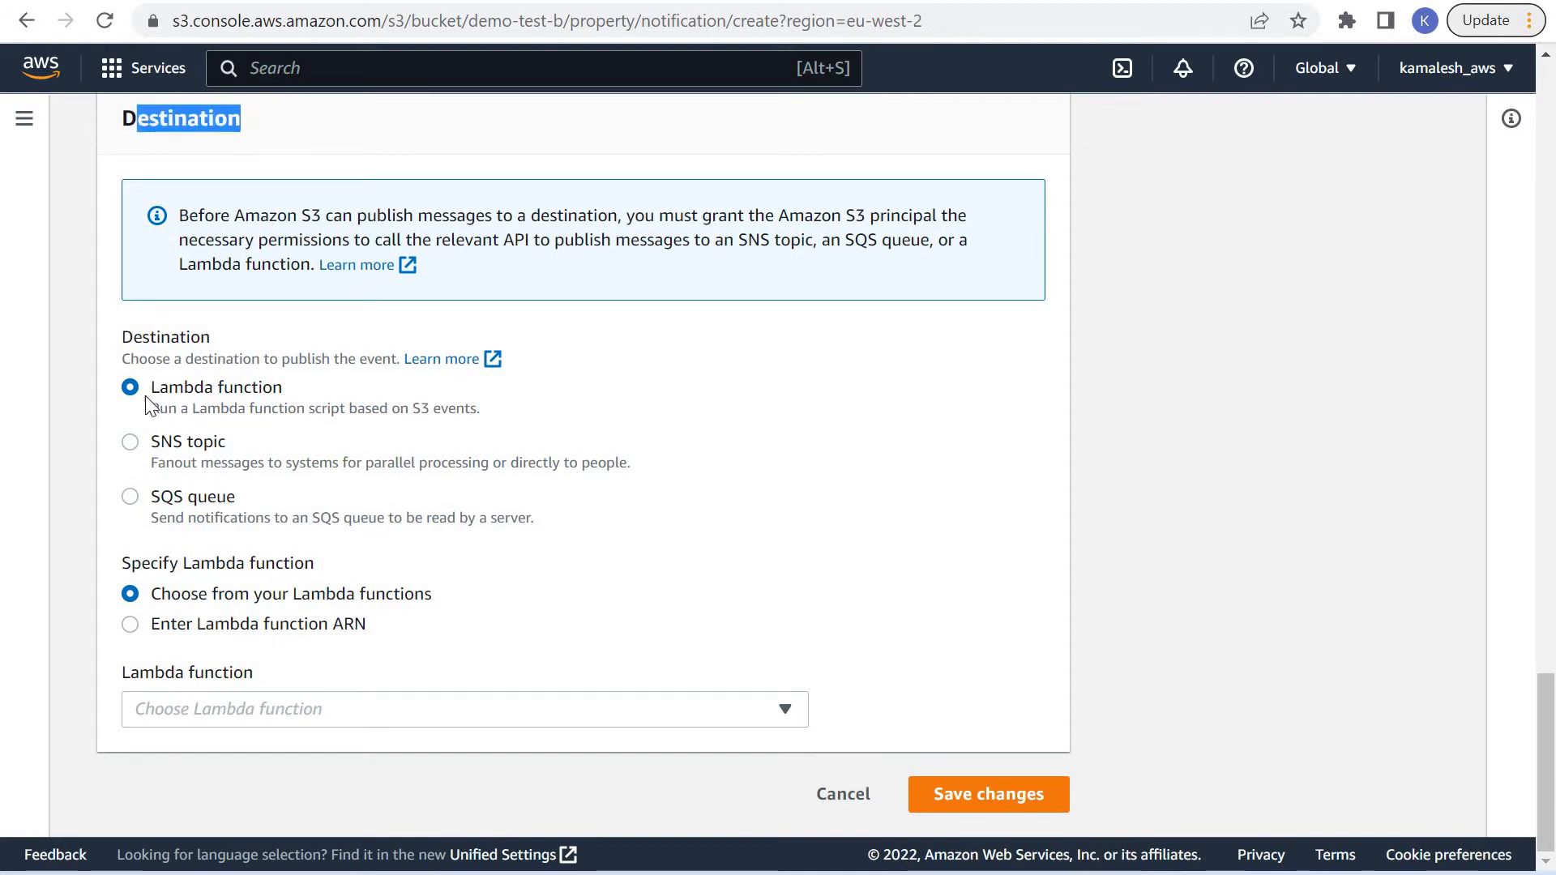
click(134, 393)
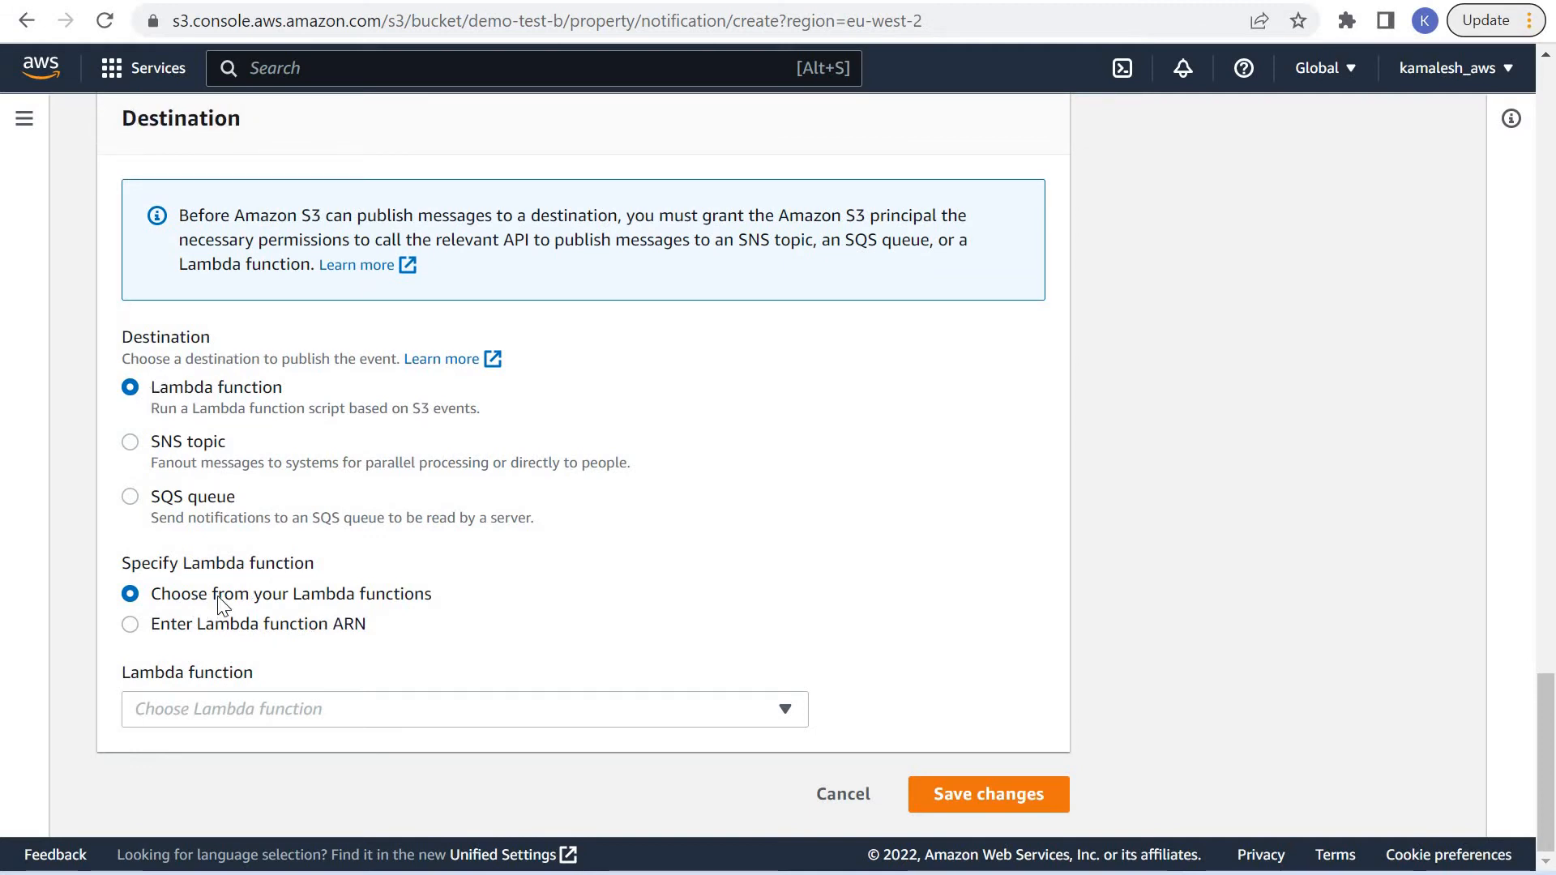
click(332, 716)
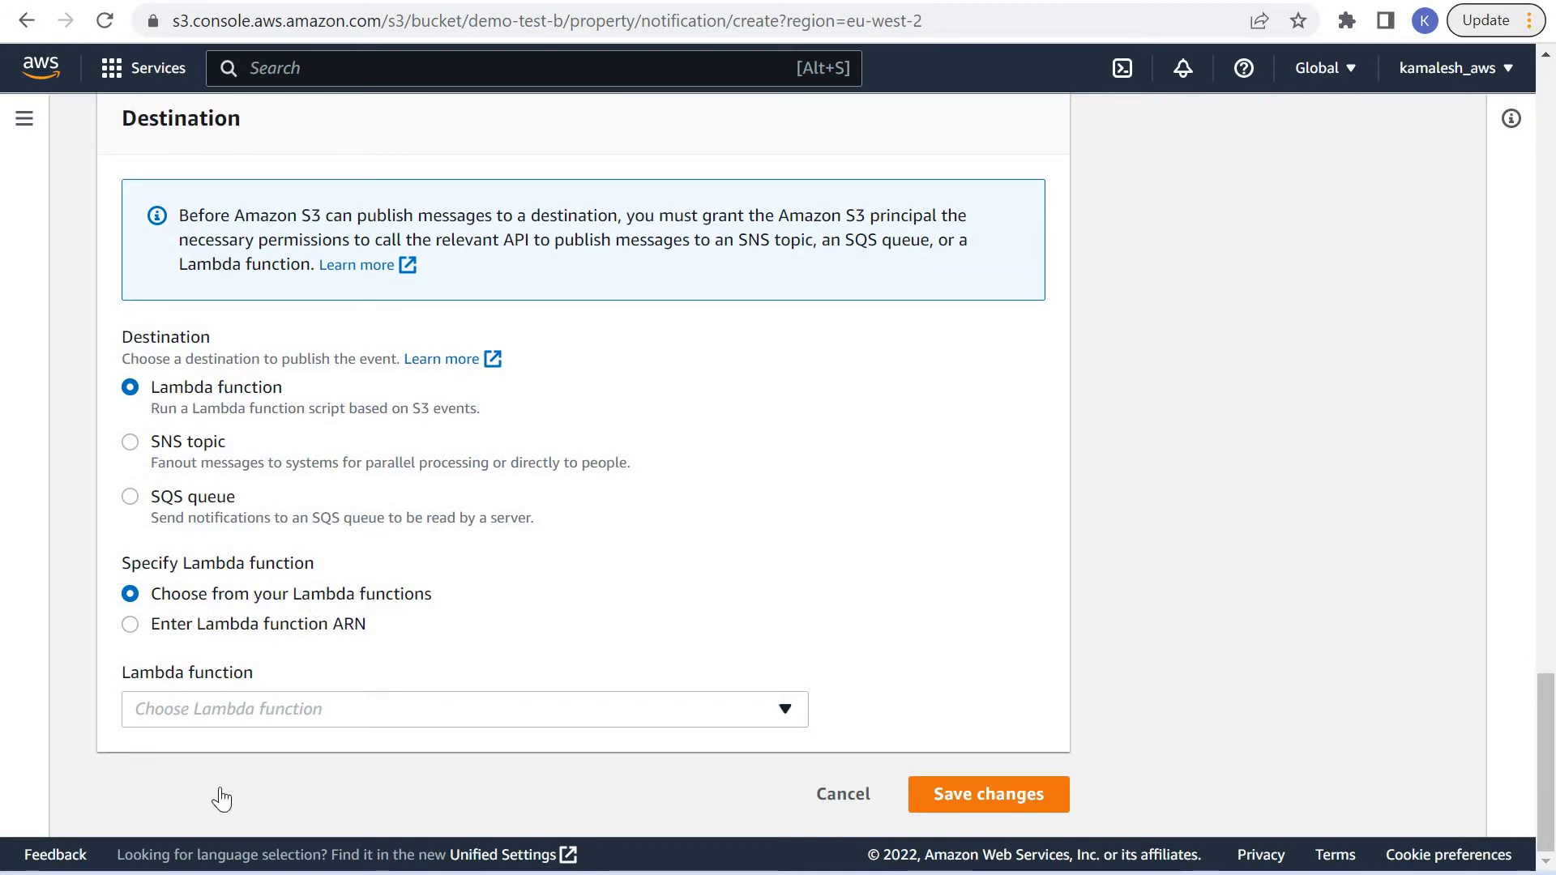
click(194, 780)
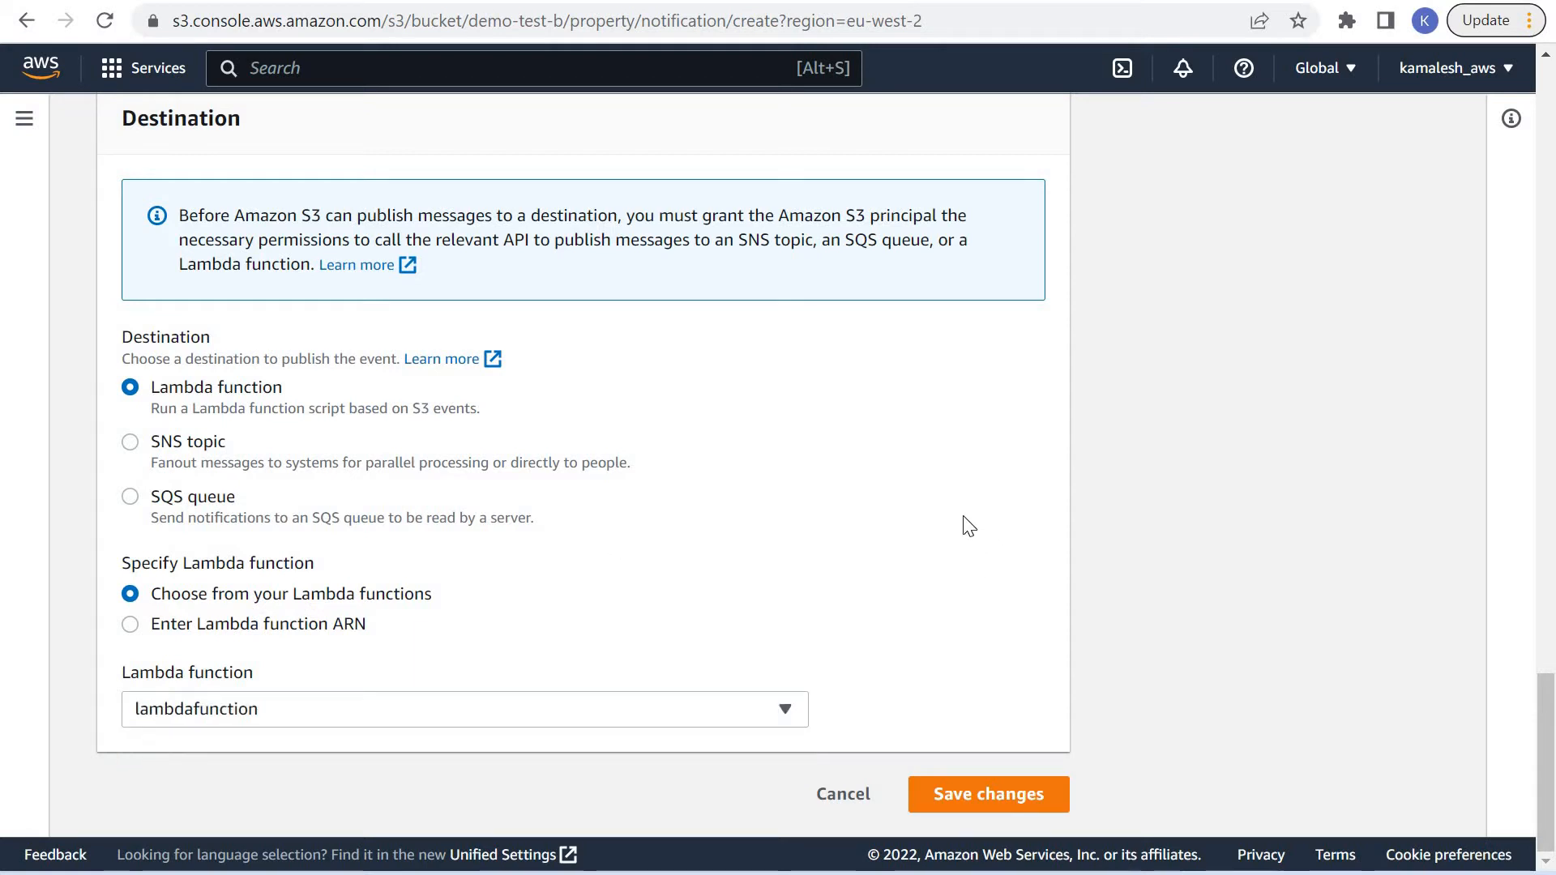
click(1021, 803)
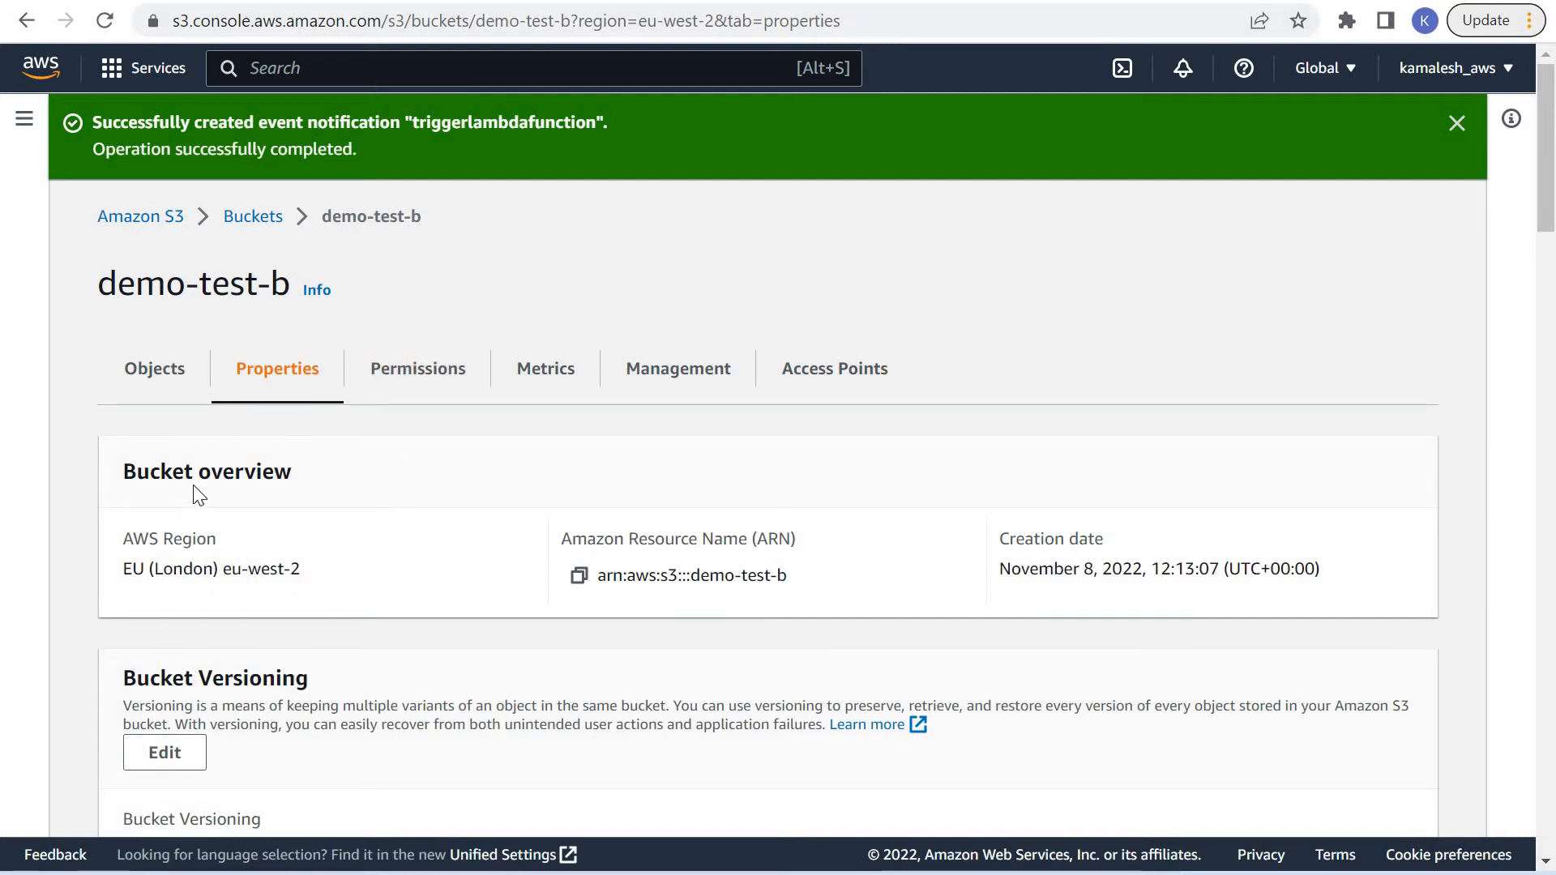
Reopen the properties of the demo-test-b bucket and check its event notifications list.
click(248, 219)
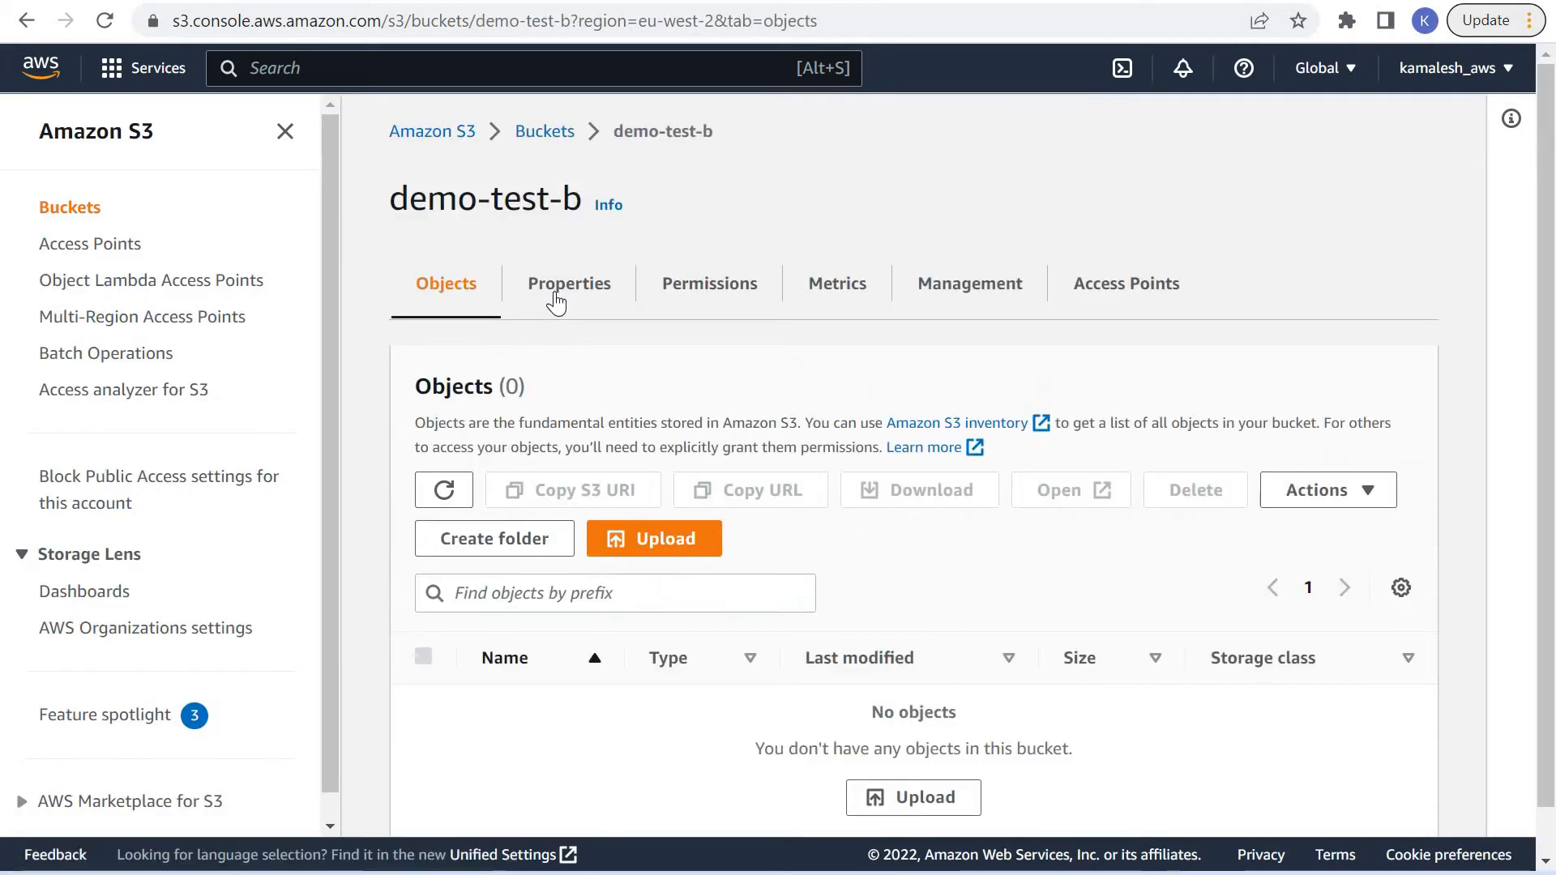
click(554, 295)
scroll(733, 596, down, 10)
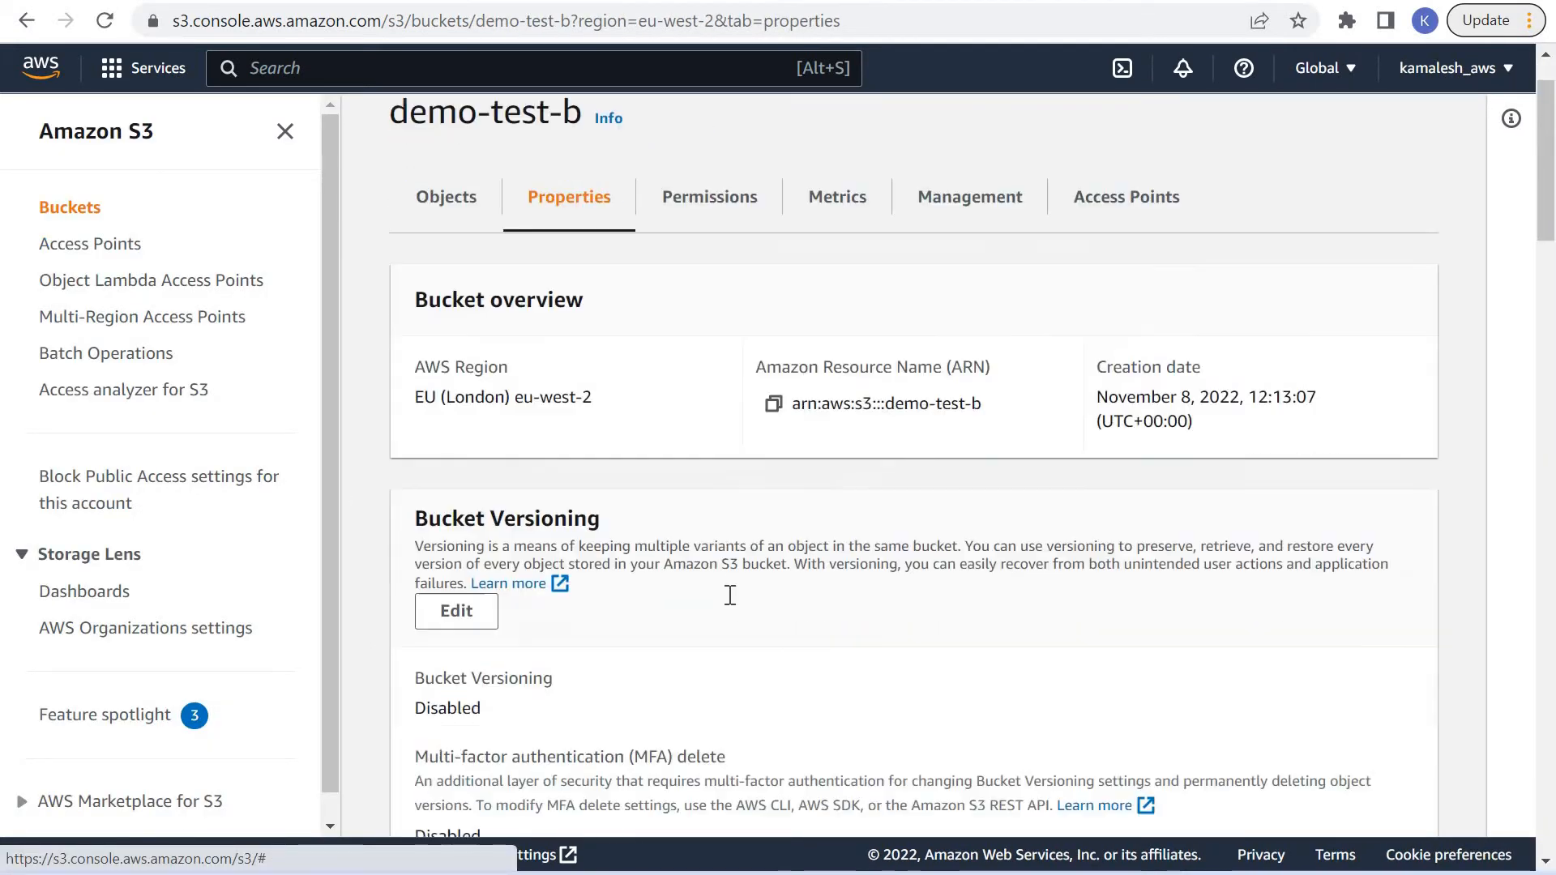
scroll(734, 599, down, 15)
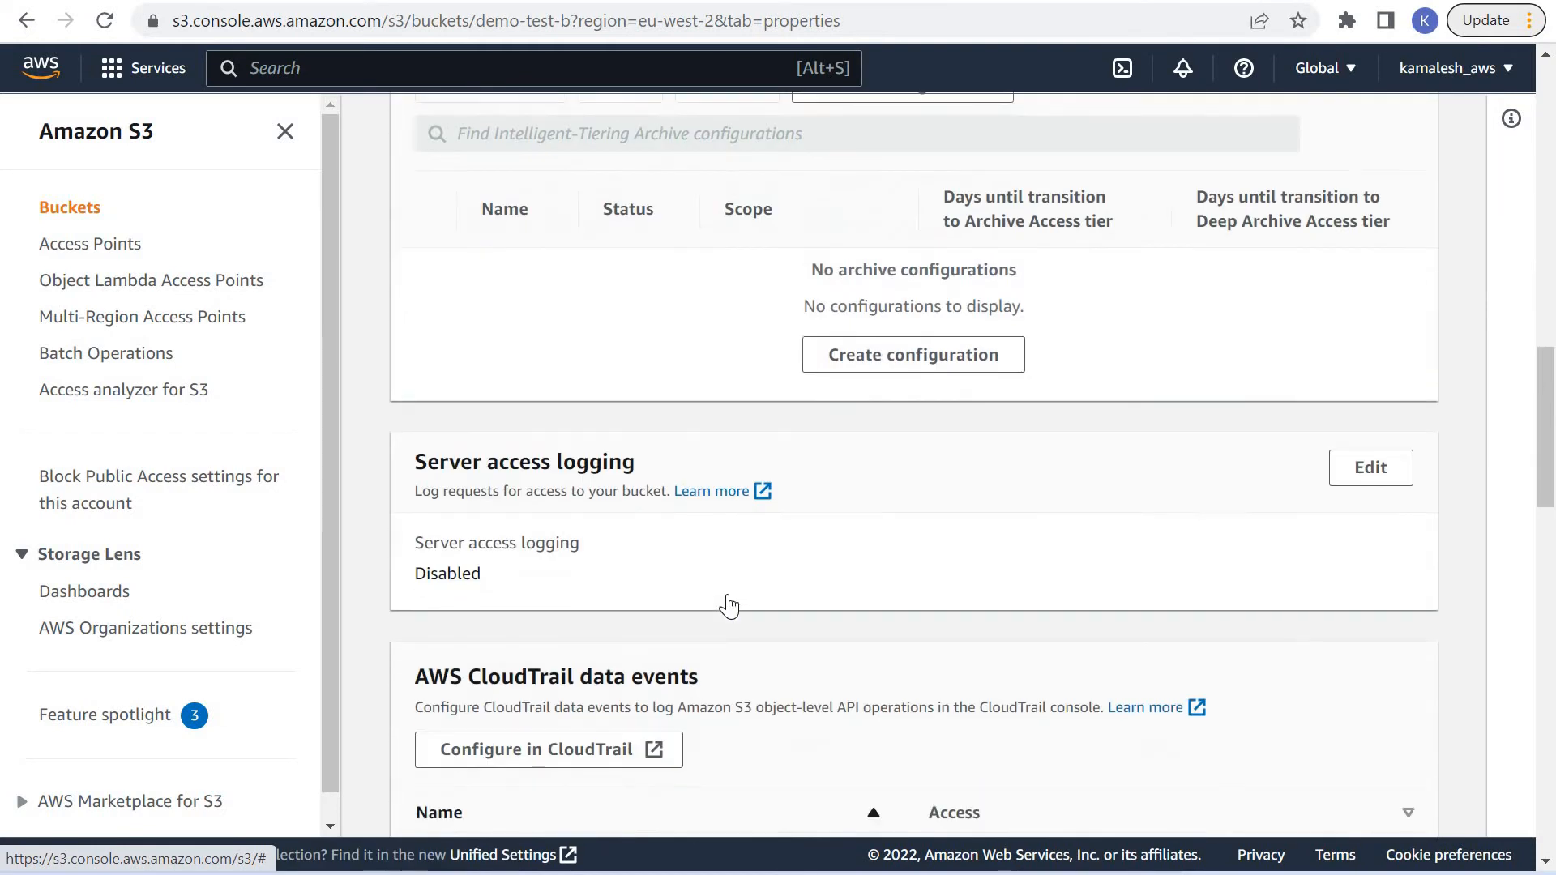
scroll(440, 333, down, 3)
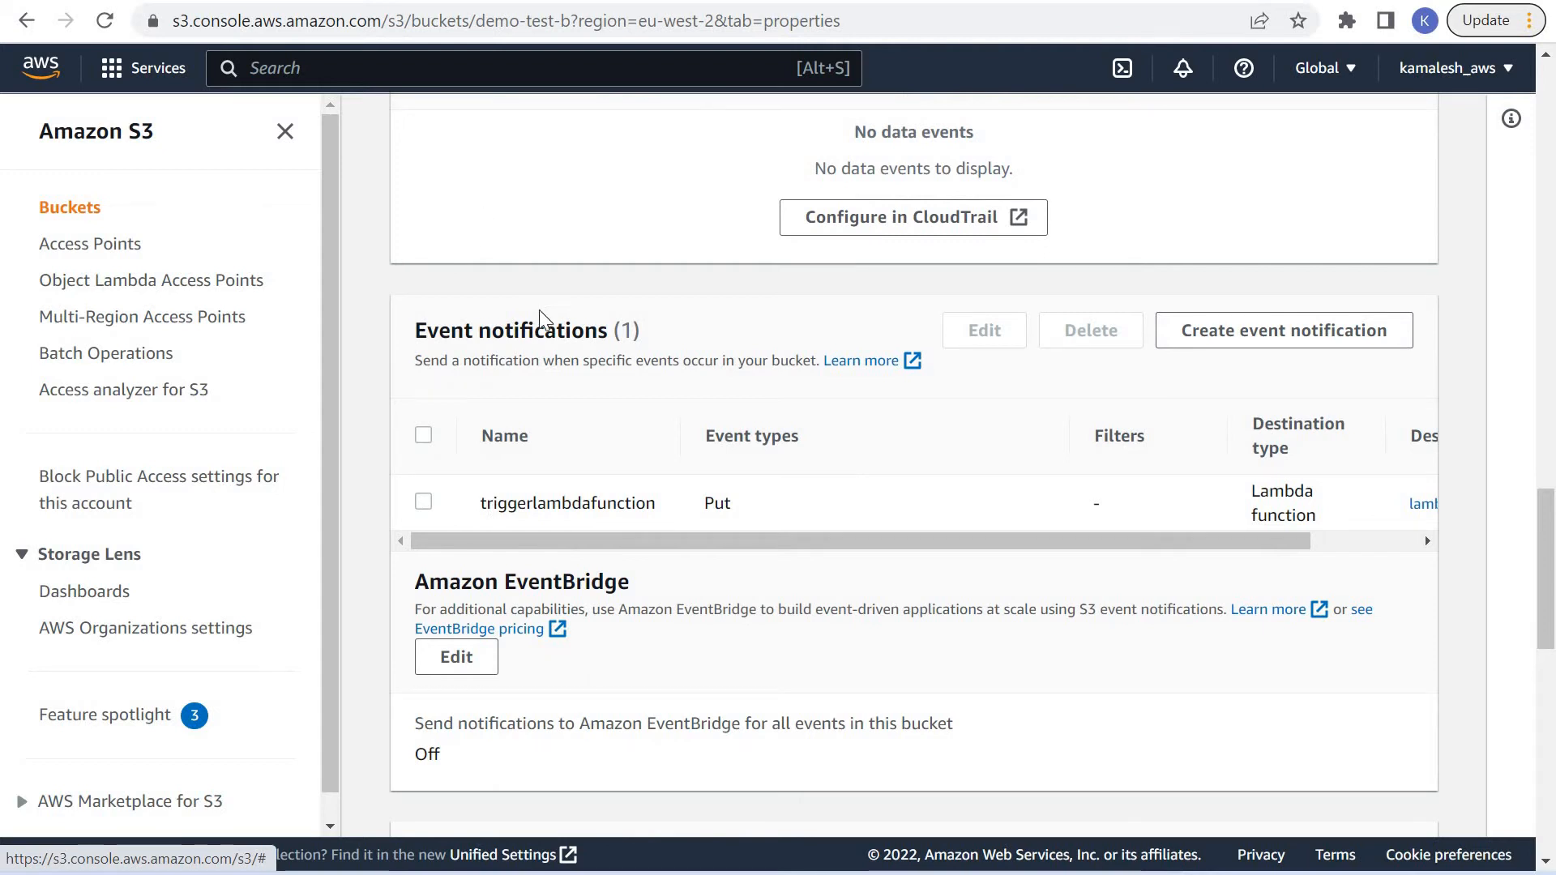
scroll(620, 559, up, 20)
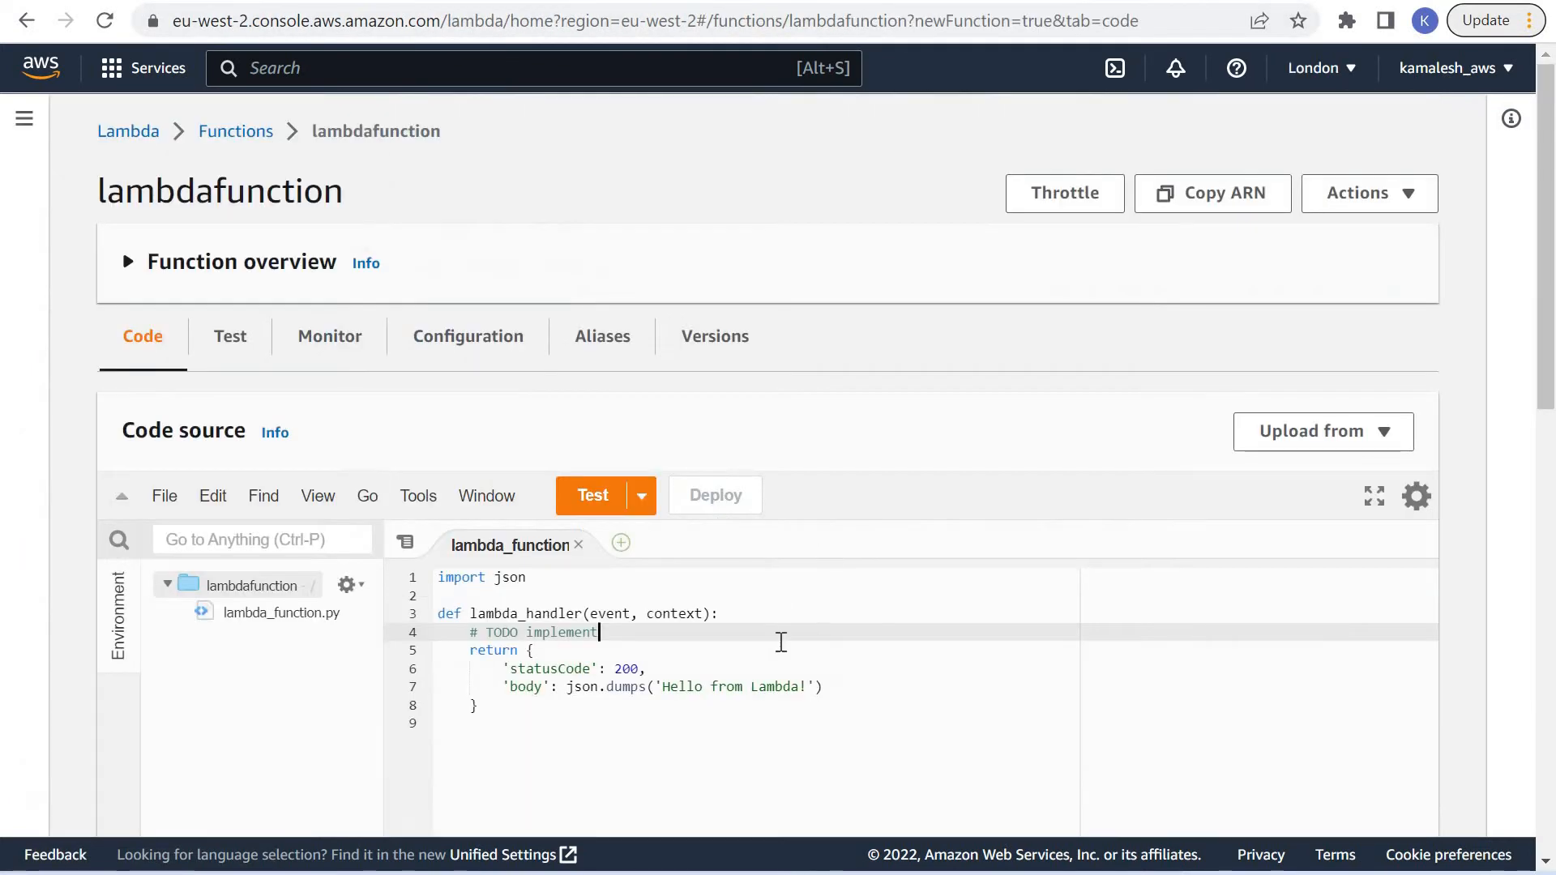
In the Lambda function's code, replace the body of lambda_handler with print(event) and deploy the change.
scroll(677, 421, down, 3)
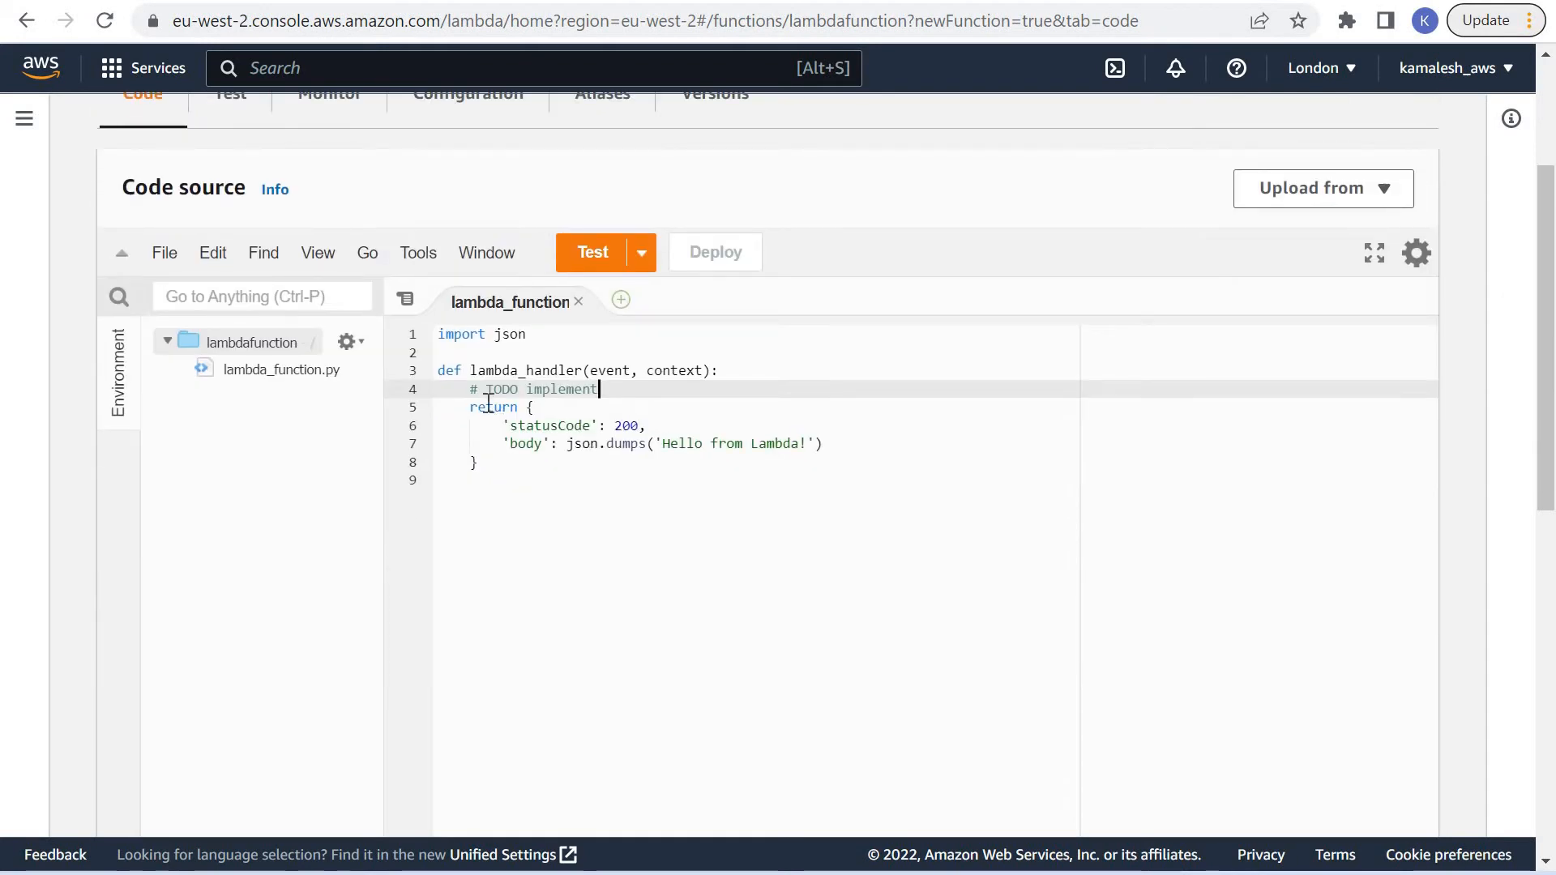
drag(478, 389, 894, 553)
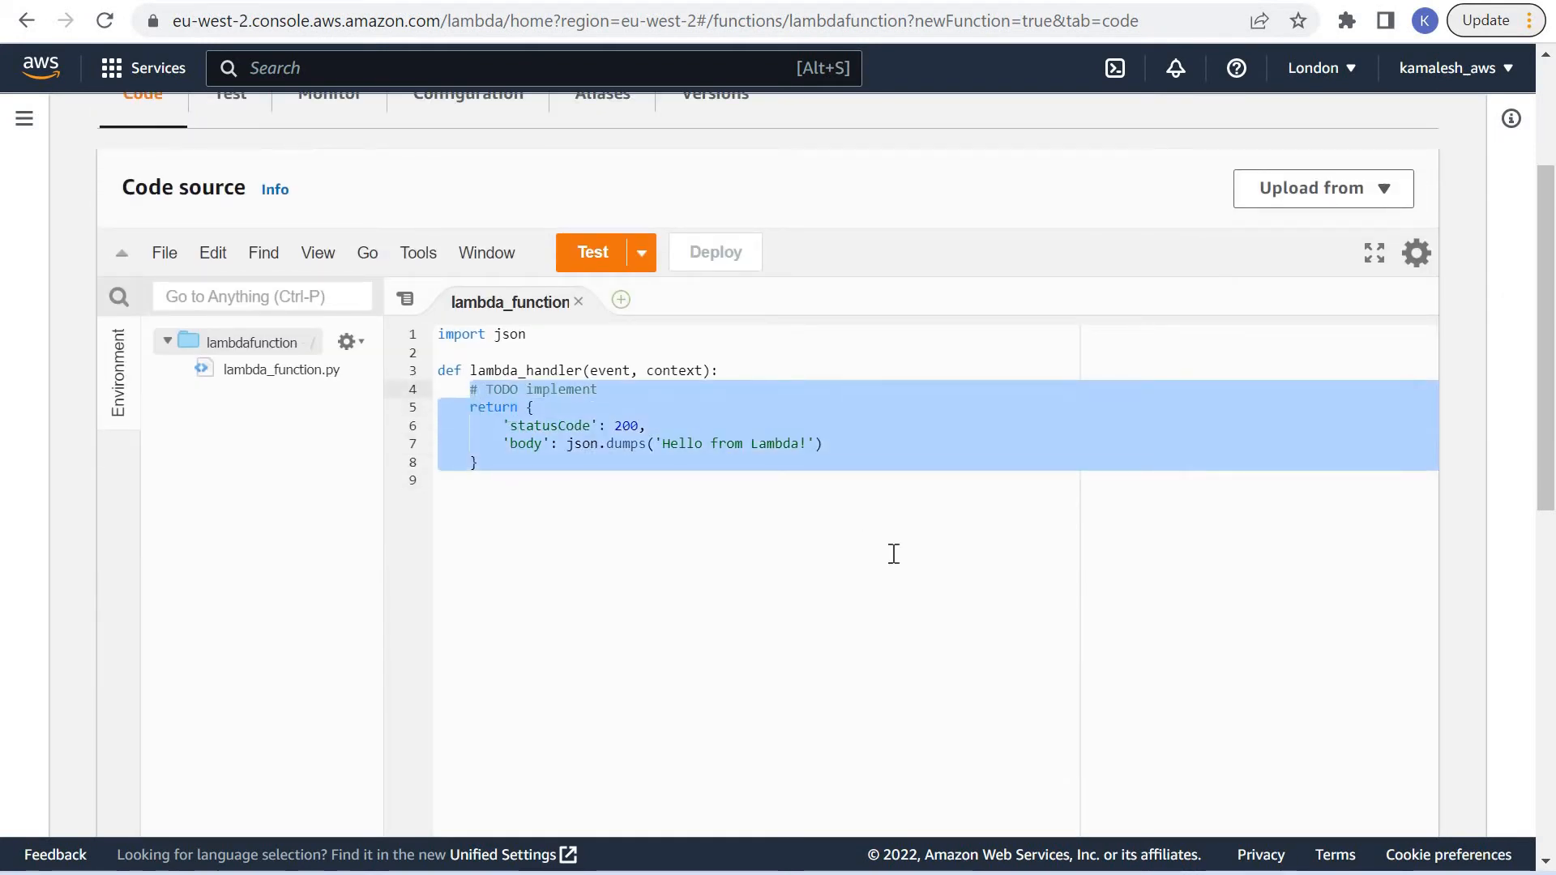
text(print(eve)
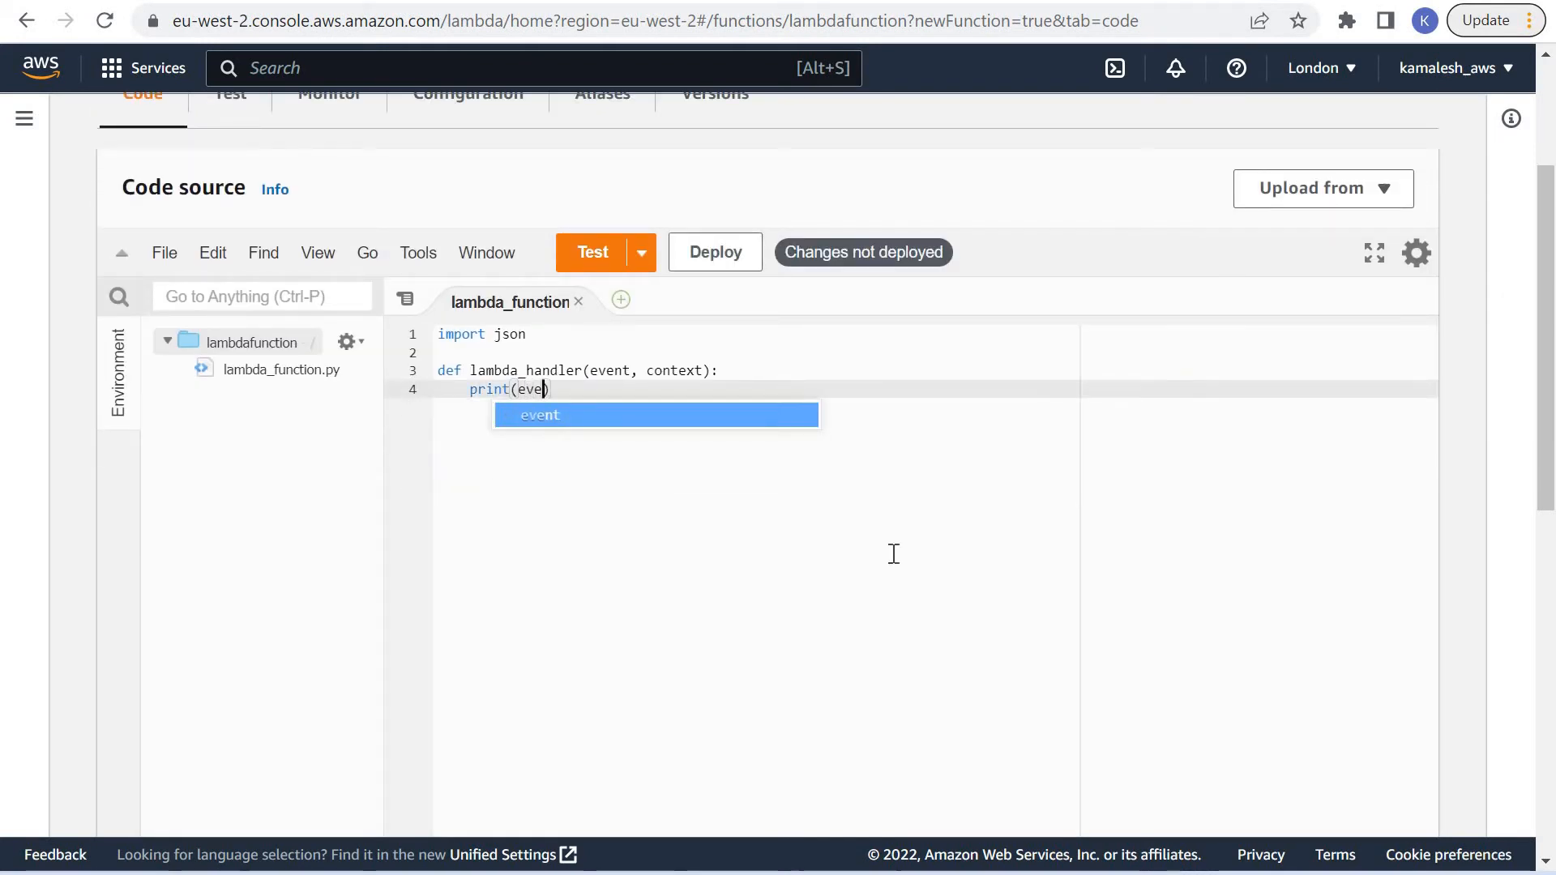
text(nt)
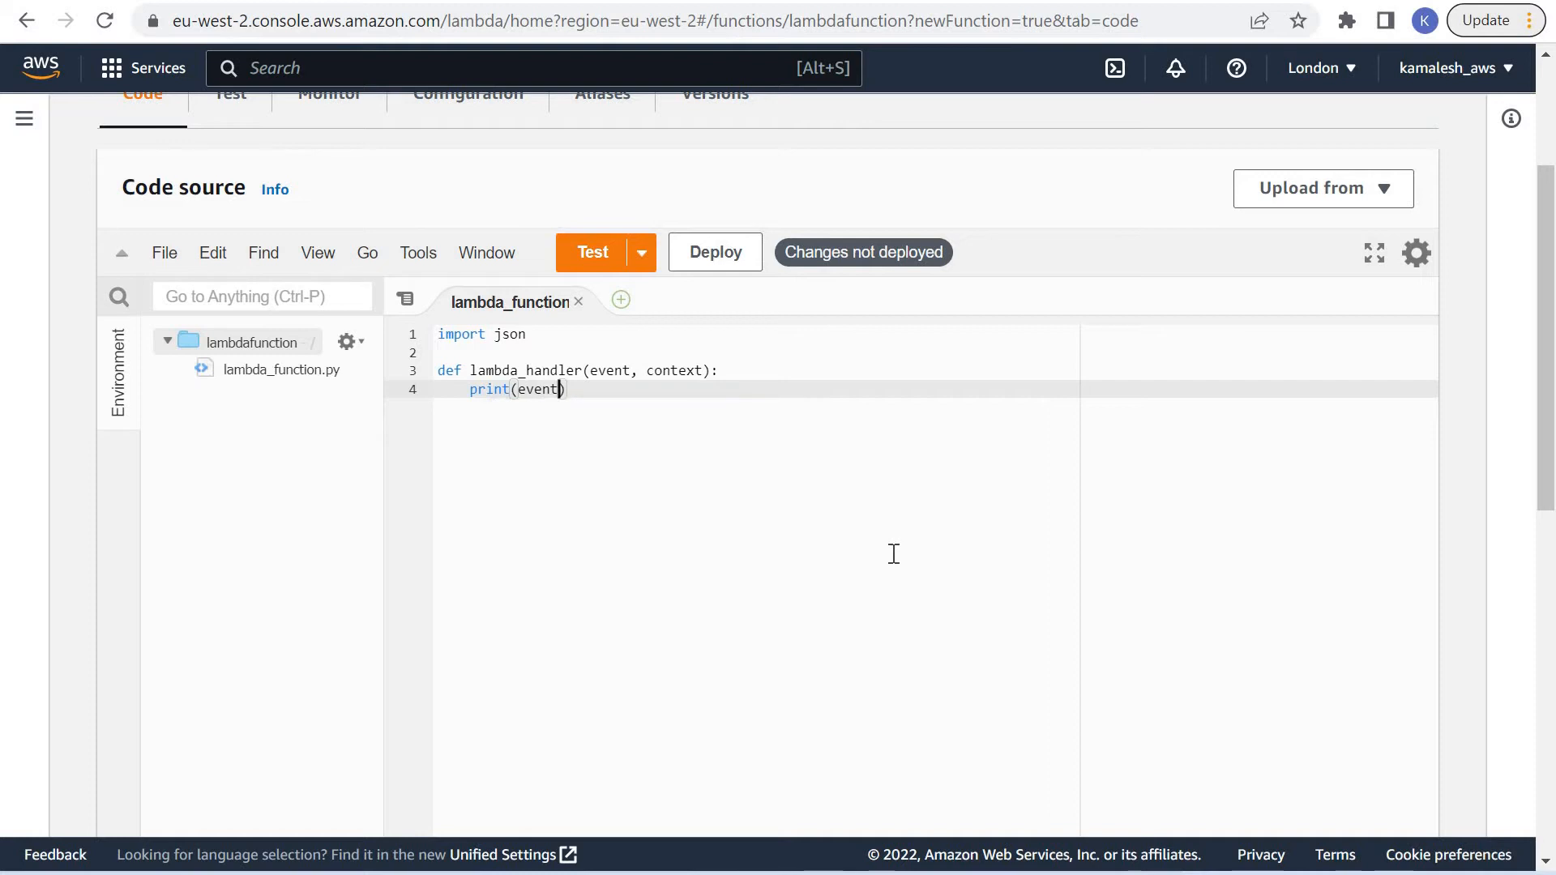
click(713, 254)
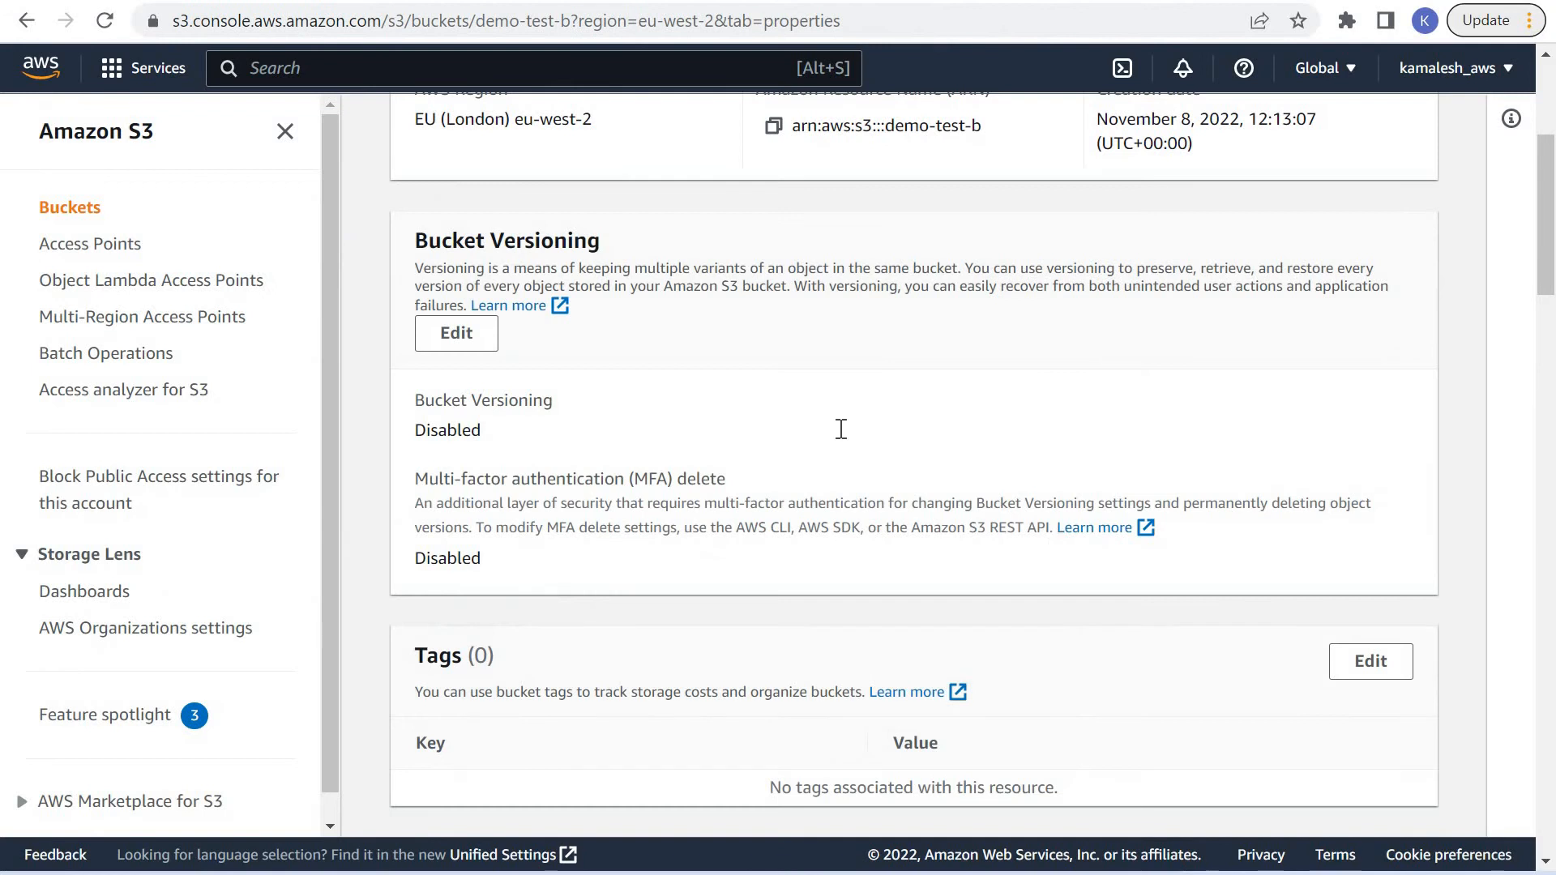
Return to the S3 console and open the objects list of the demo-test-b bucket.
scroll(841, 430, up, 5)
click(554, 138)
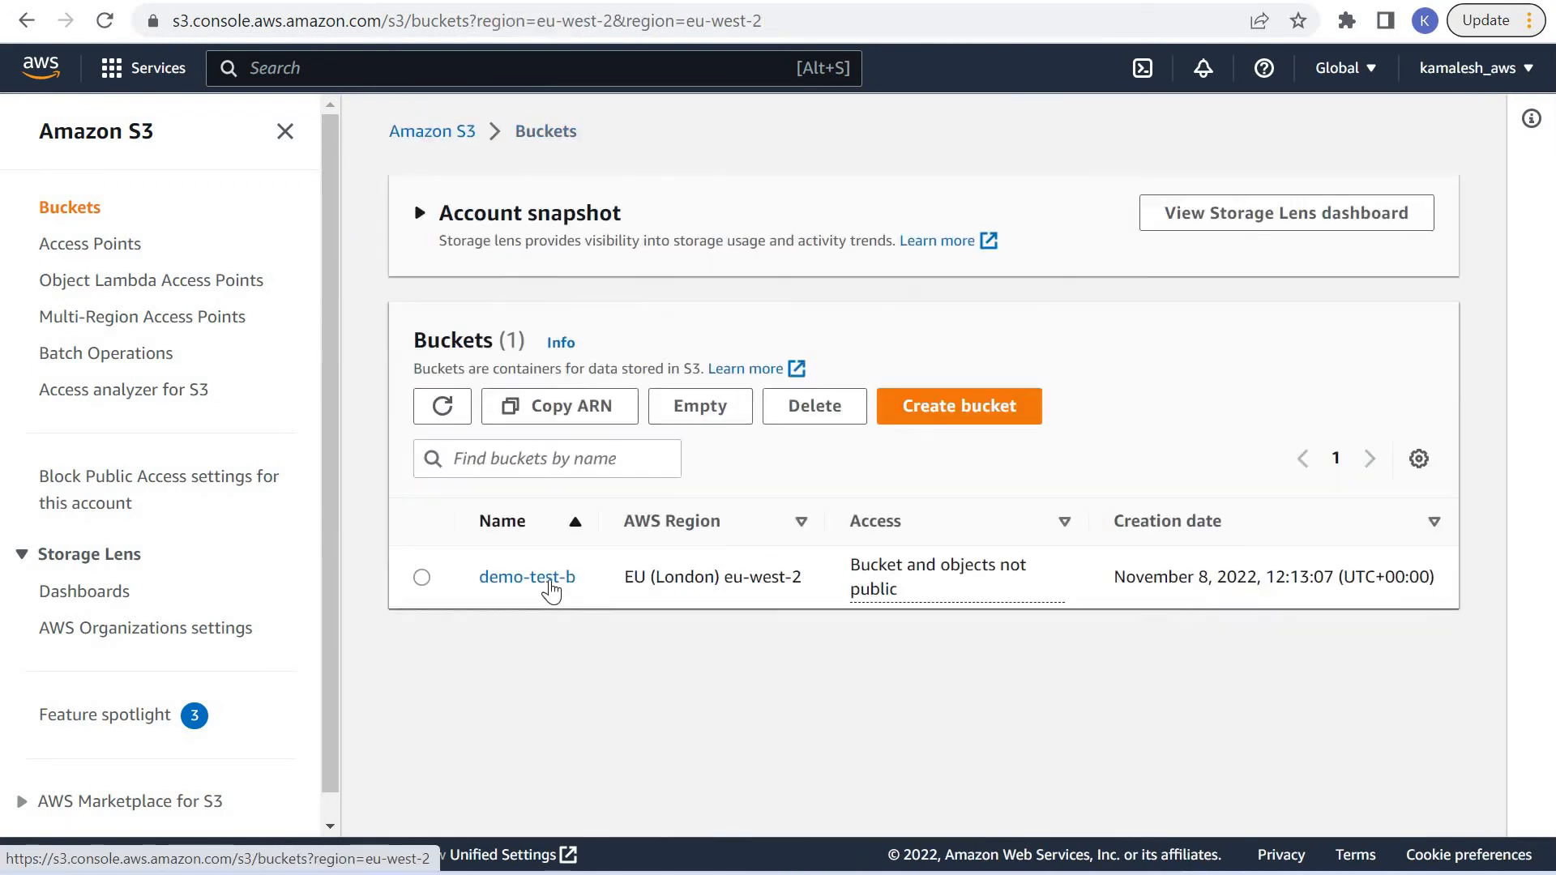
click(553, 577)
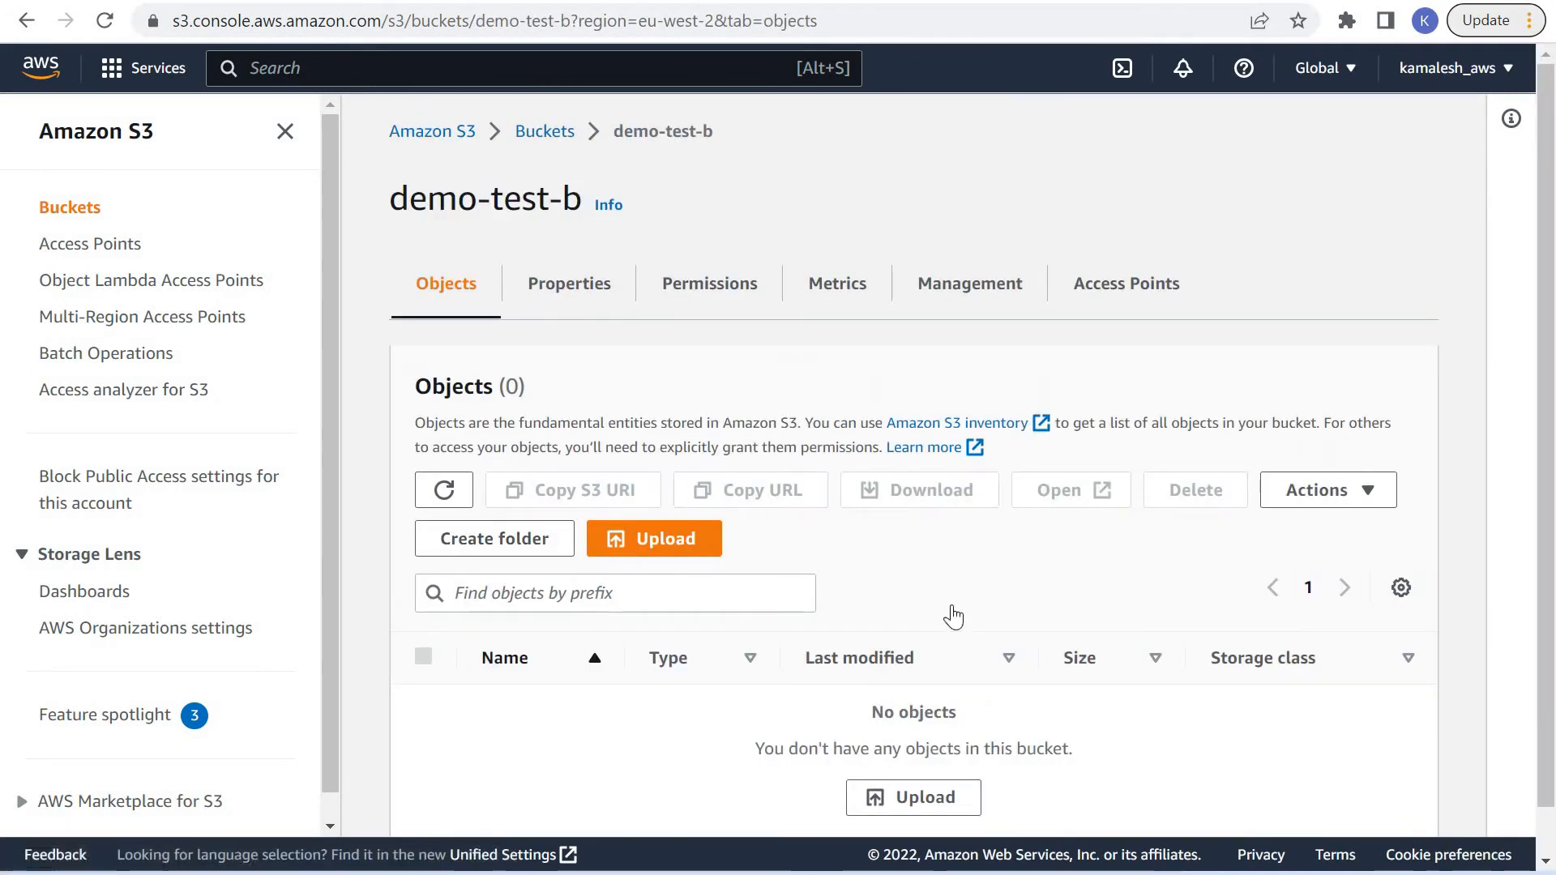
scroll(655, 307, down, 1)
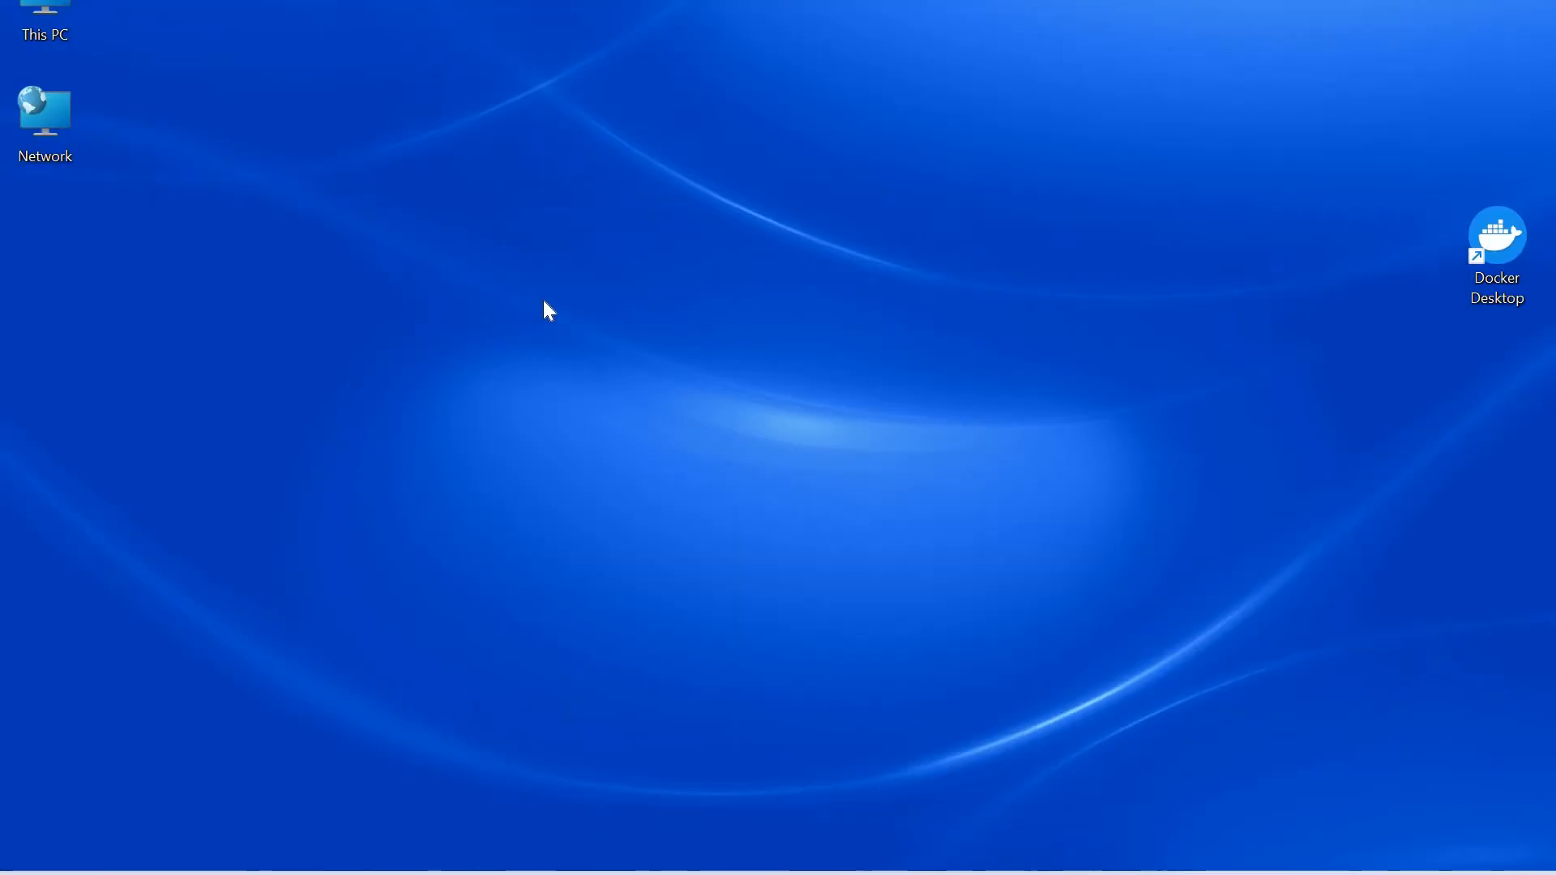
Create a new text document named testfile.txt on the Windows desktop and open it in Notepad.
right_click(675, 667)
click(803, 679)
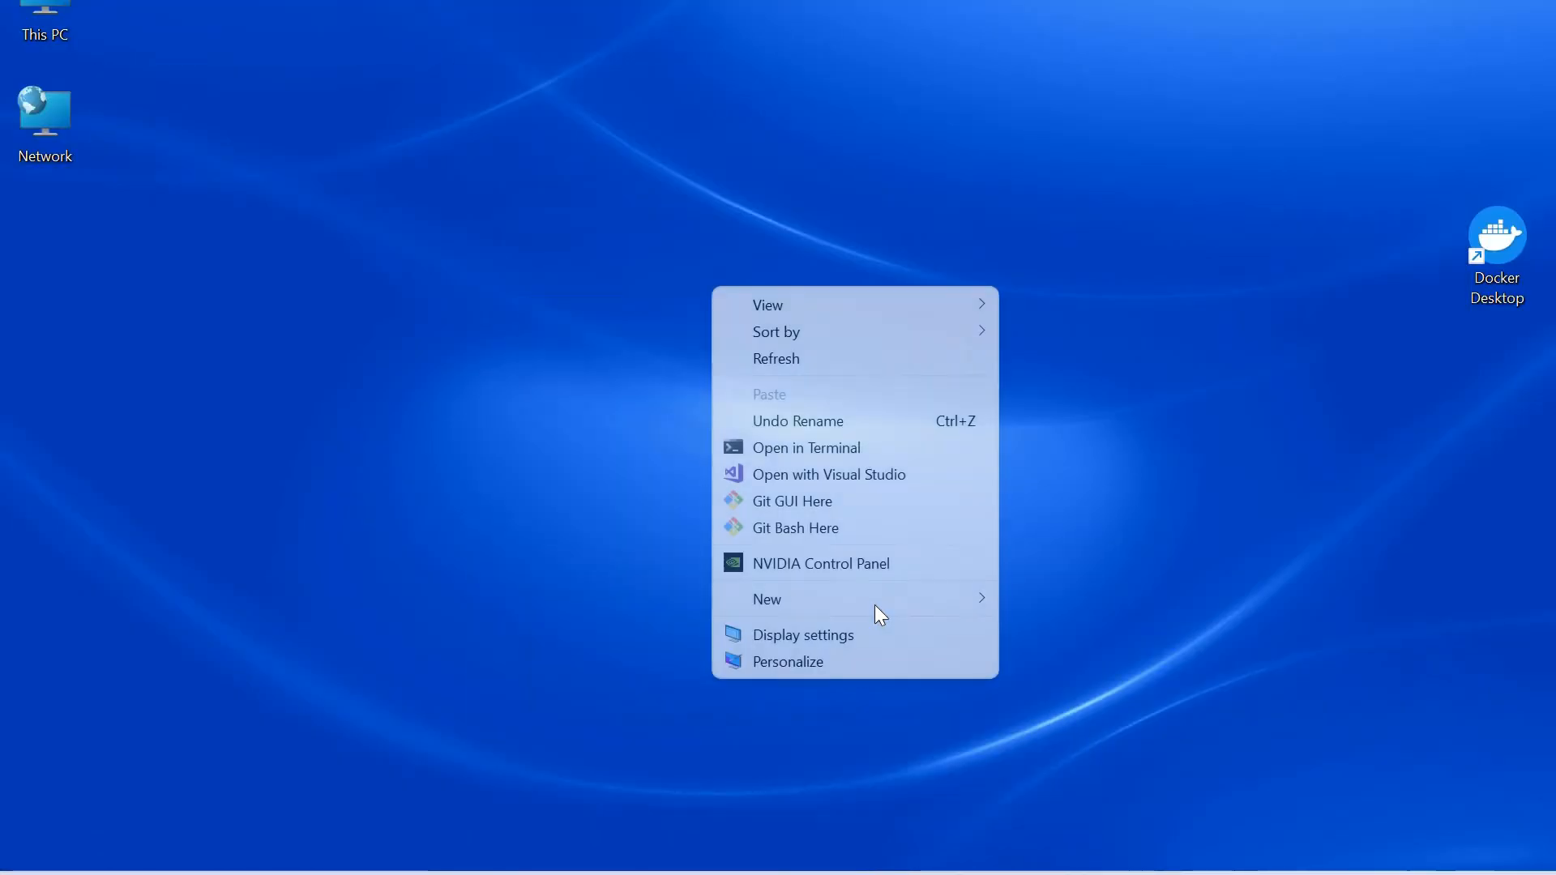
mouse_move(932, 599)
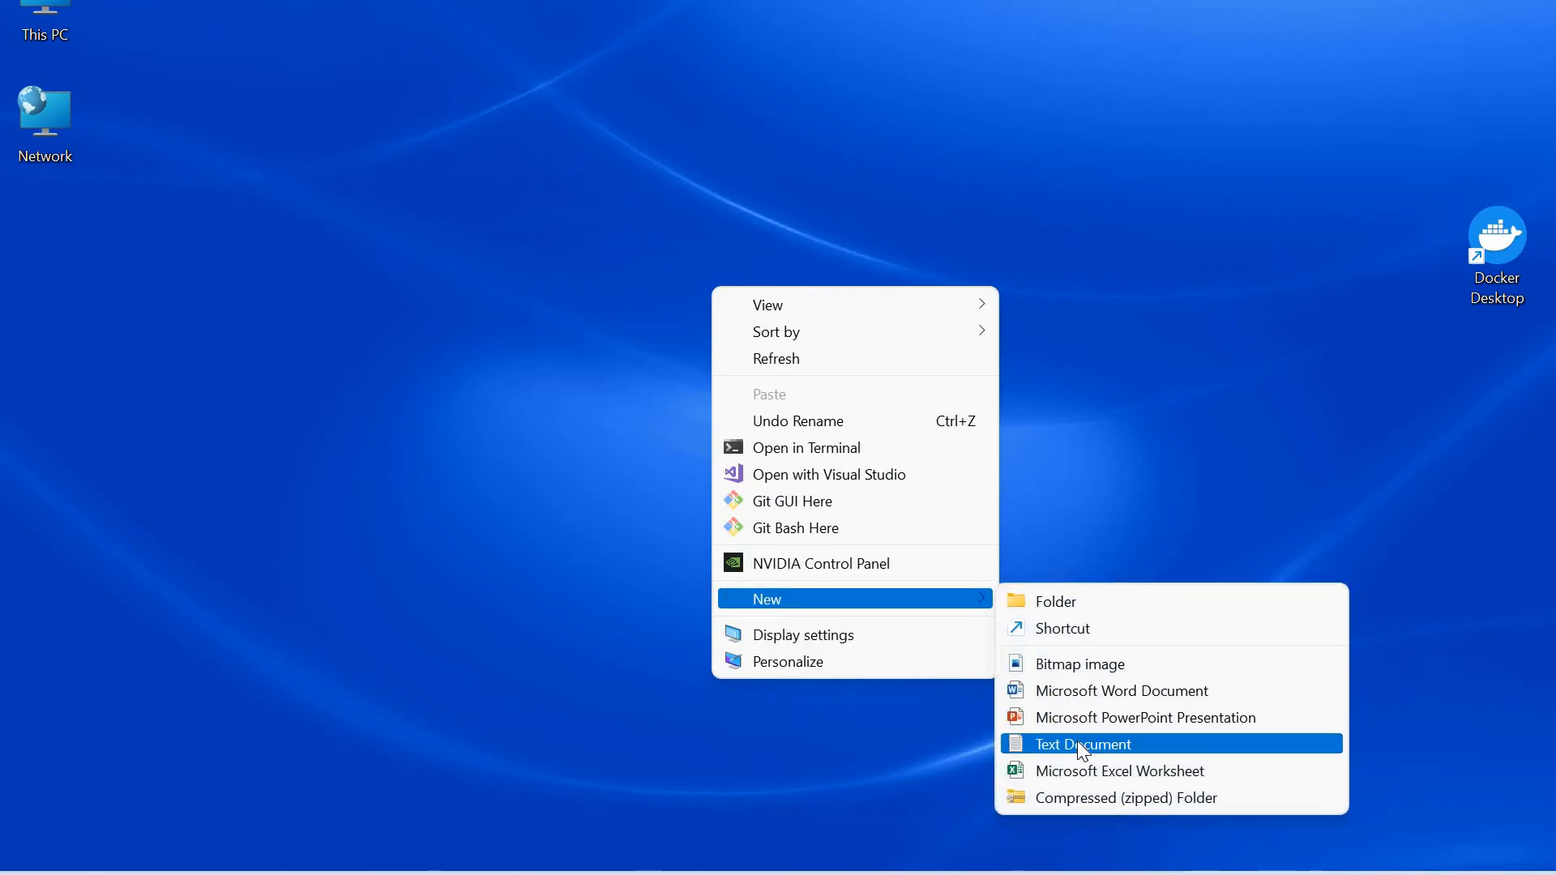
click(1077, 742)
text(testfile.txt)
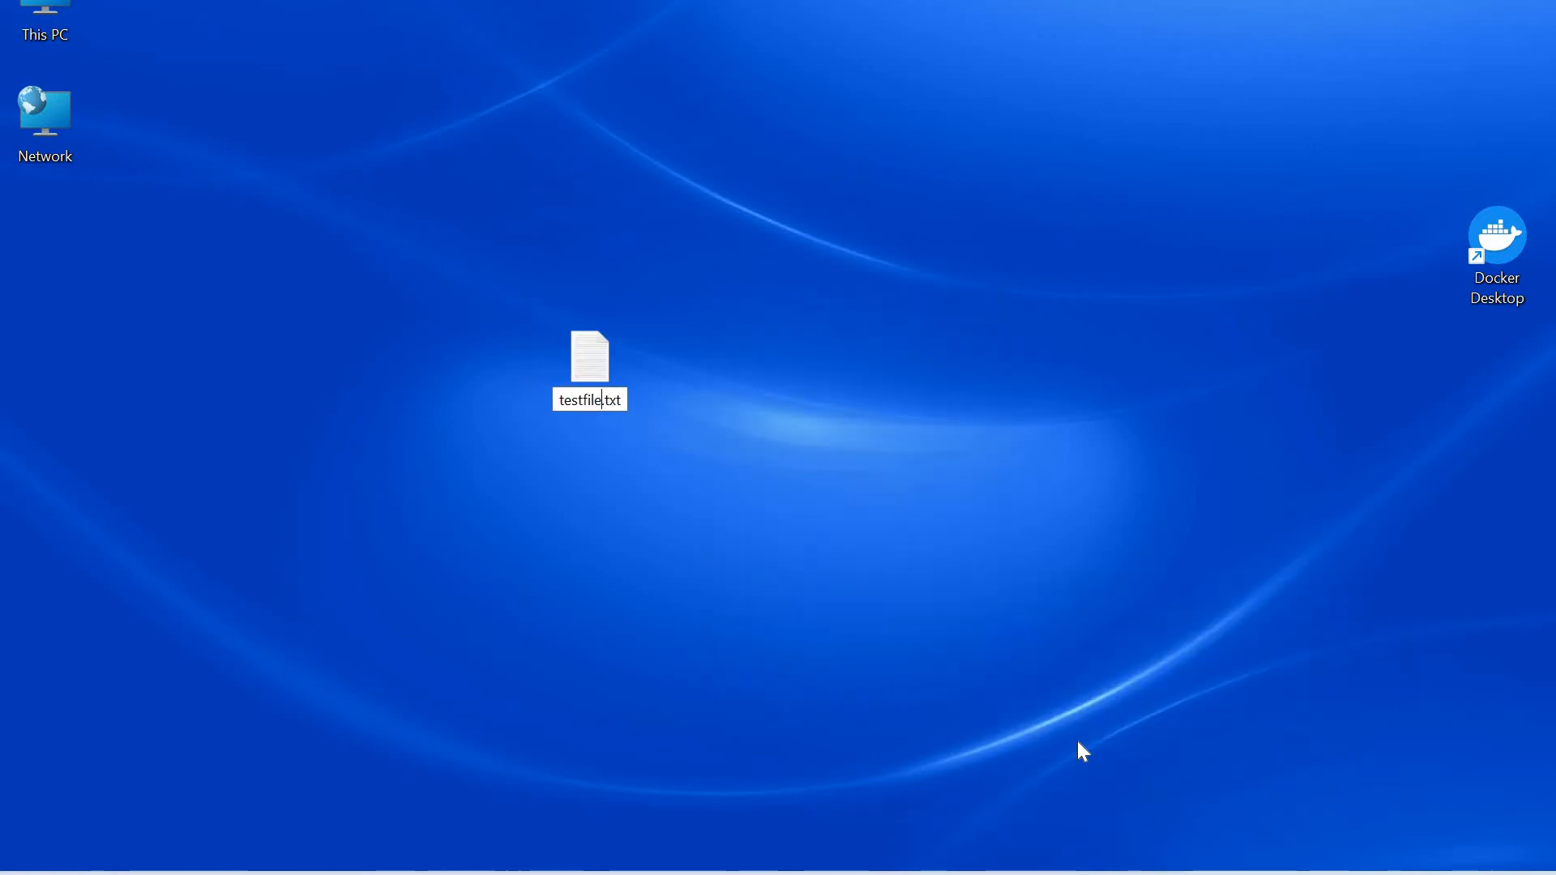
key(Return)
key(Return)
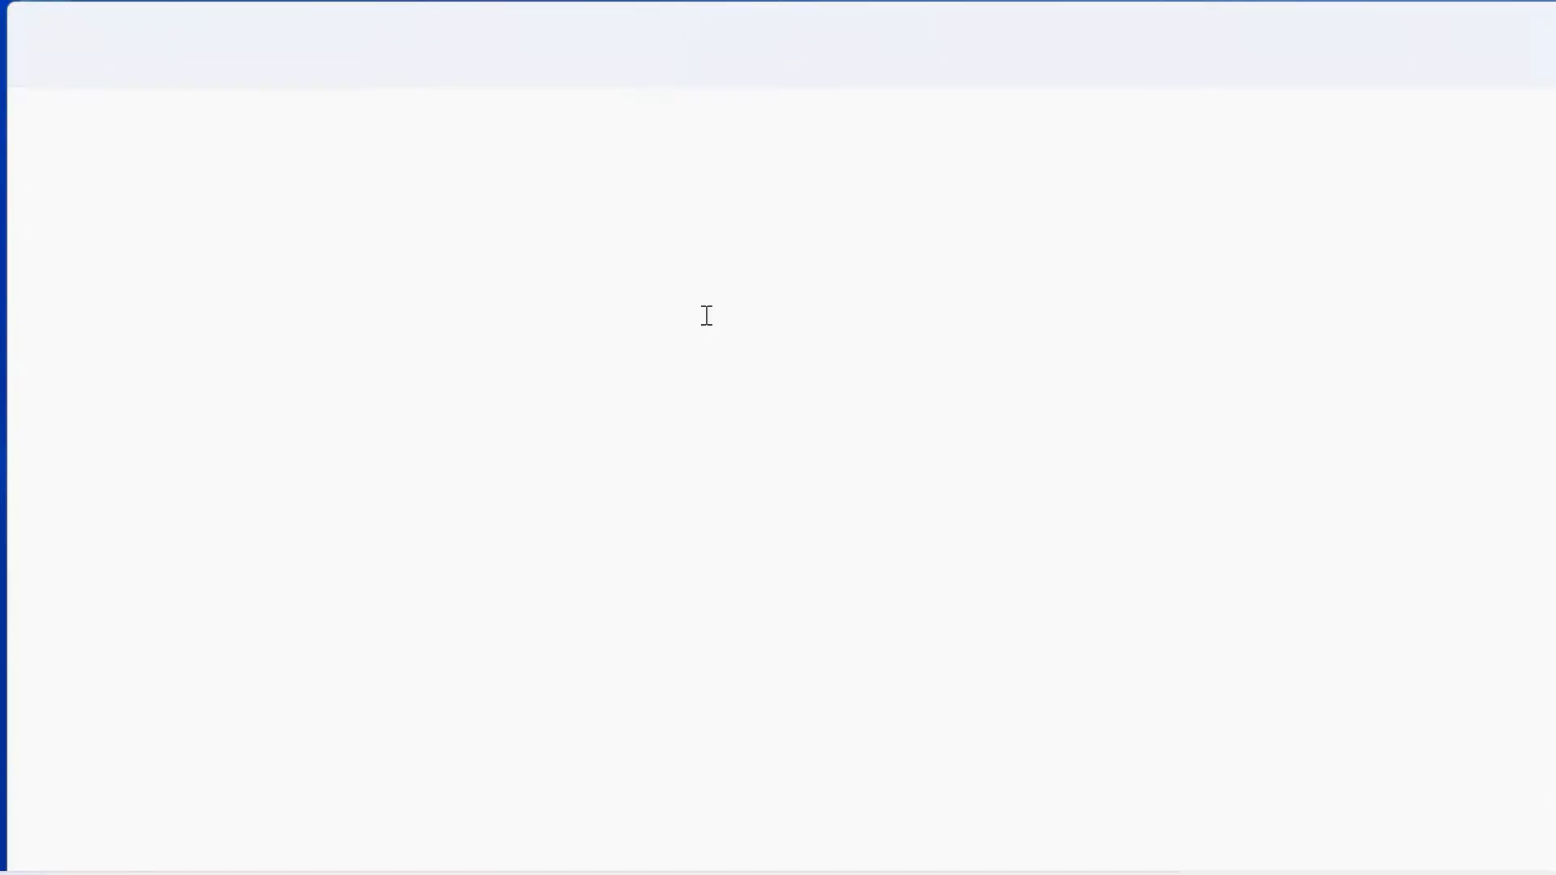
Write "this lambda is triggered by s3 upload." in testfile.txt and save the file.
text(this is triggered by s3 upload.)
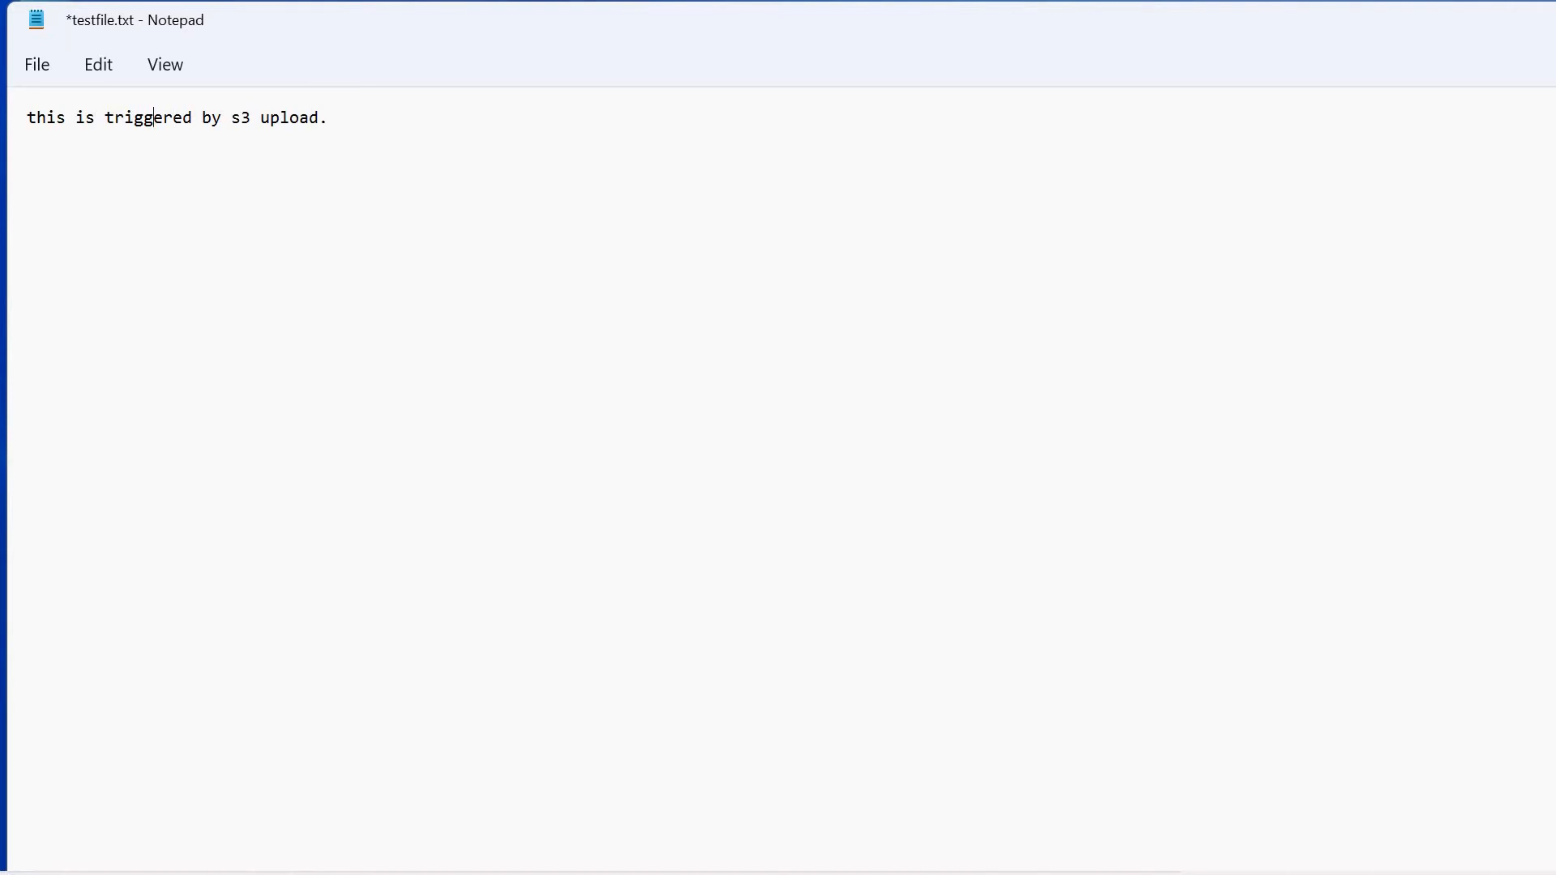
text(lambda)
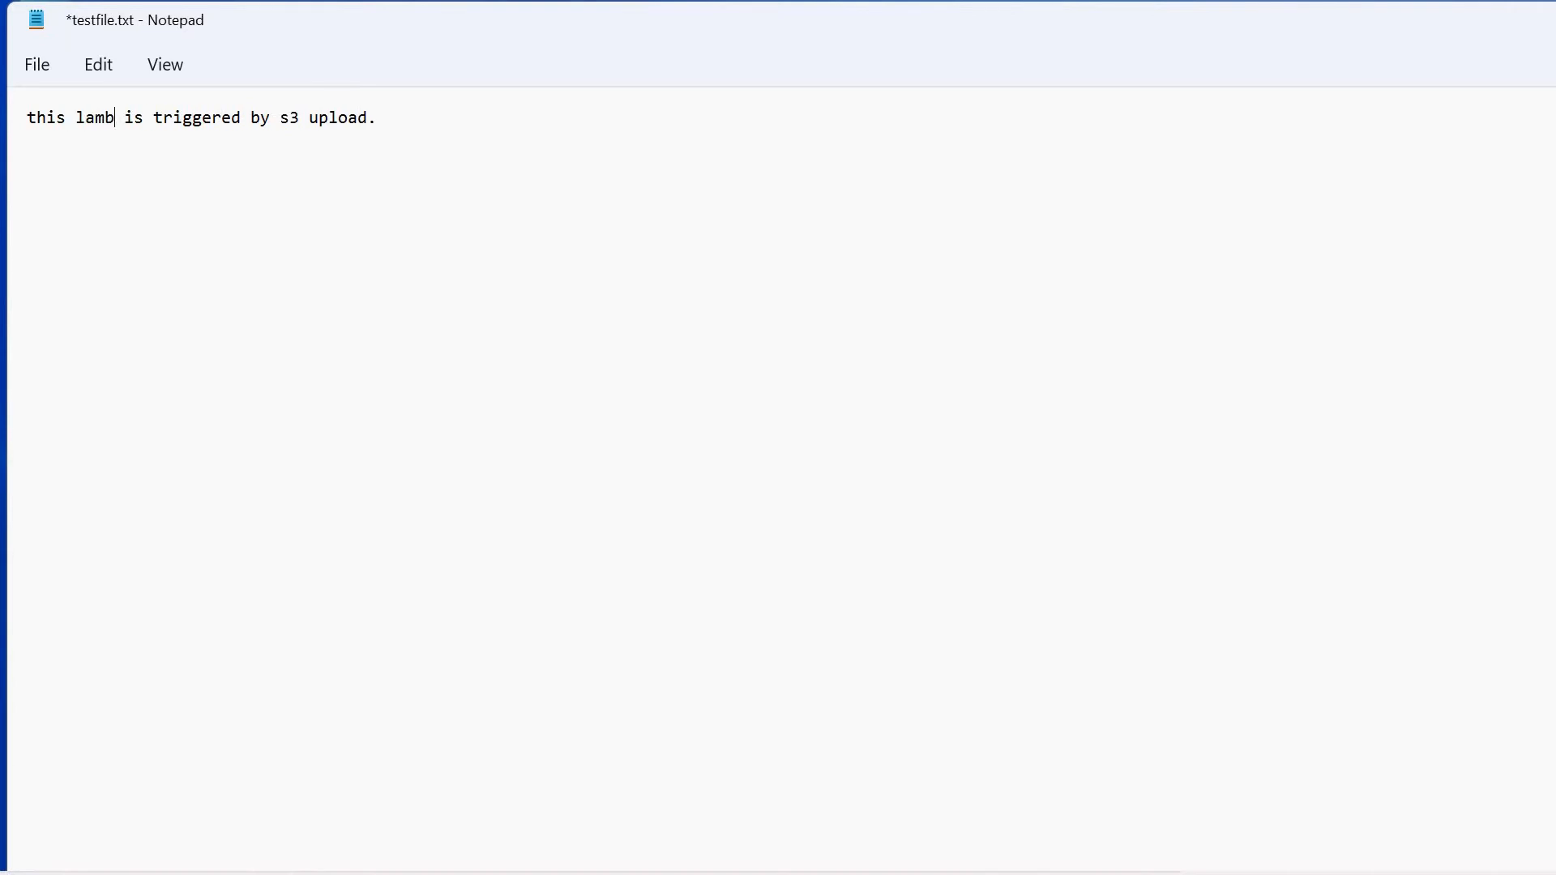
key(ctrl+s)
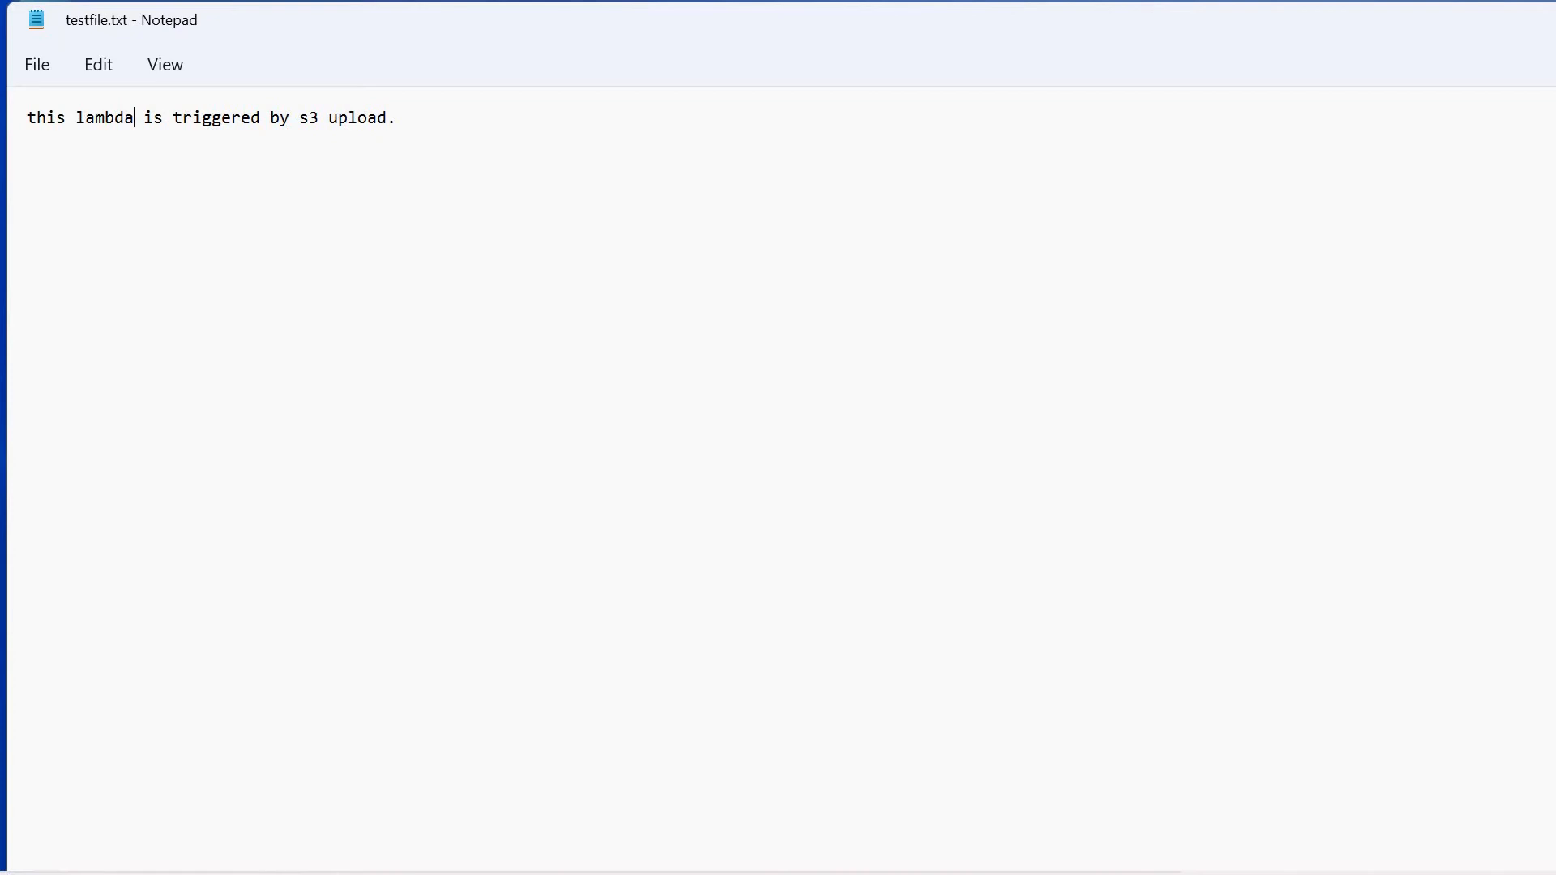
Upload testfile.txt from the desktop to the demo-test-b bucket and close the upload status page.
click(908, 874)
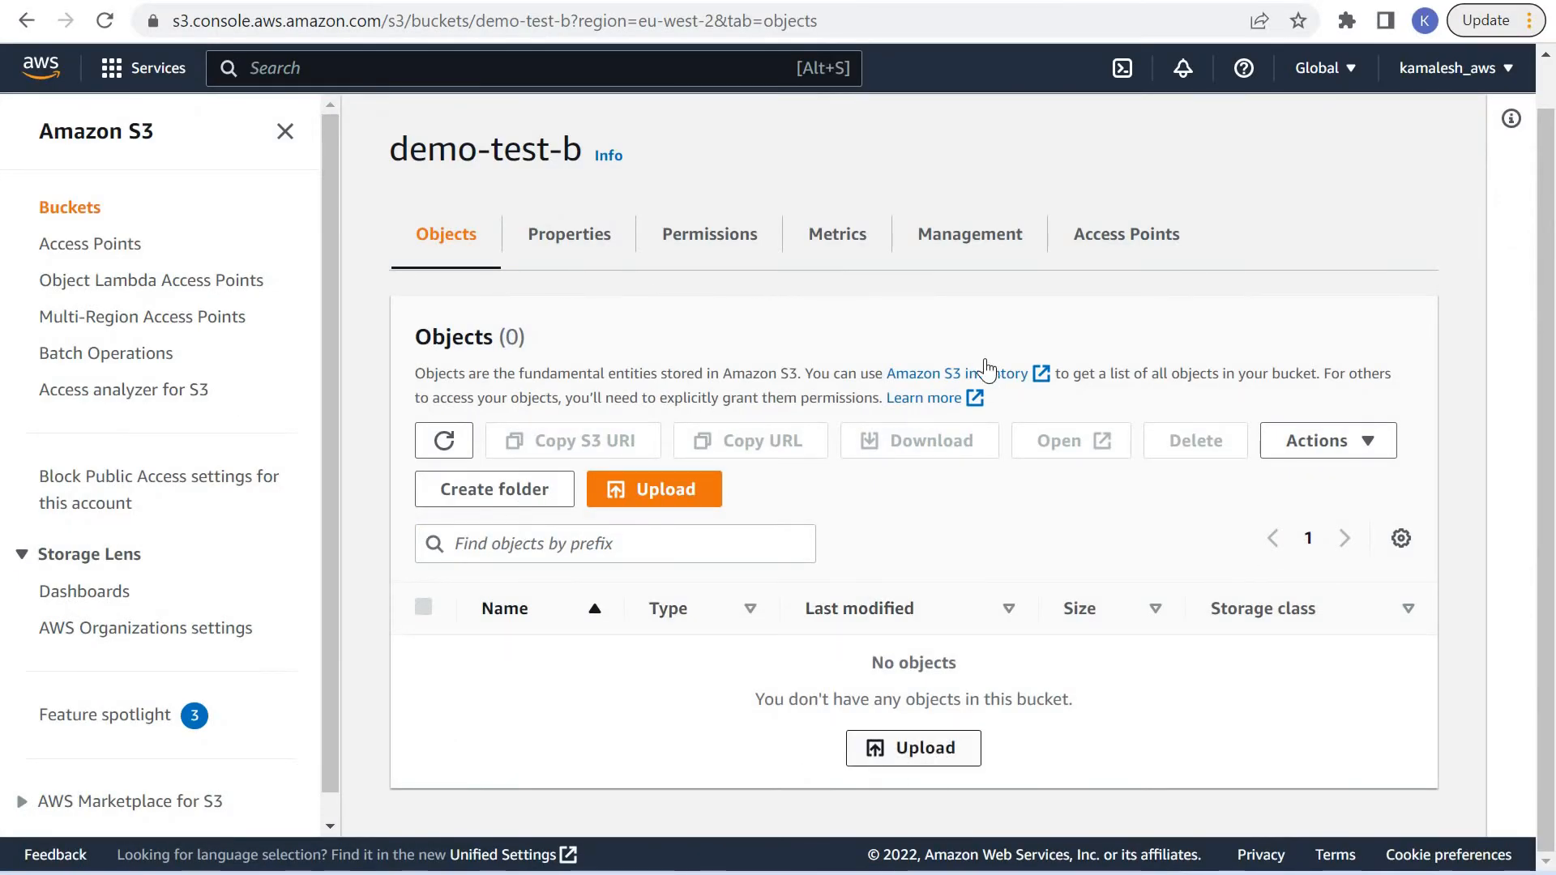
click(913, 747)
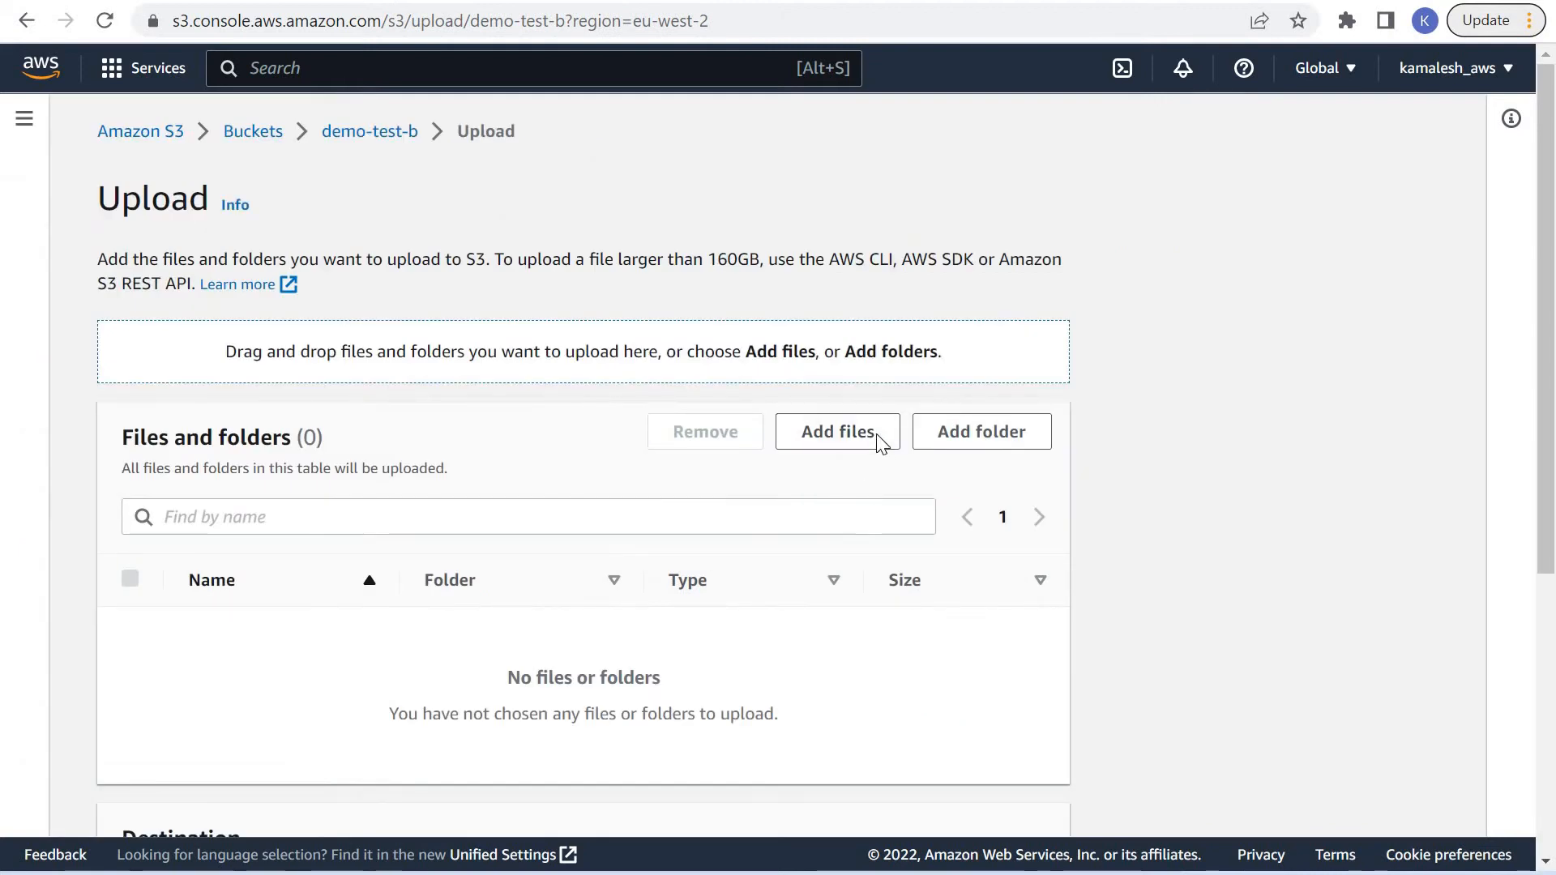
click(880, 437)
scroll(445, 334, down, 2)
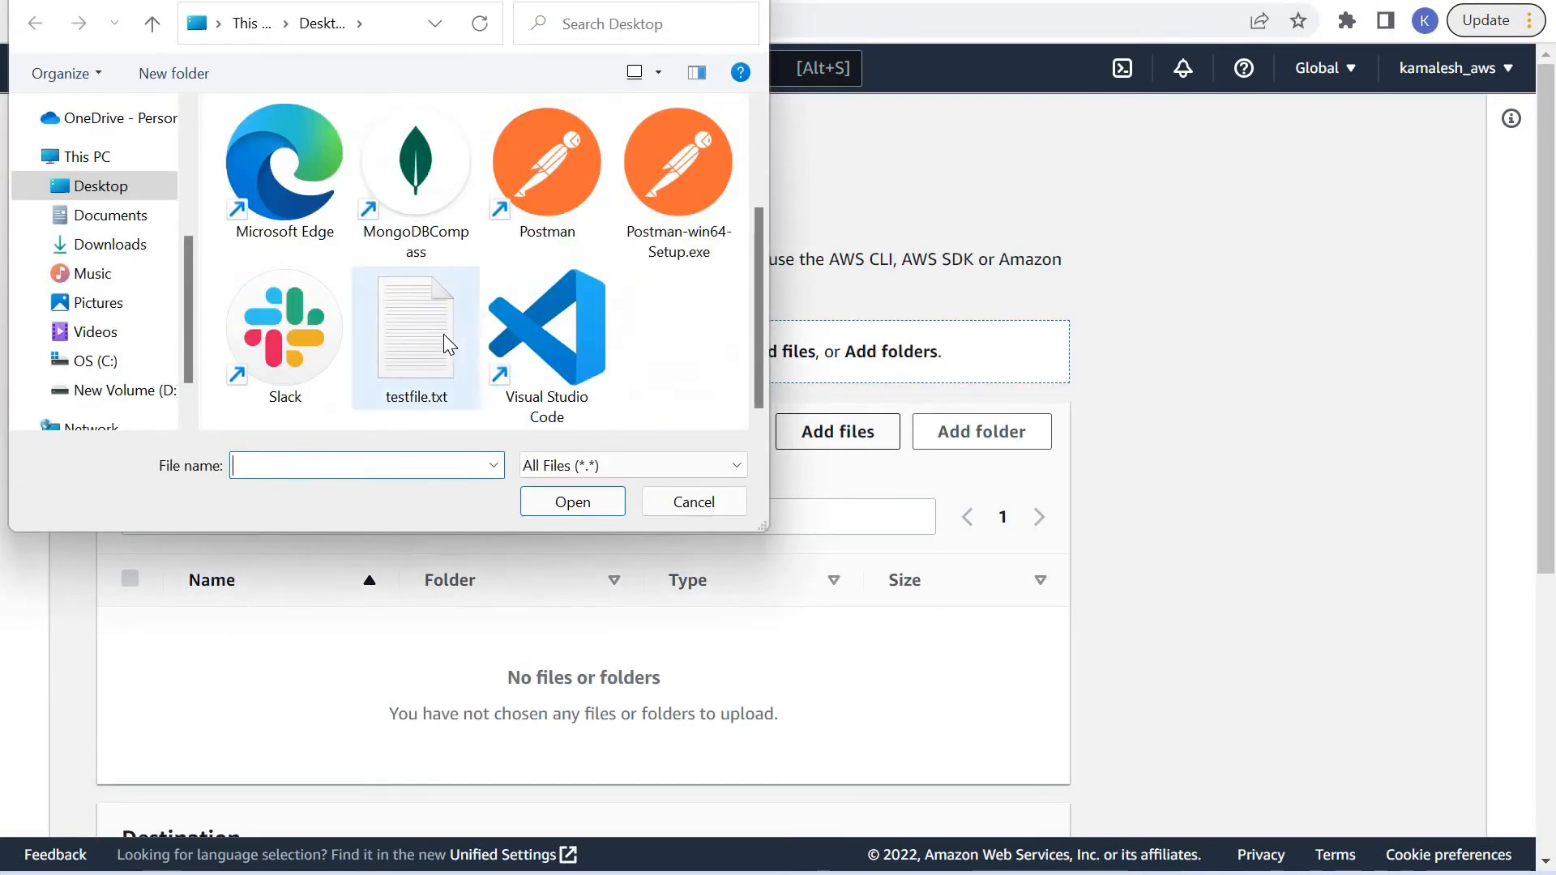
double_click(444, 334)
scroll(1032, 630, down, 4)
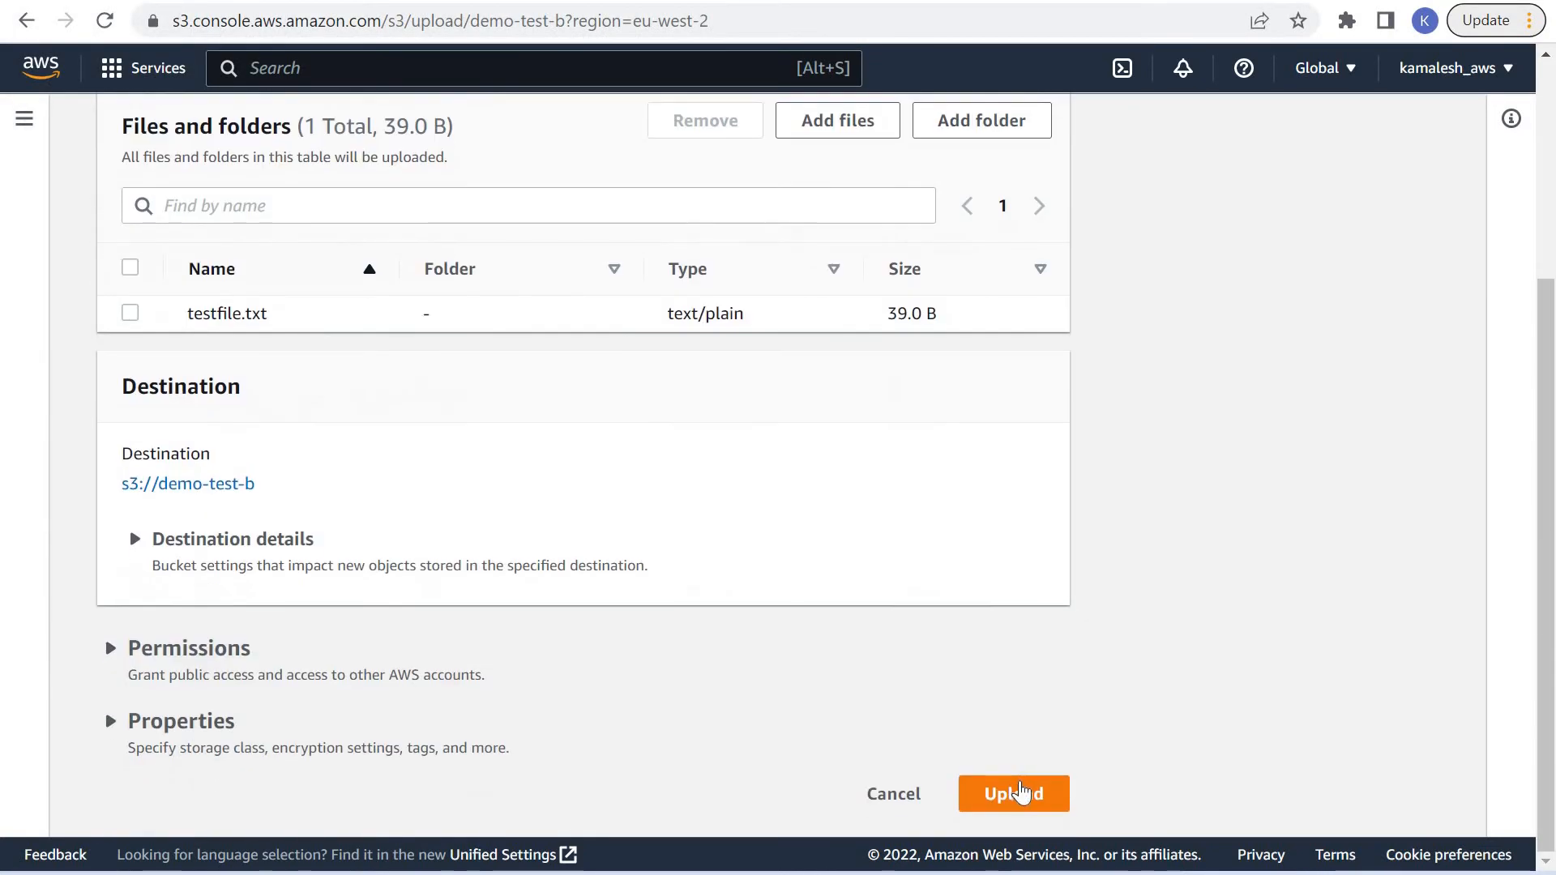
click(1014, 795)
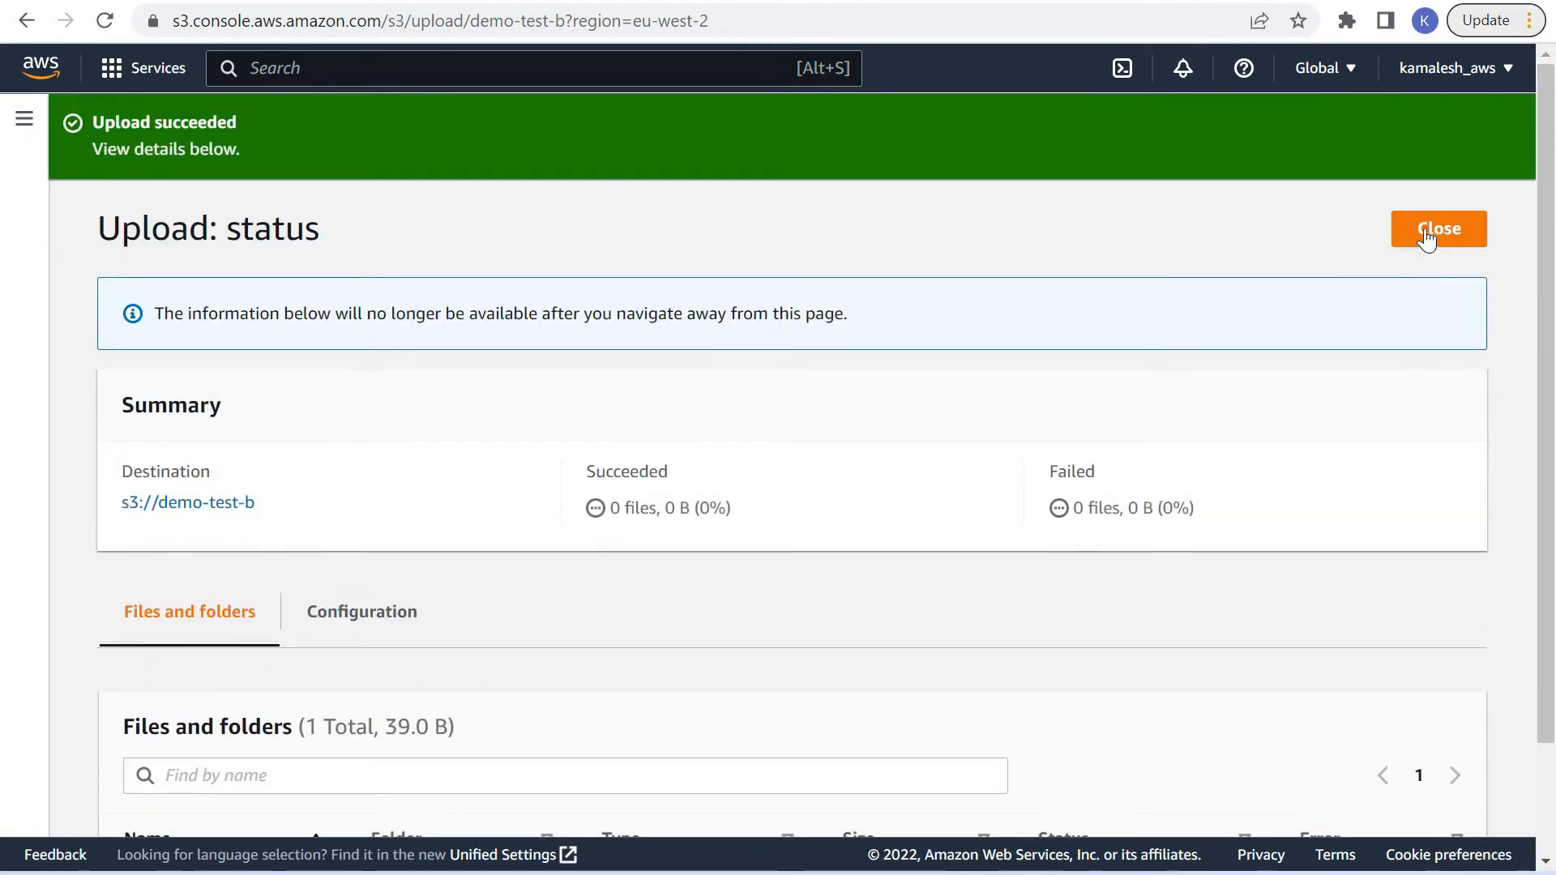
click(1429, 232)
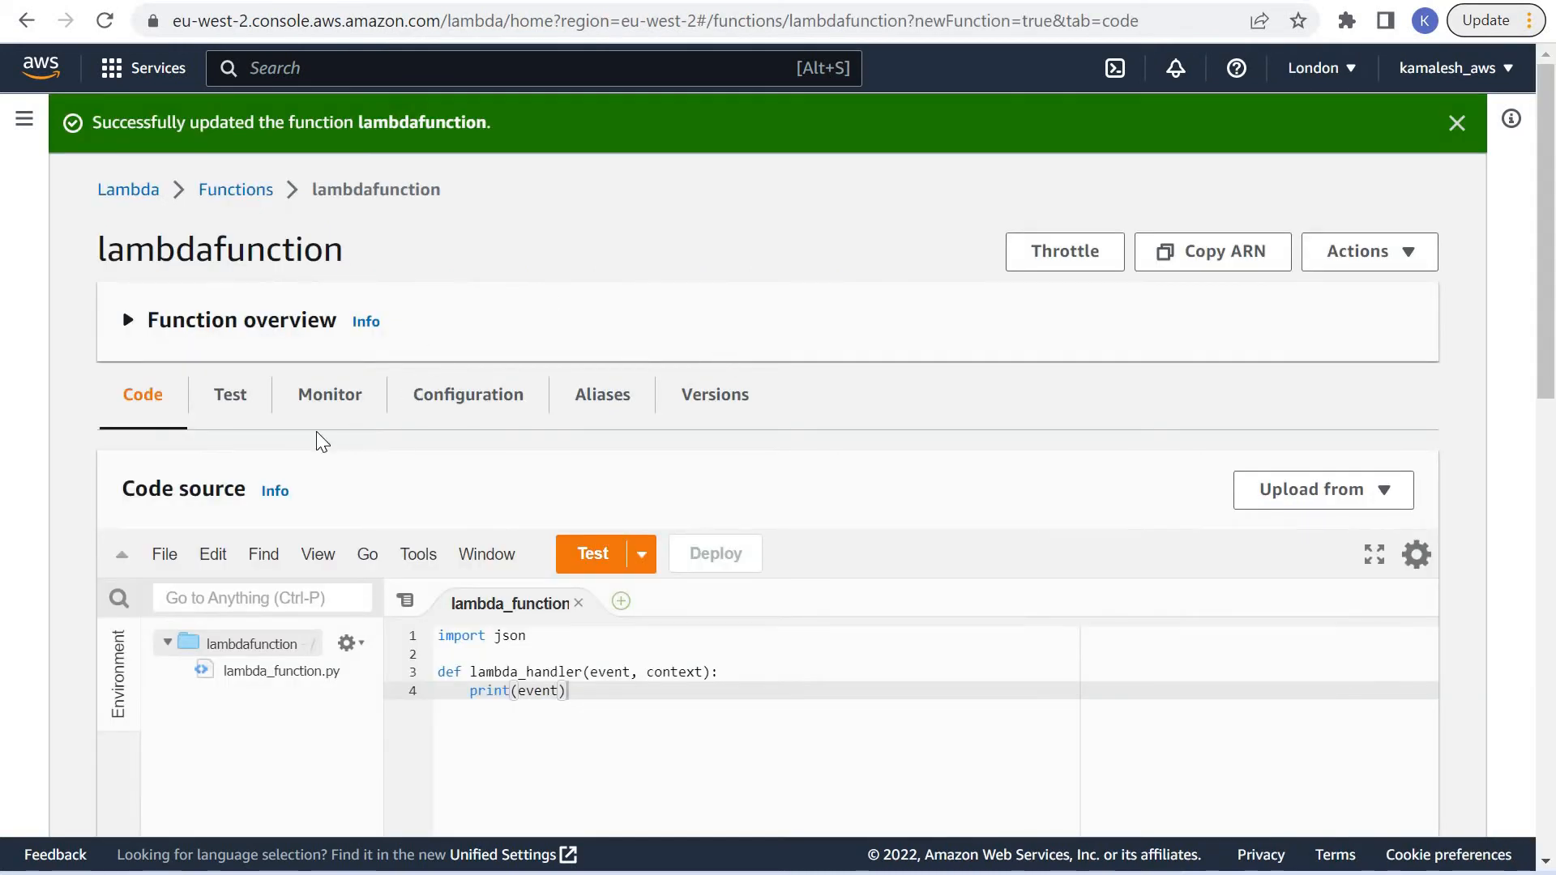
Switch to the Lambda console and examine lambdafunction's CloudWatch metrics for invocations, refreshing the charts once.
click(296, 394)
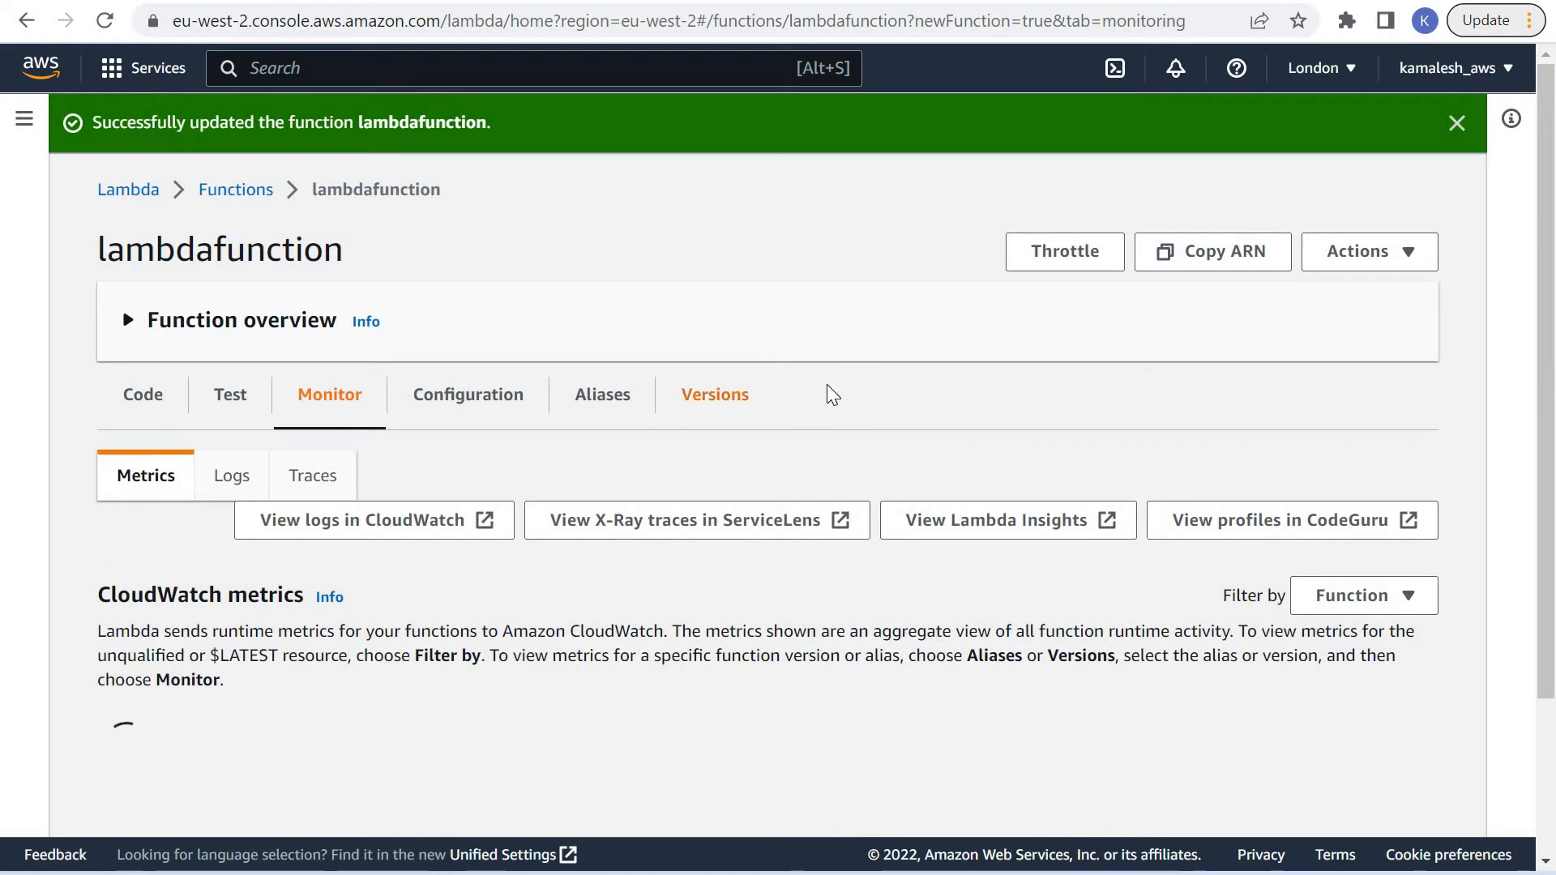
scroll(761, 412, down, 1)
scroll(761, 412, down, 4)
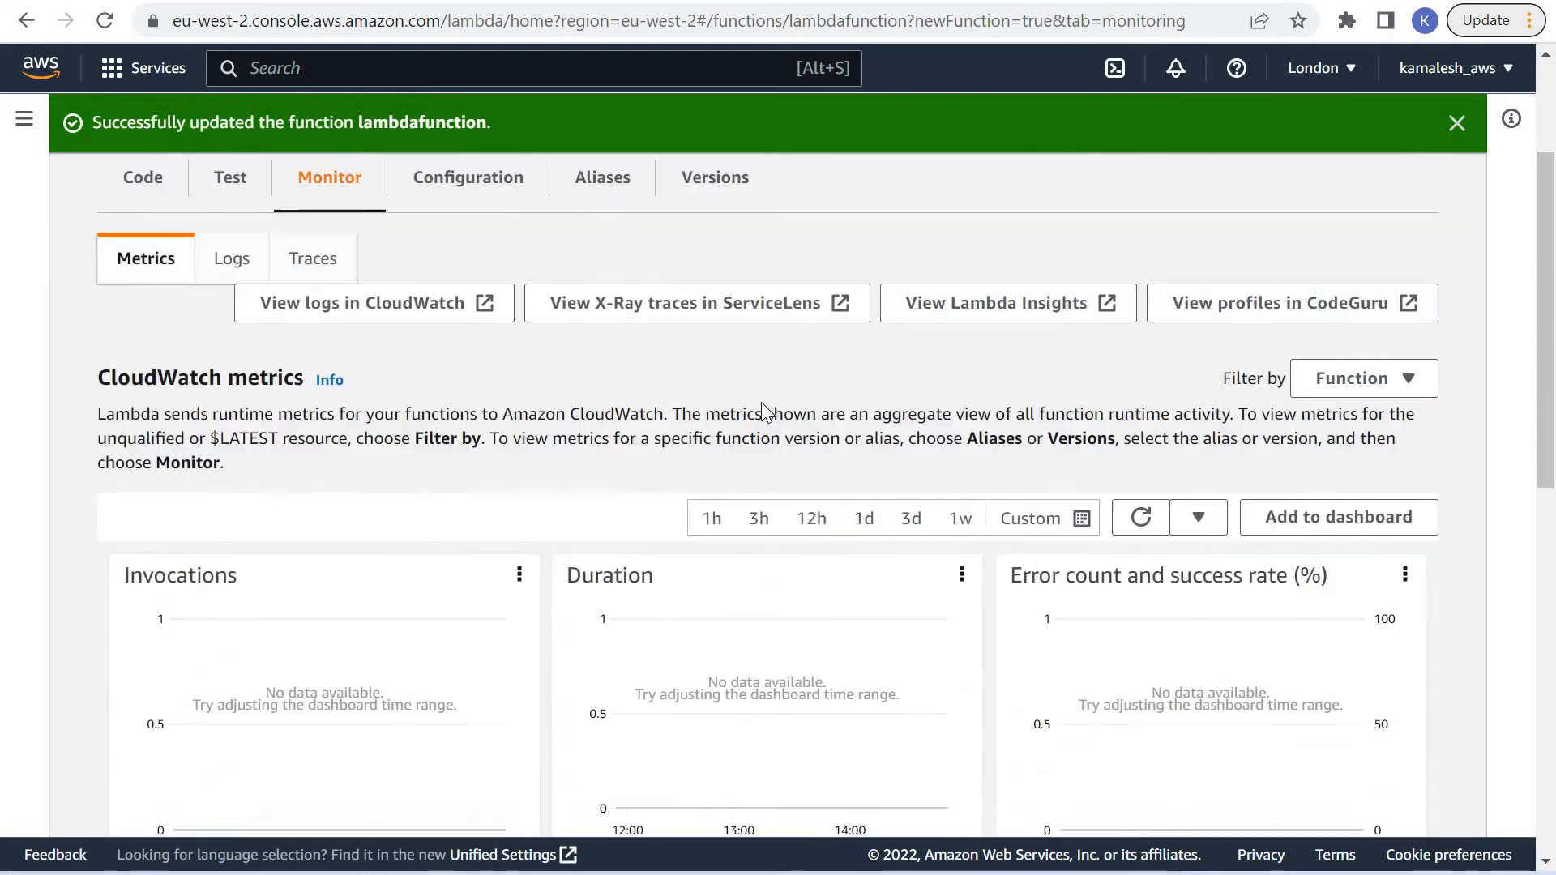
scroll(1123, 511, up, 1)
scroll(1122, 511, up, 1)
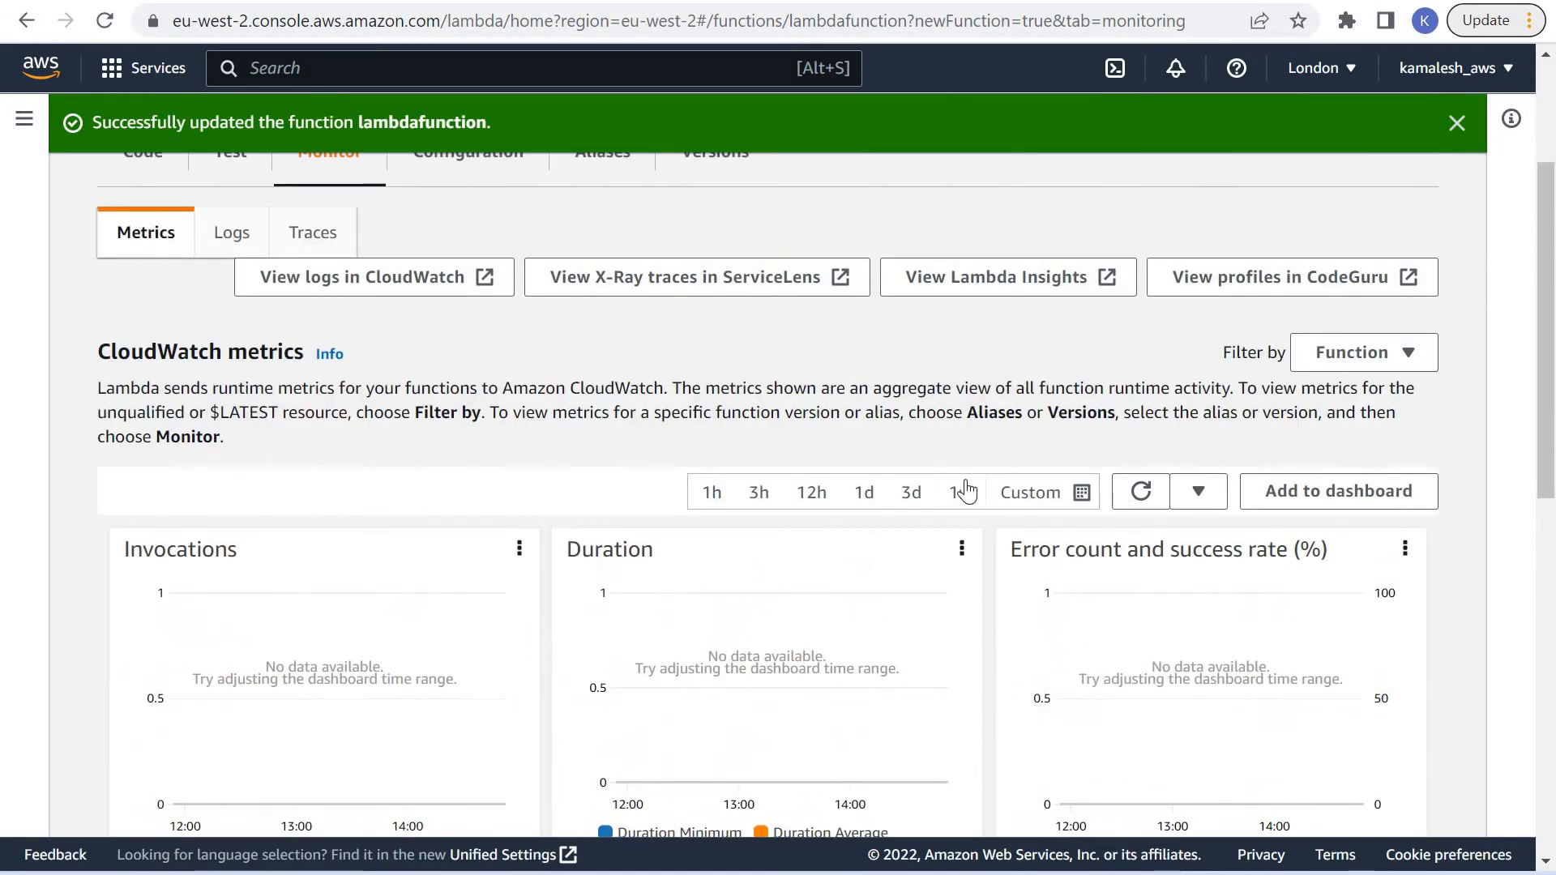
scroll(377, 478, down, 1)
scroll(377, 478, down, 3)
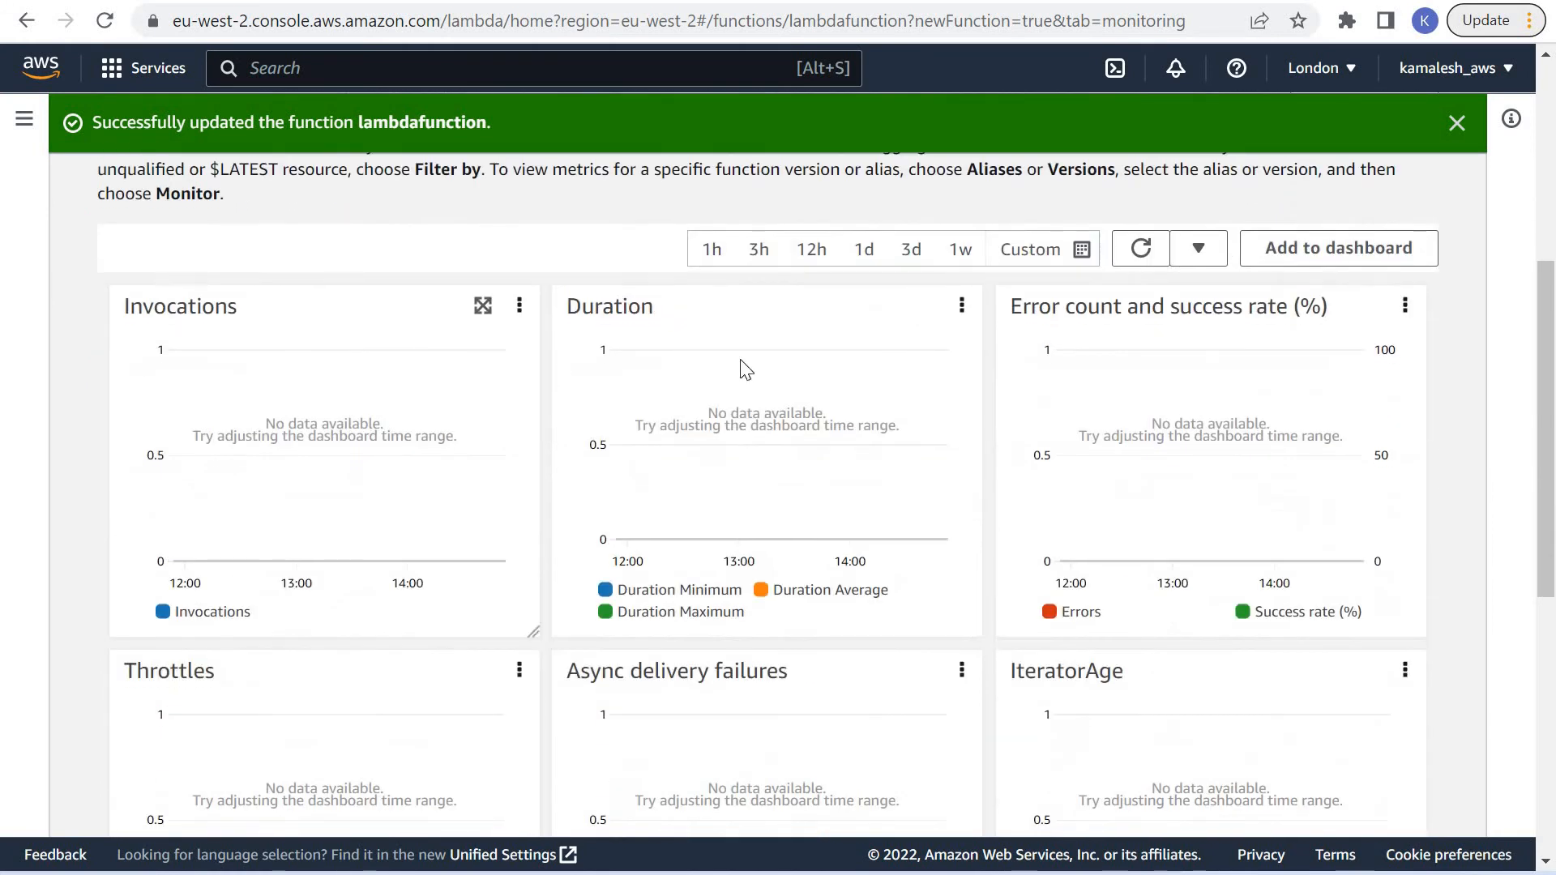
click(1139, 249)
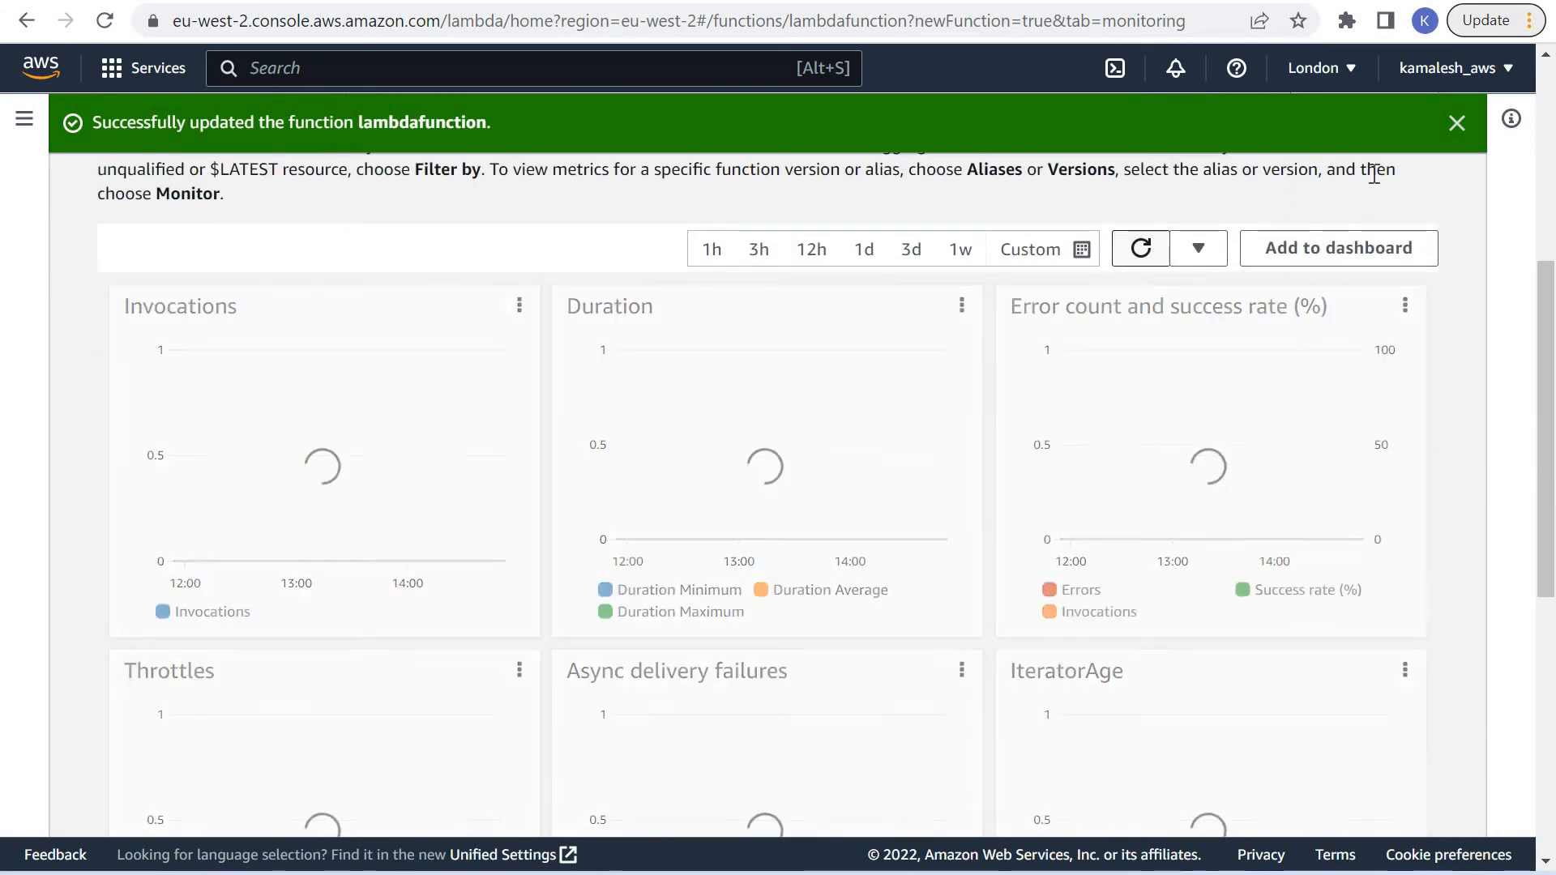
scroll(577, 333, up, 5)
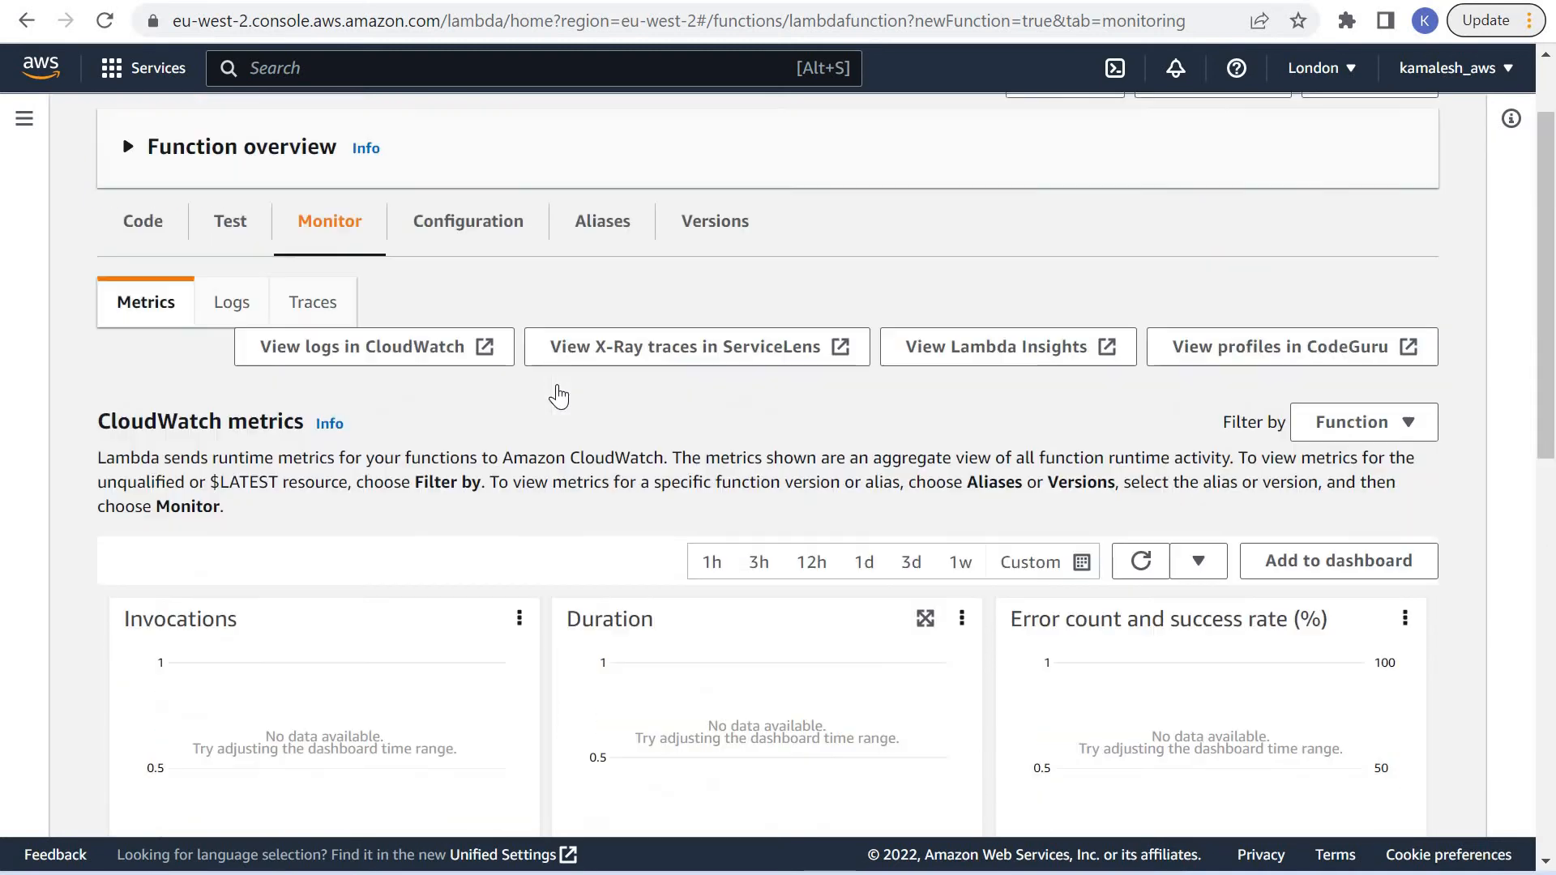
scroll(400, 492, down, 5)
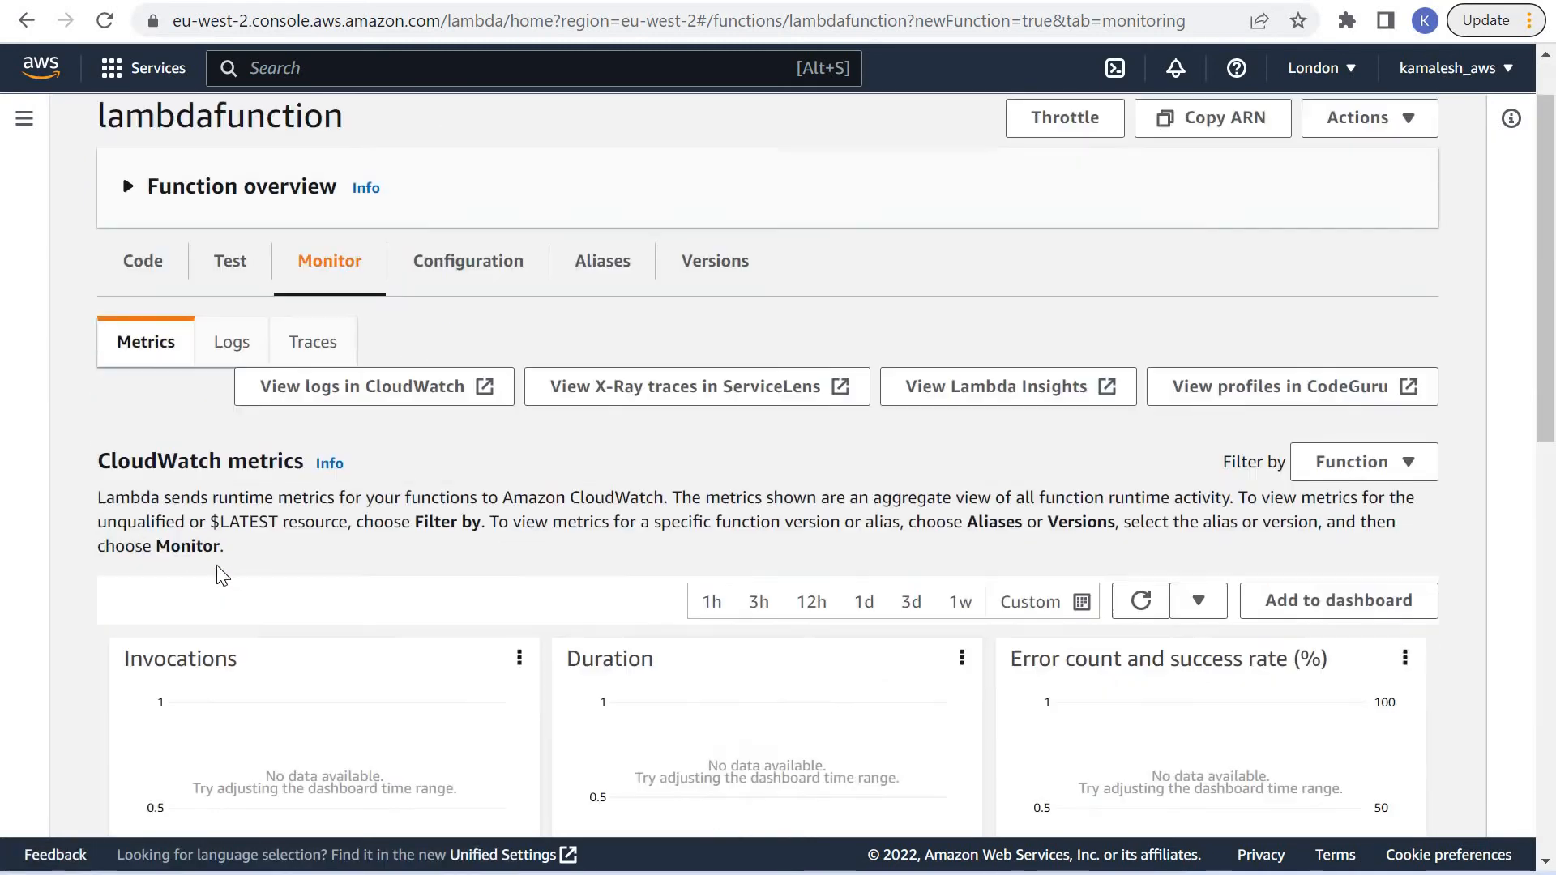
scroll(900, 390, up, 5)
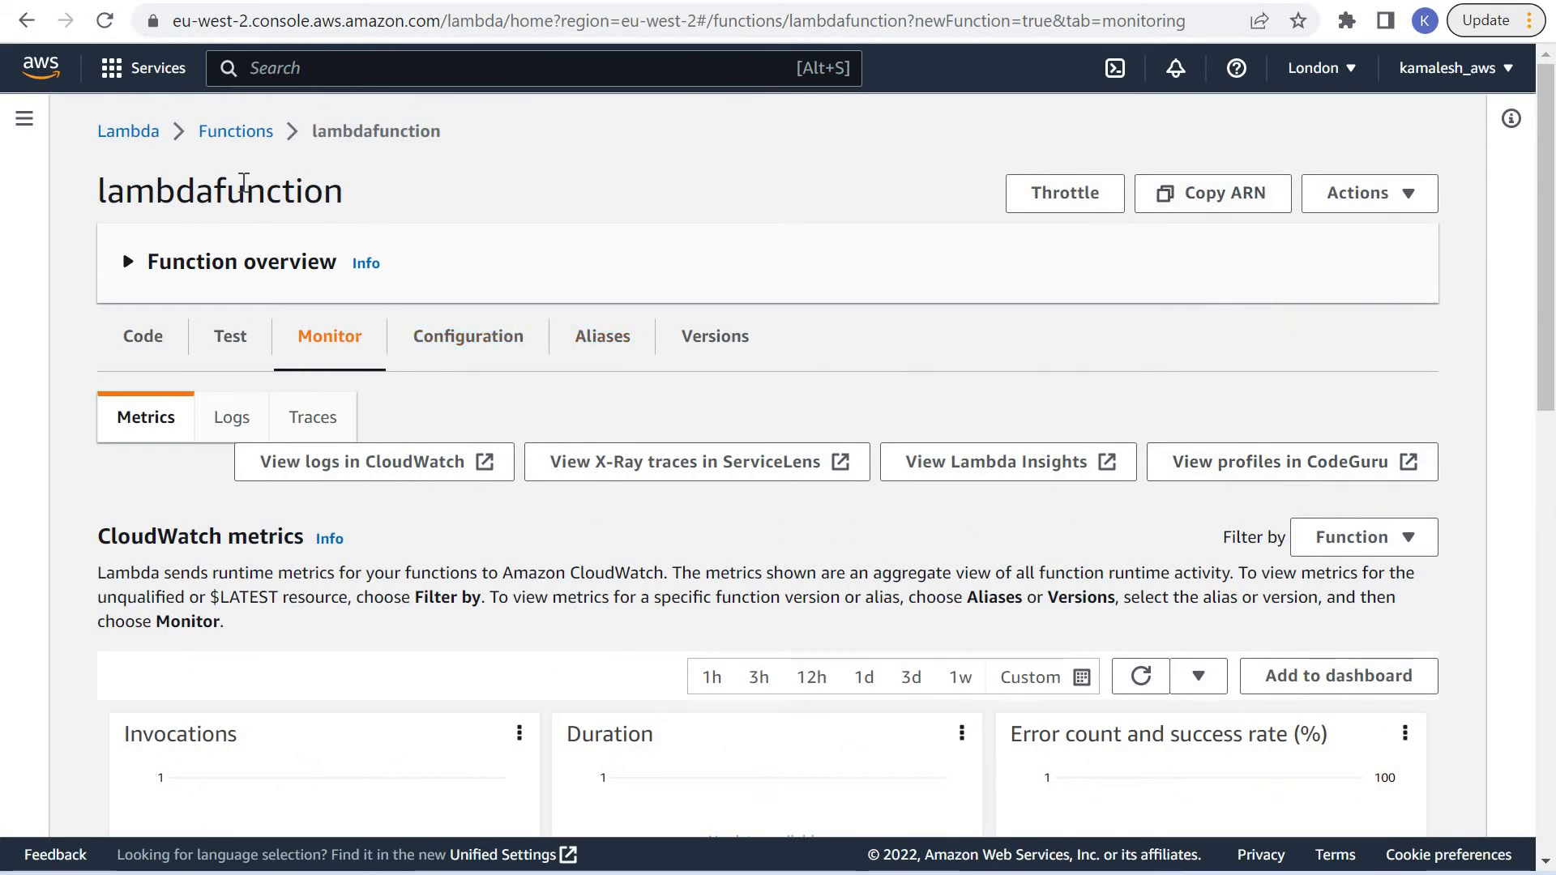
Reopen lambdafunction from the functions list and check its S3 trigger in the expanded function overview.
click(236, 132)
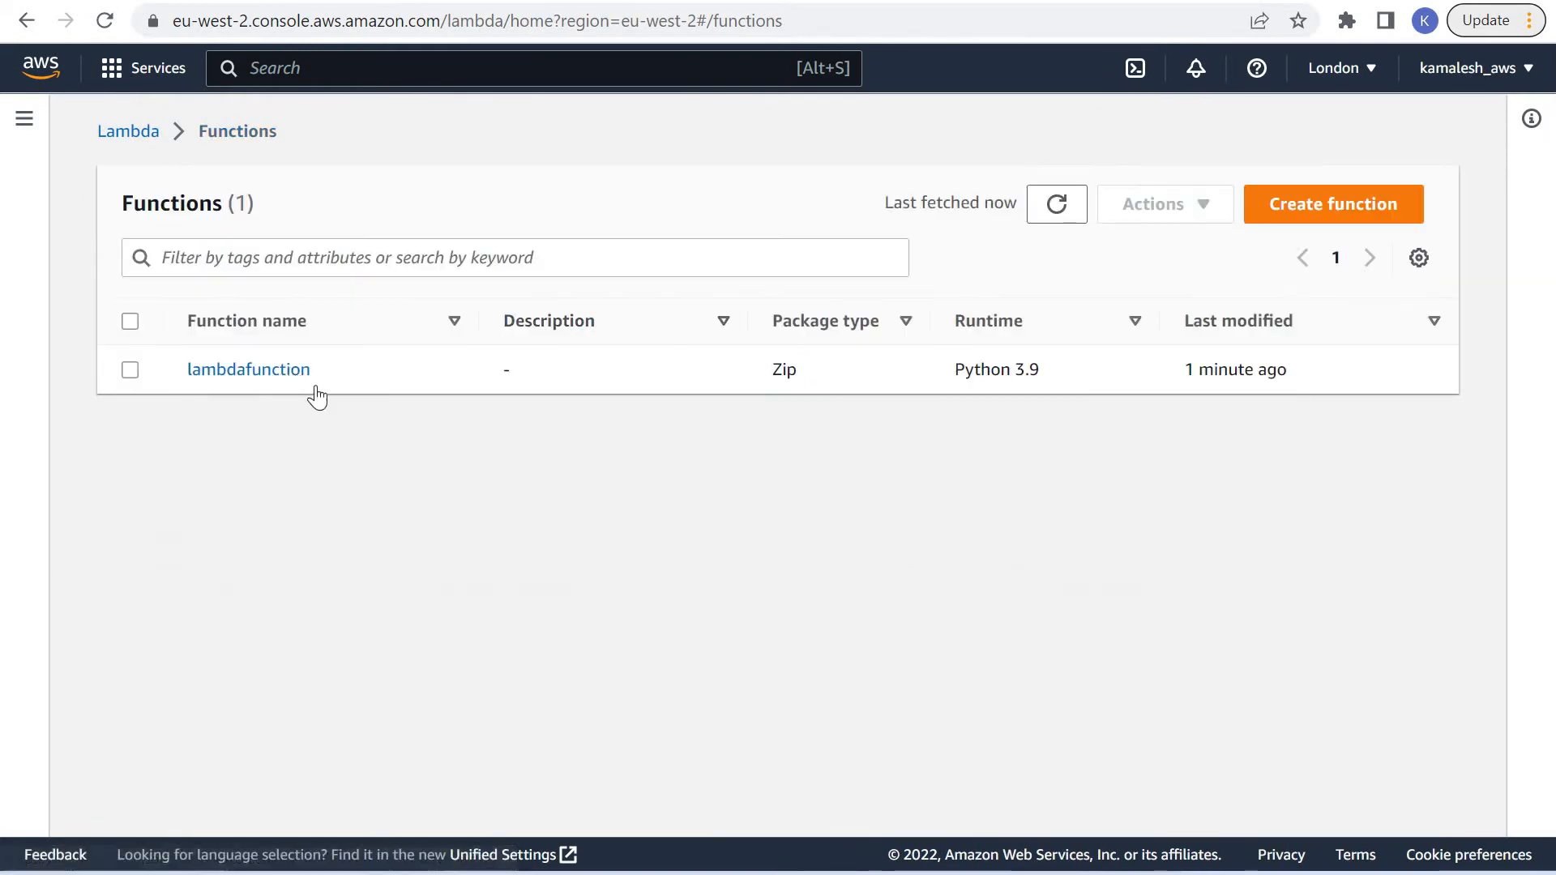
click(248, 370)
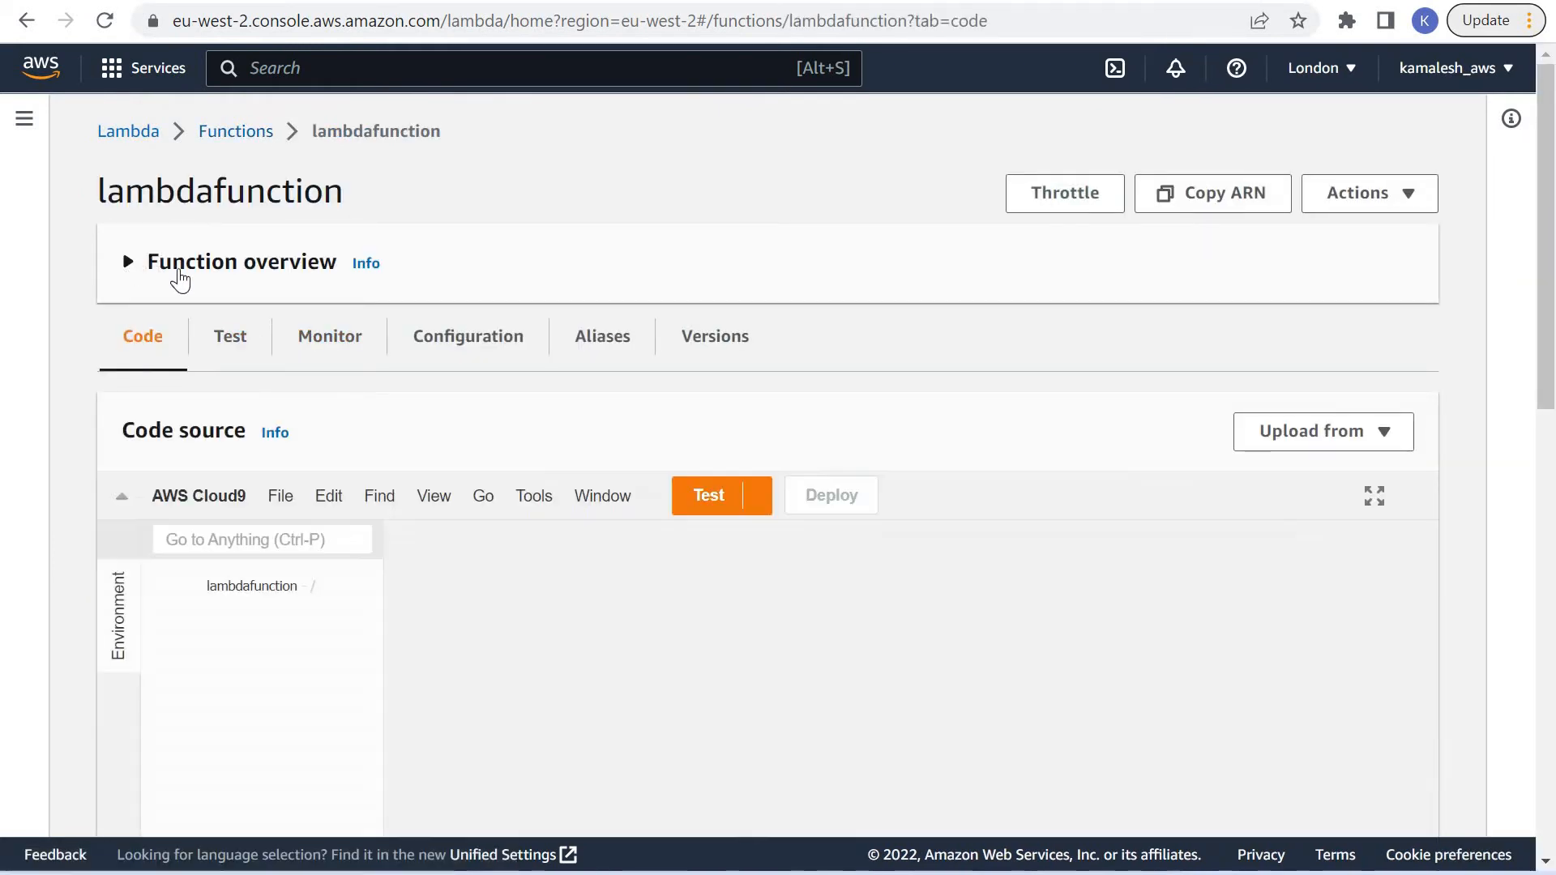
scroll(235, 293, down, 3)
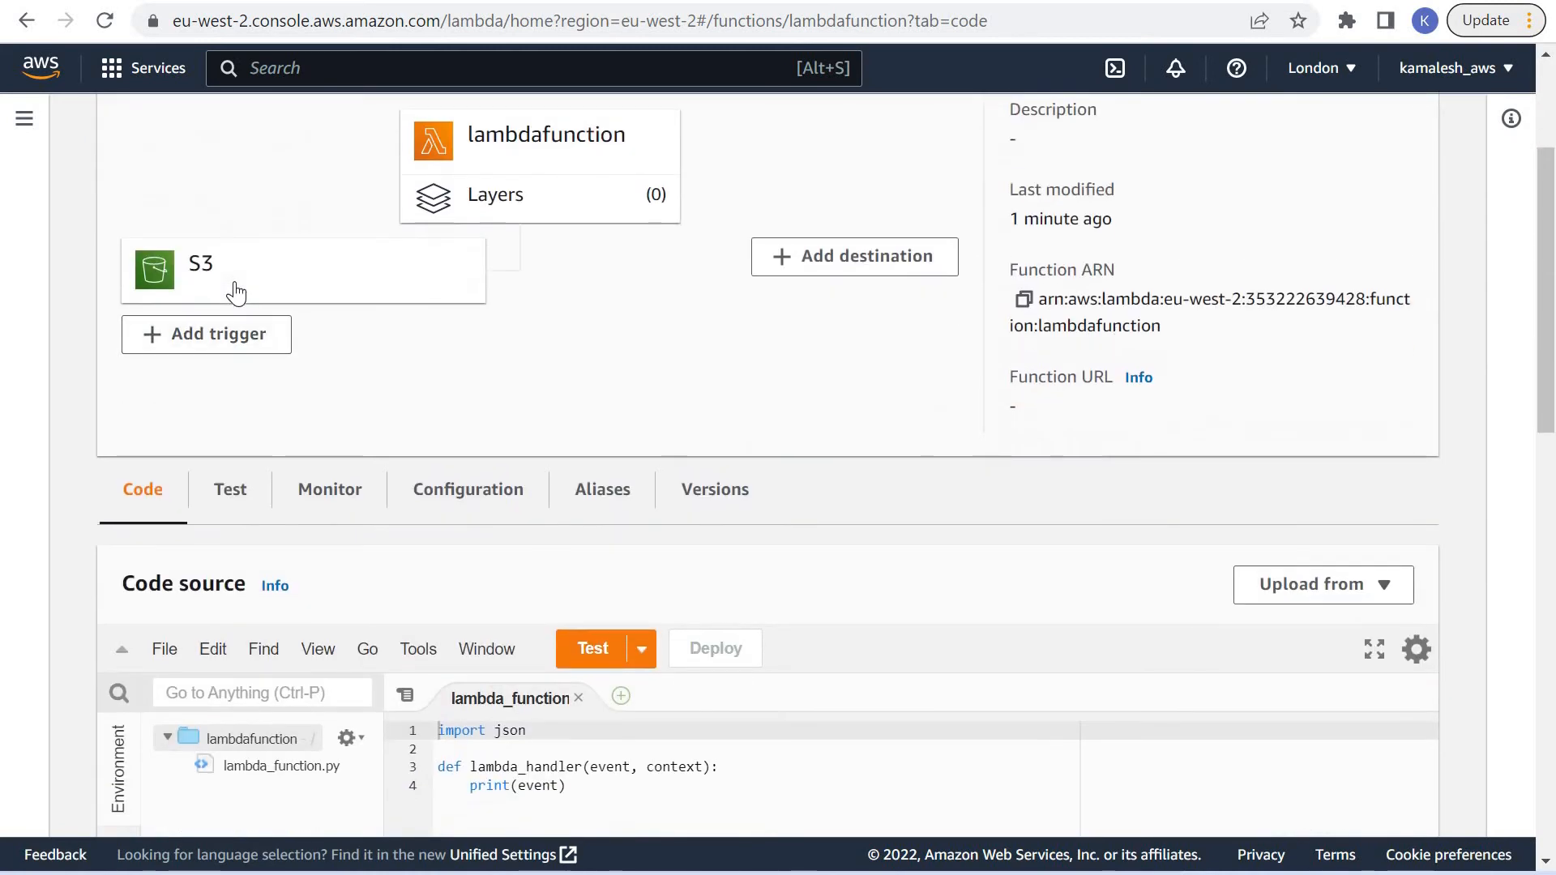
scroll(340, 308, up, 2)
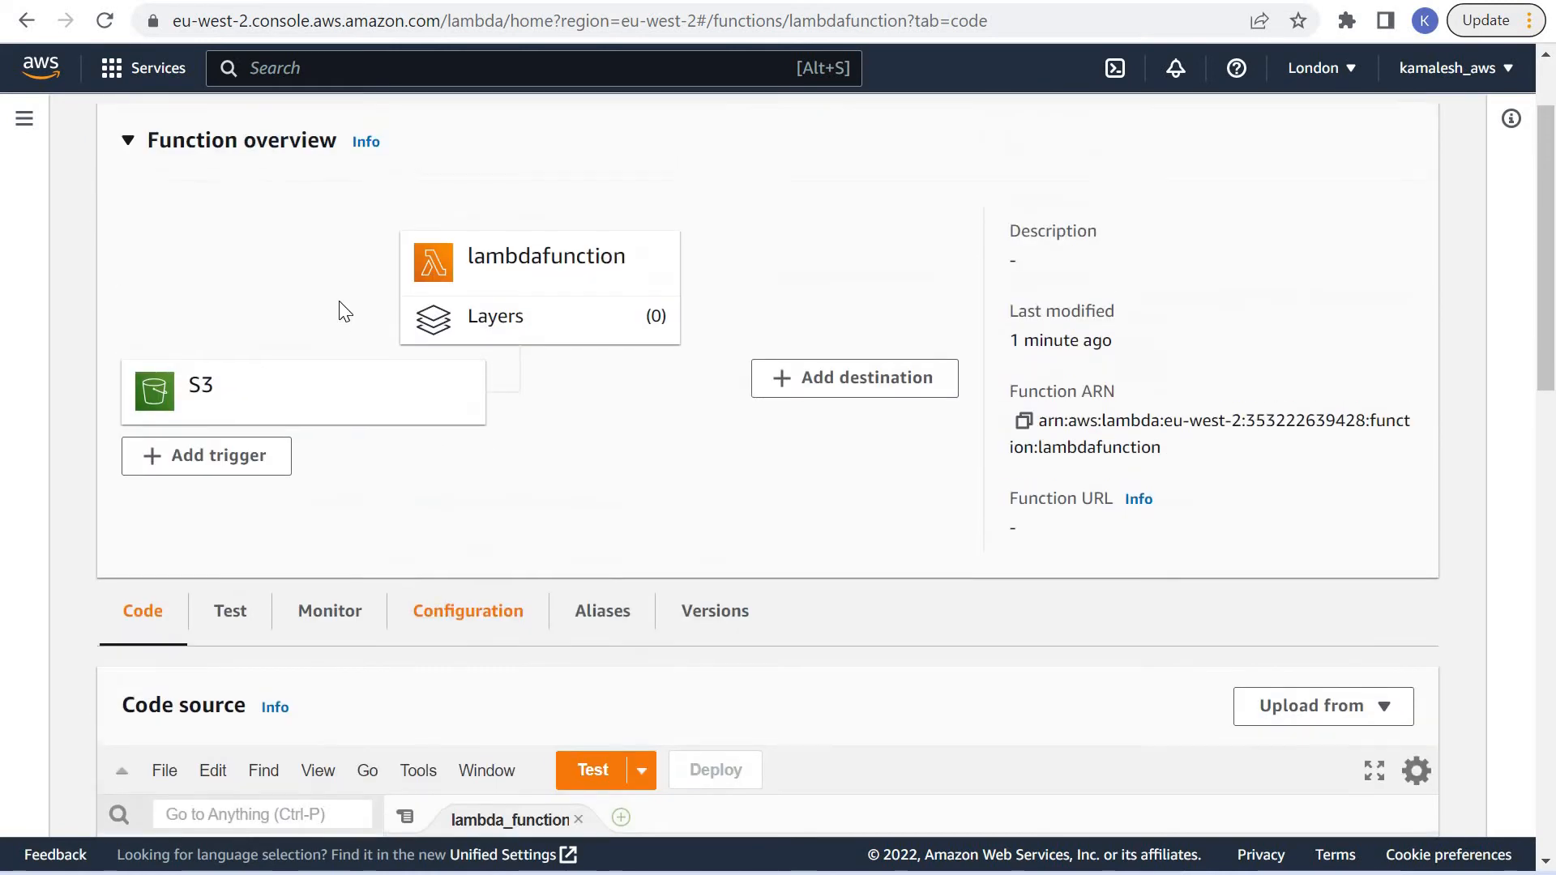
From lambdafunction's monitoring page, view its logs in CloudWatch and open the log stream in the /aws/lambda/lambdafunction log group.
scroll(362, 260, down, 5)
click(329, 245)
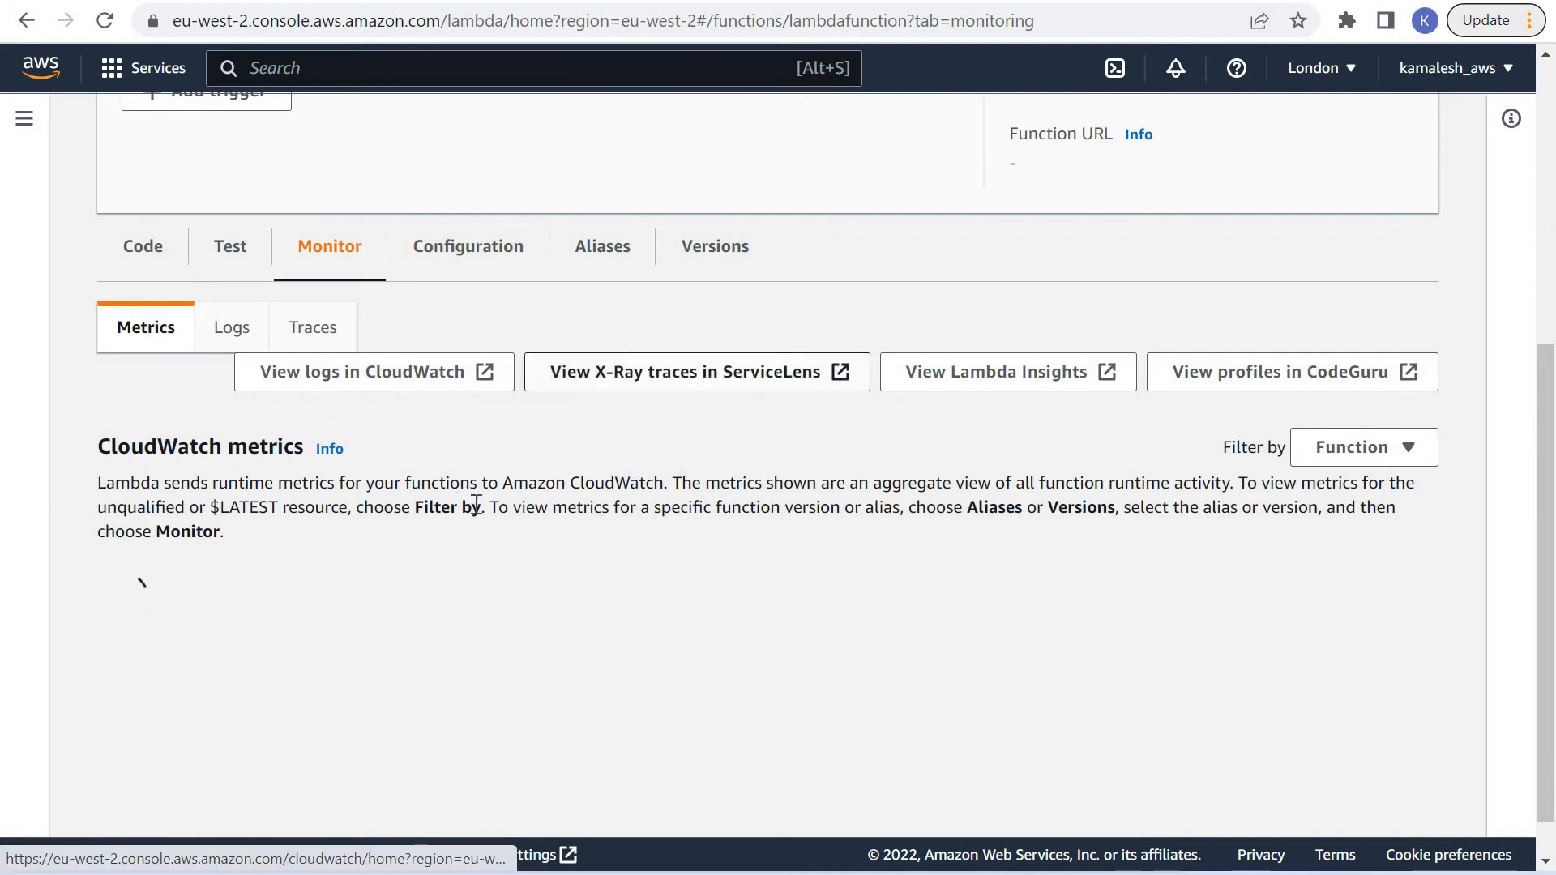
scroll(486, 567, down, 1)
scroll(428, 340, down, 1)
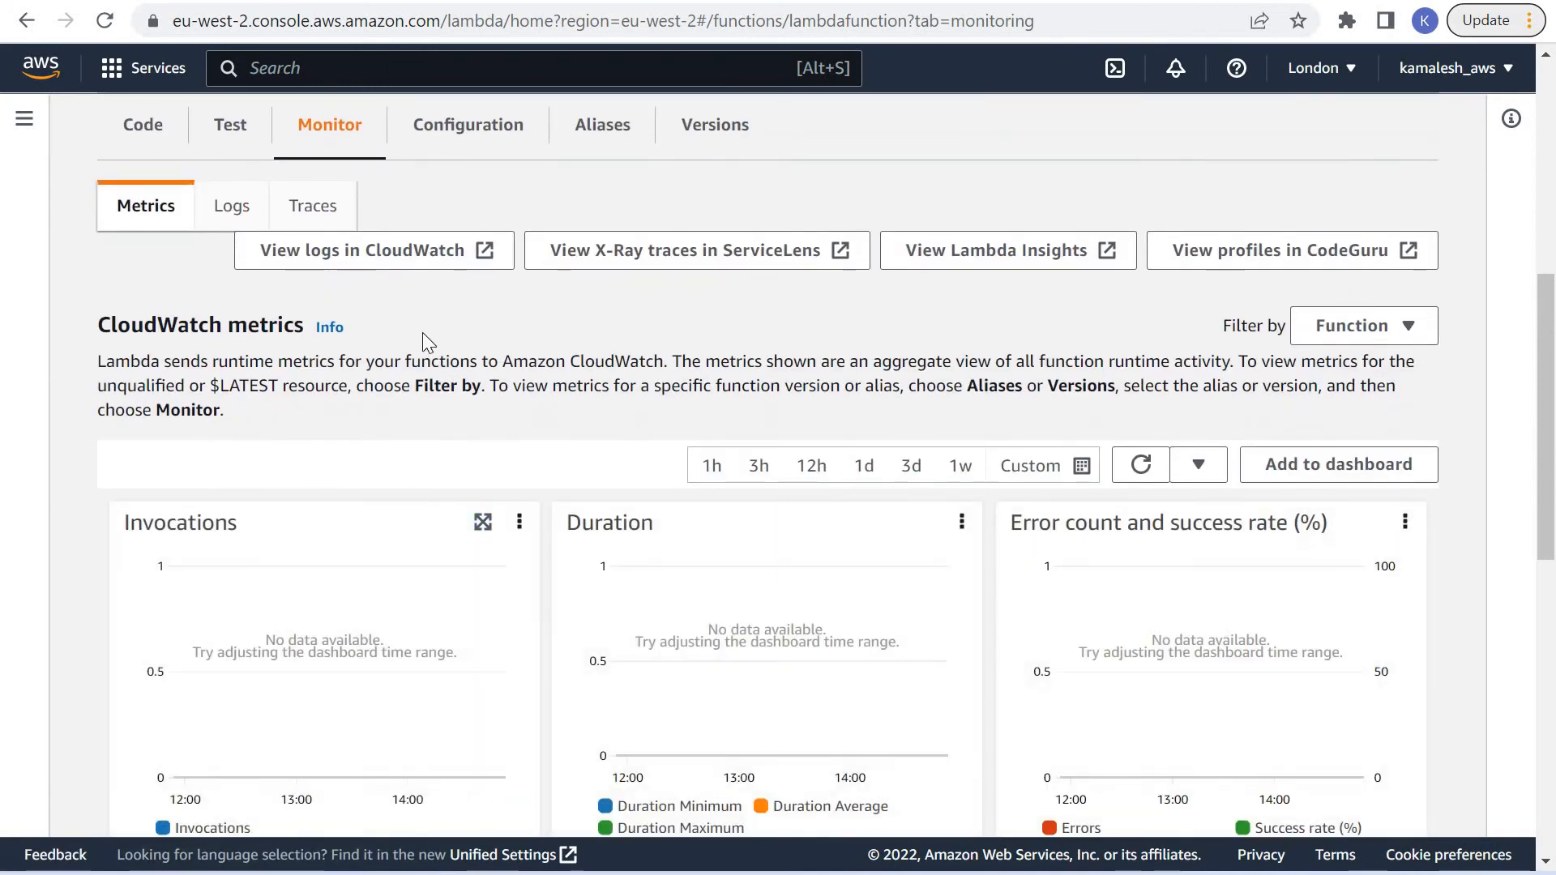
click(423, 259)
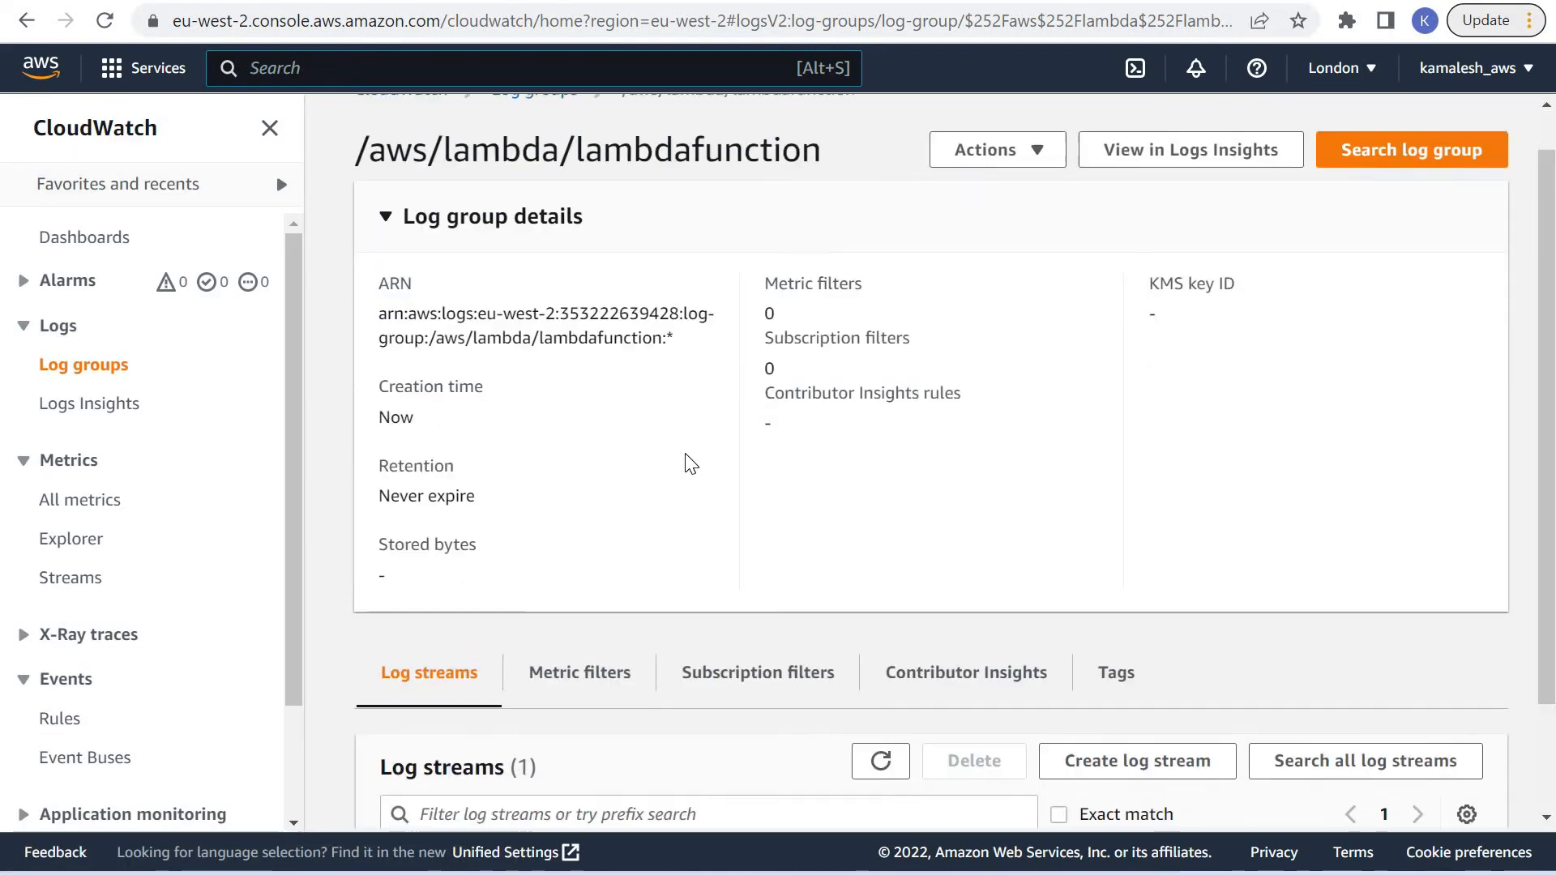
scroll(685, 459, down, 2)
click(813, 782)
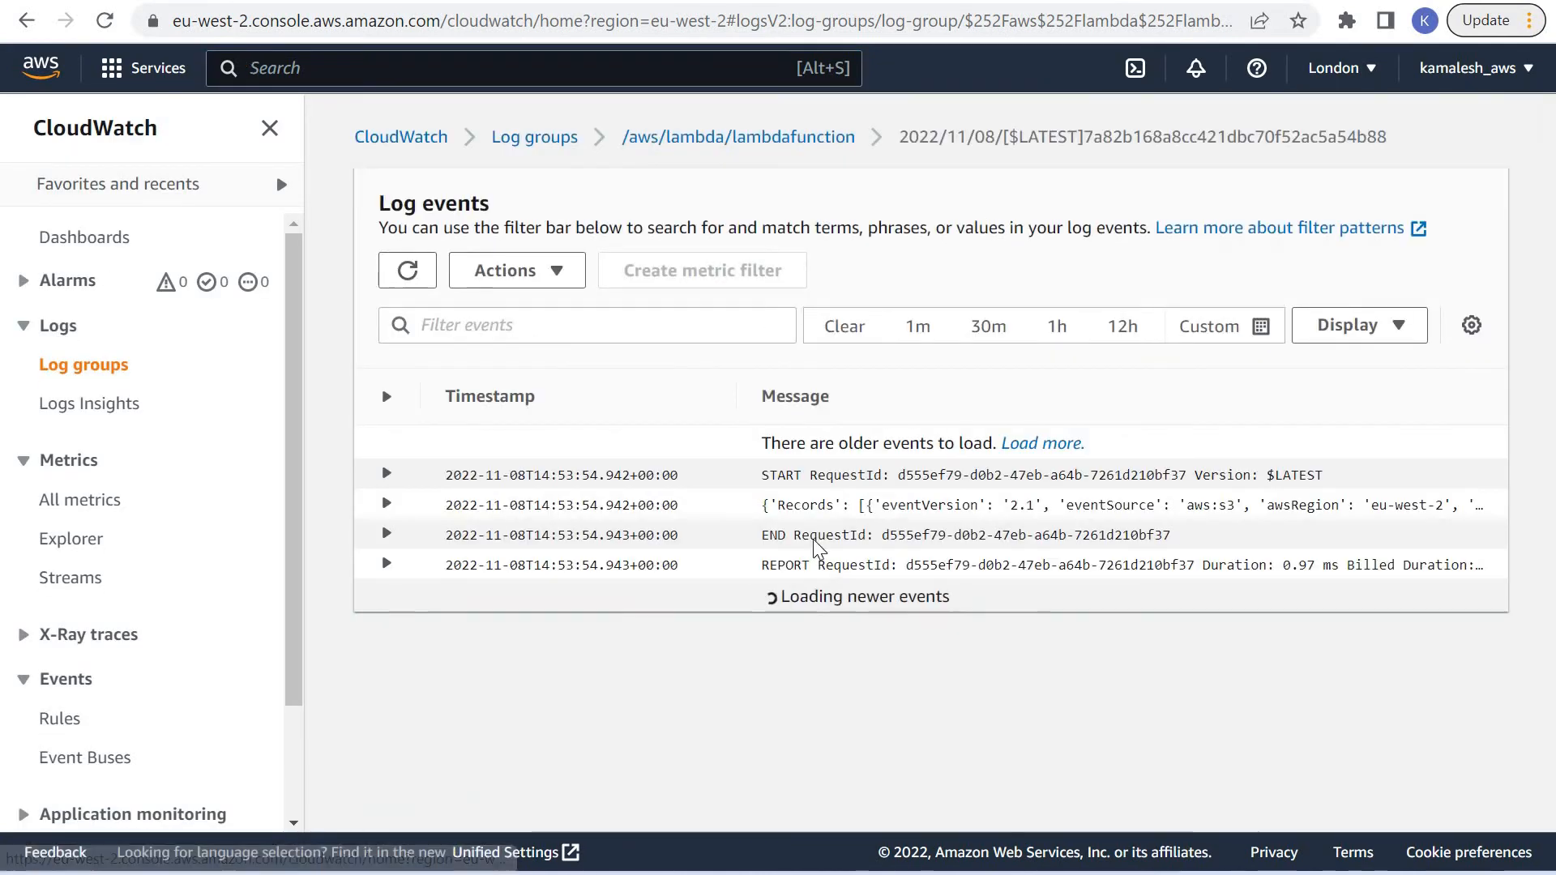
Expand the log event containing the S3 Records and examine the printed event data, including the testfile.txt object key.
click(387, 505)
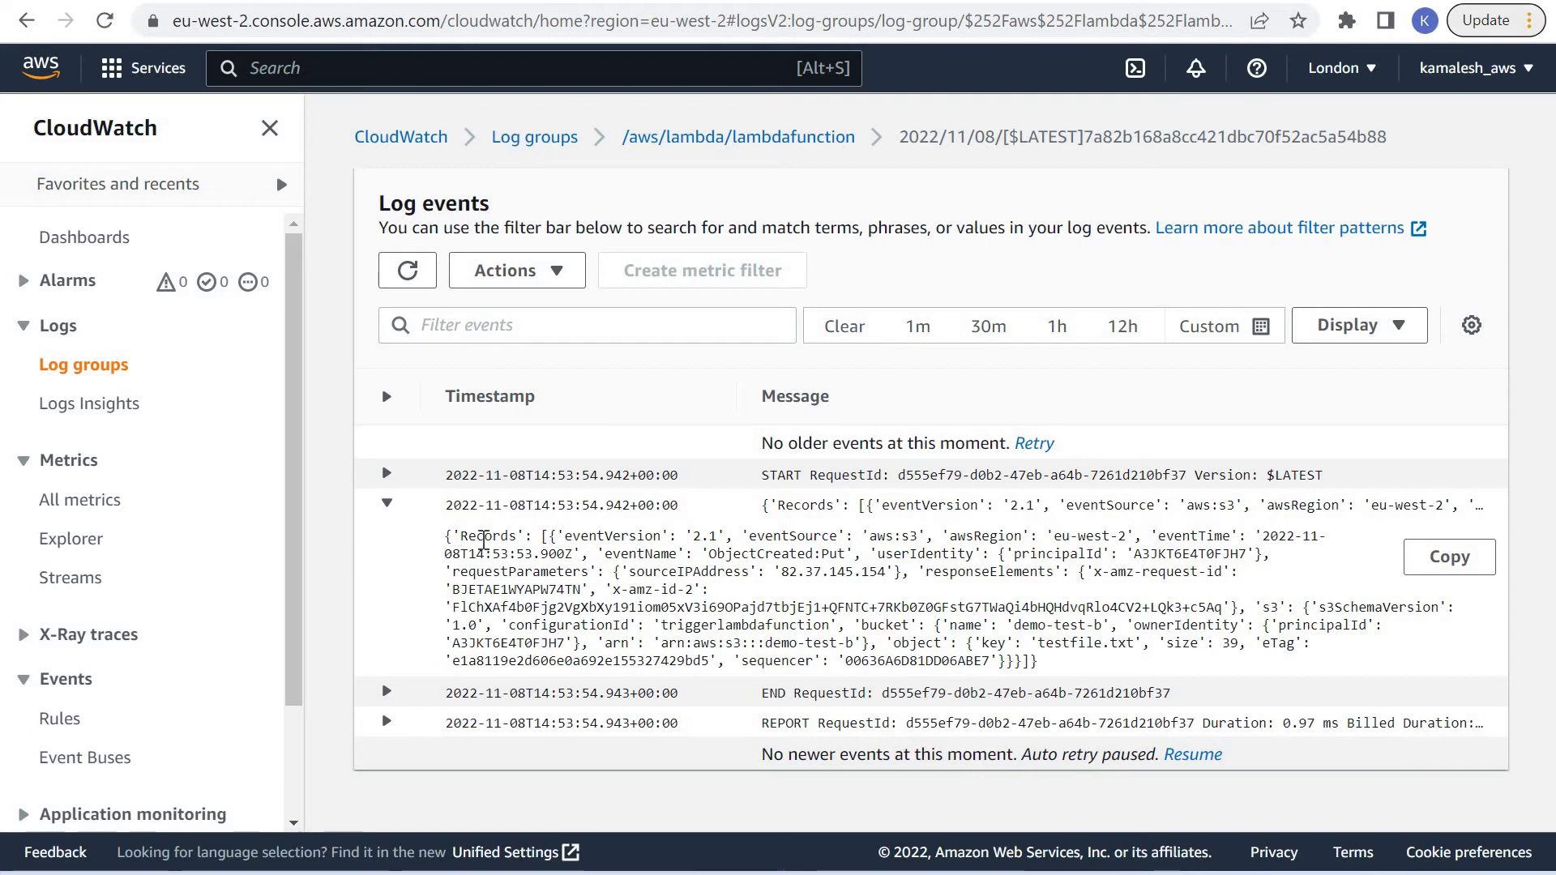
drag(446, 535, 828, 607)
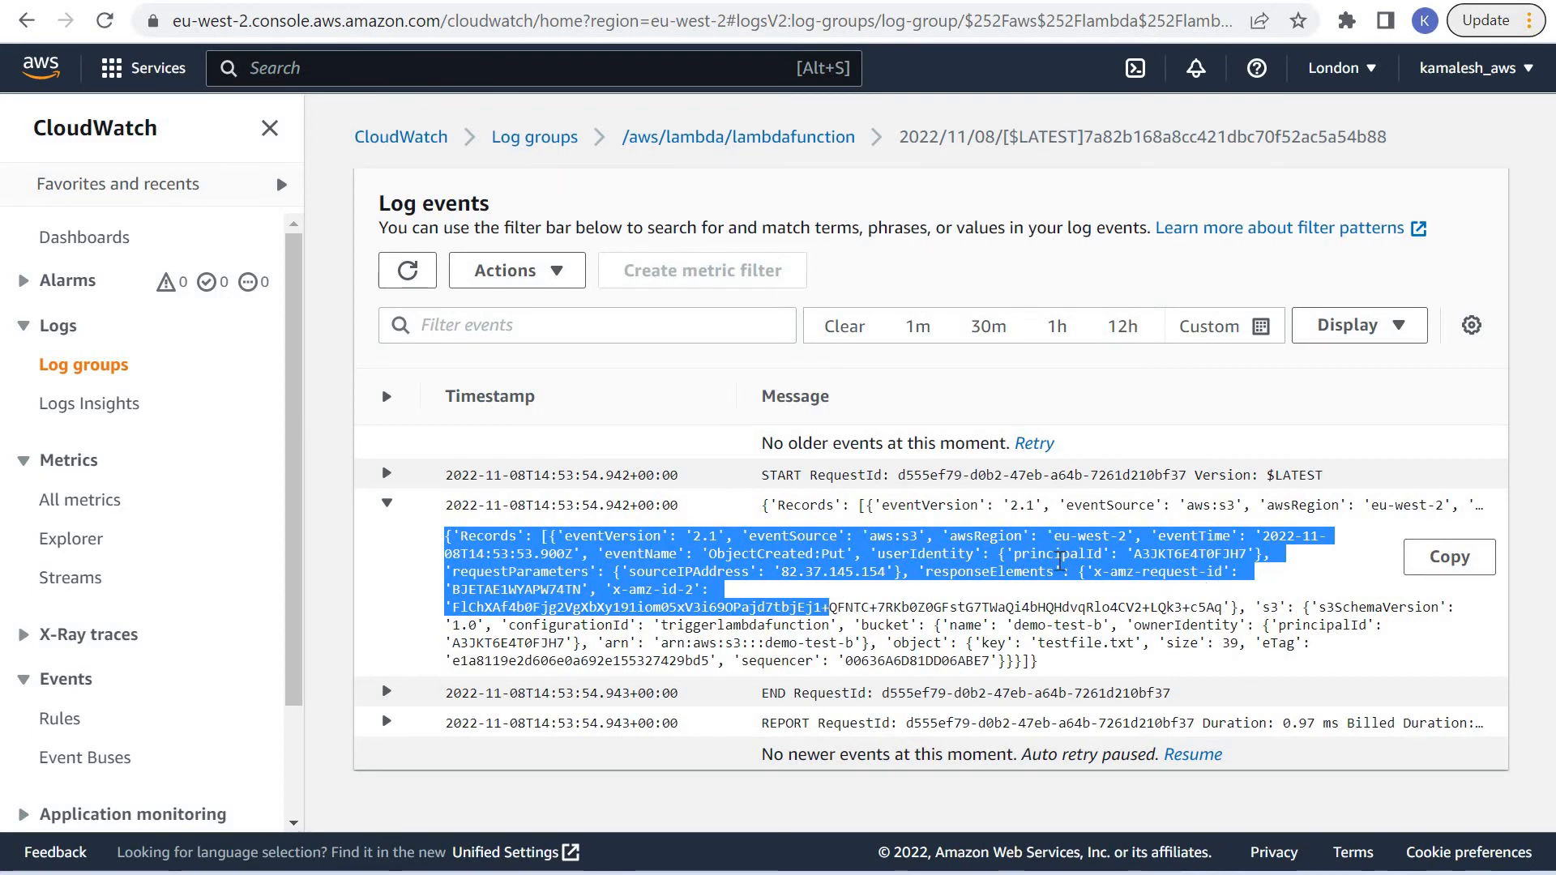
click(1028, 613)
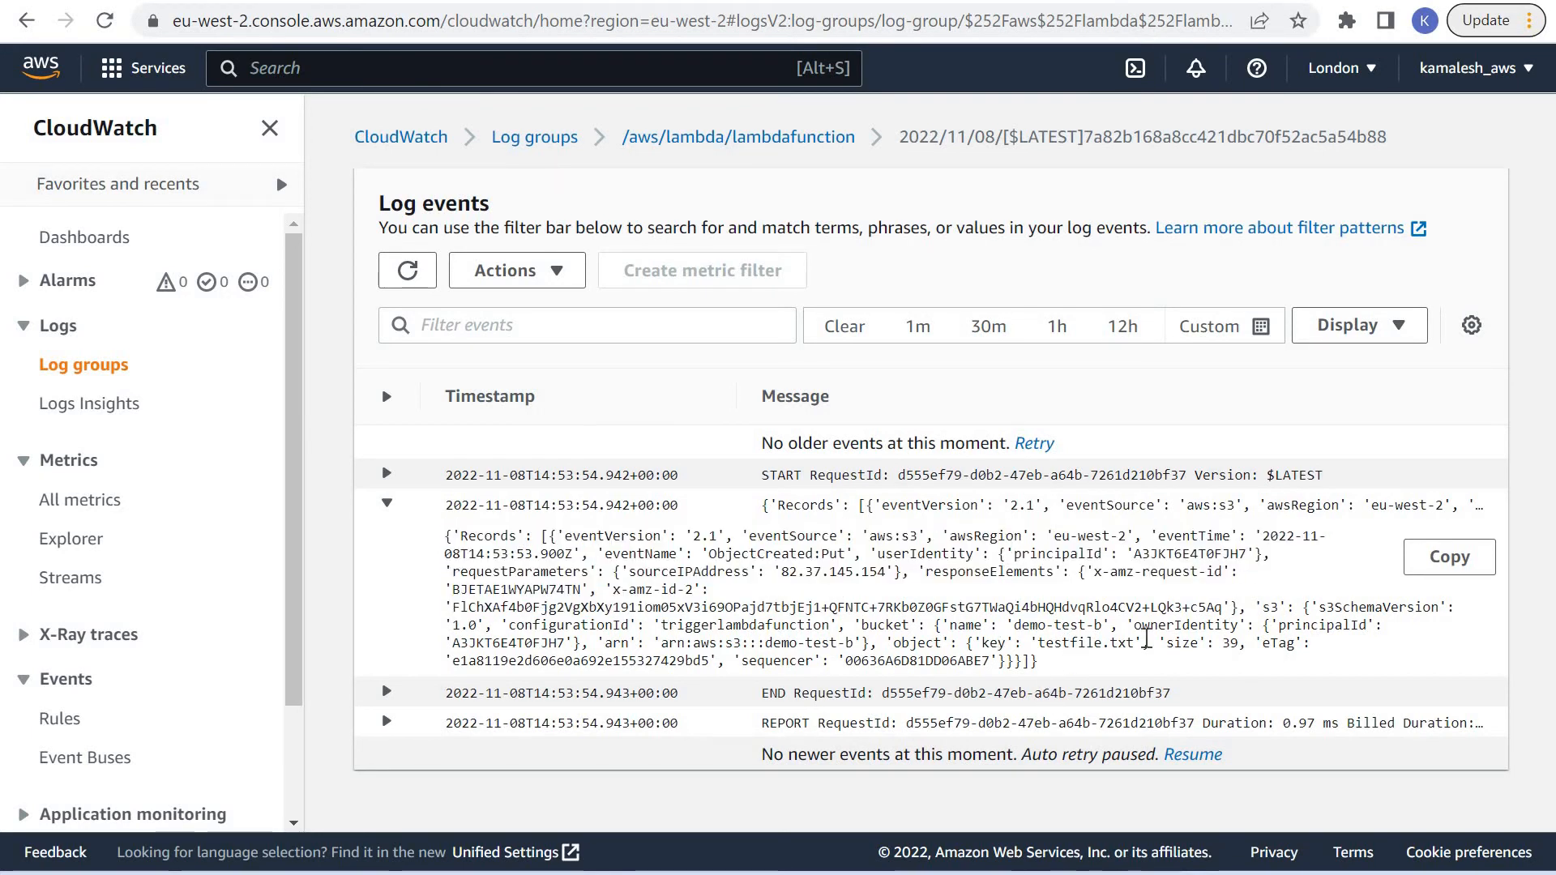
double_click(1074, 643)
click(1040, 636)
drag(1038, 642, 1133, 642)
click(1051, 658)
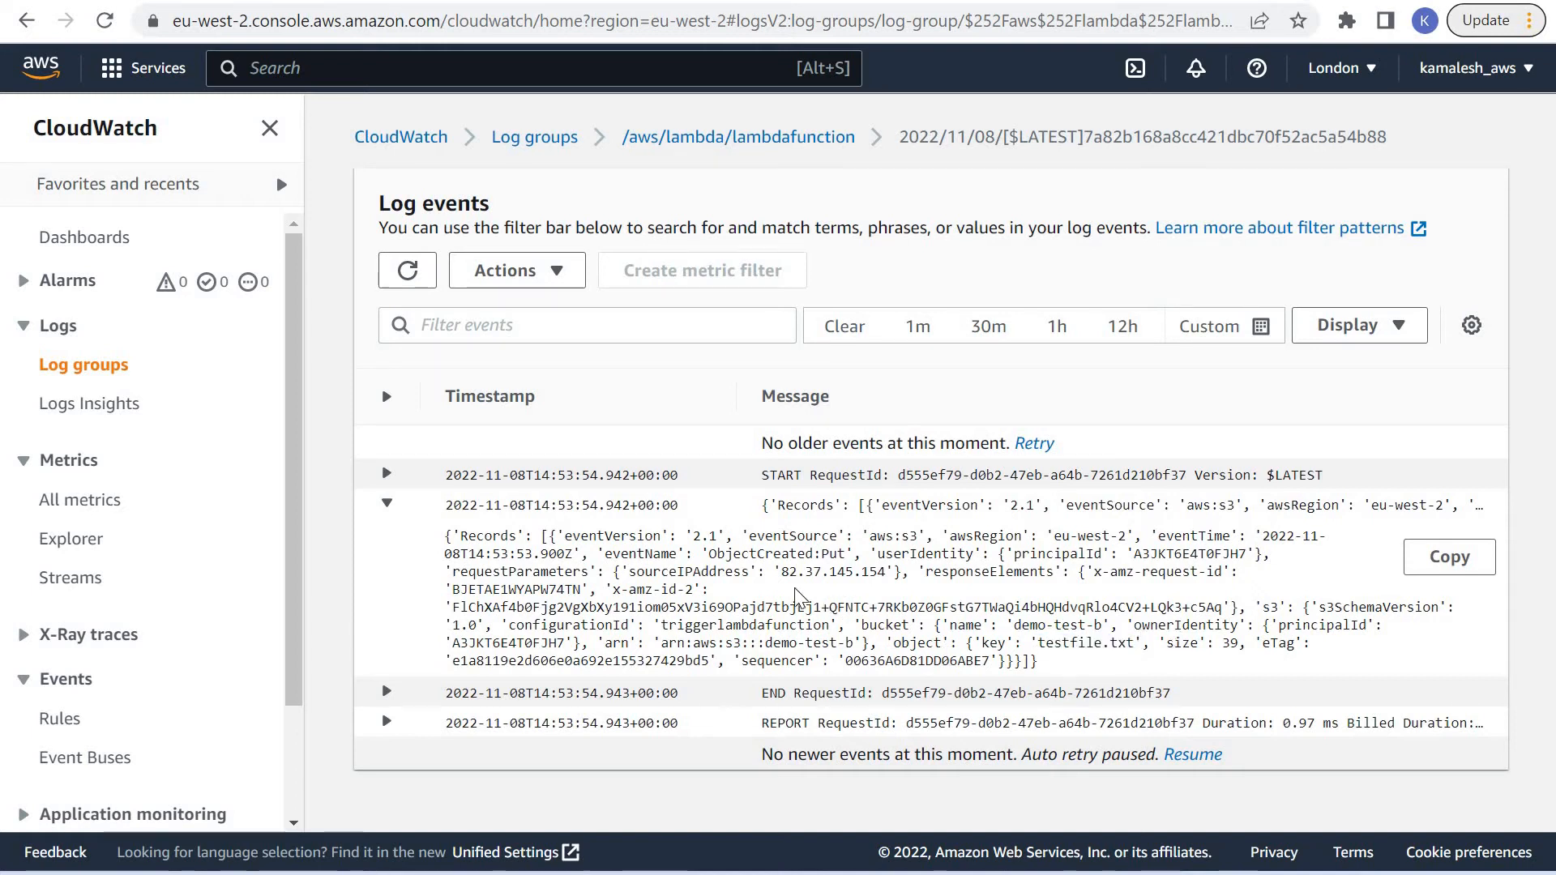
drag(795, 589, 453, 554)
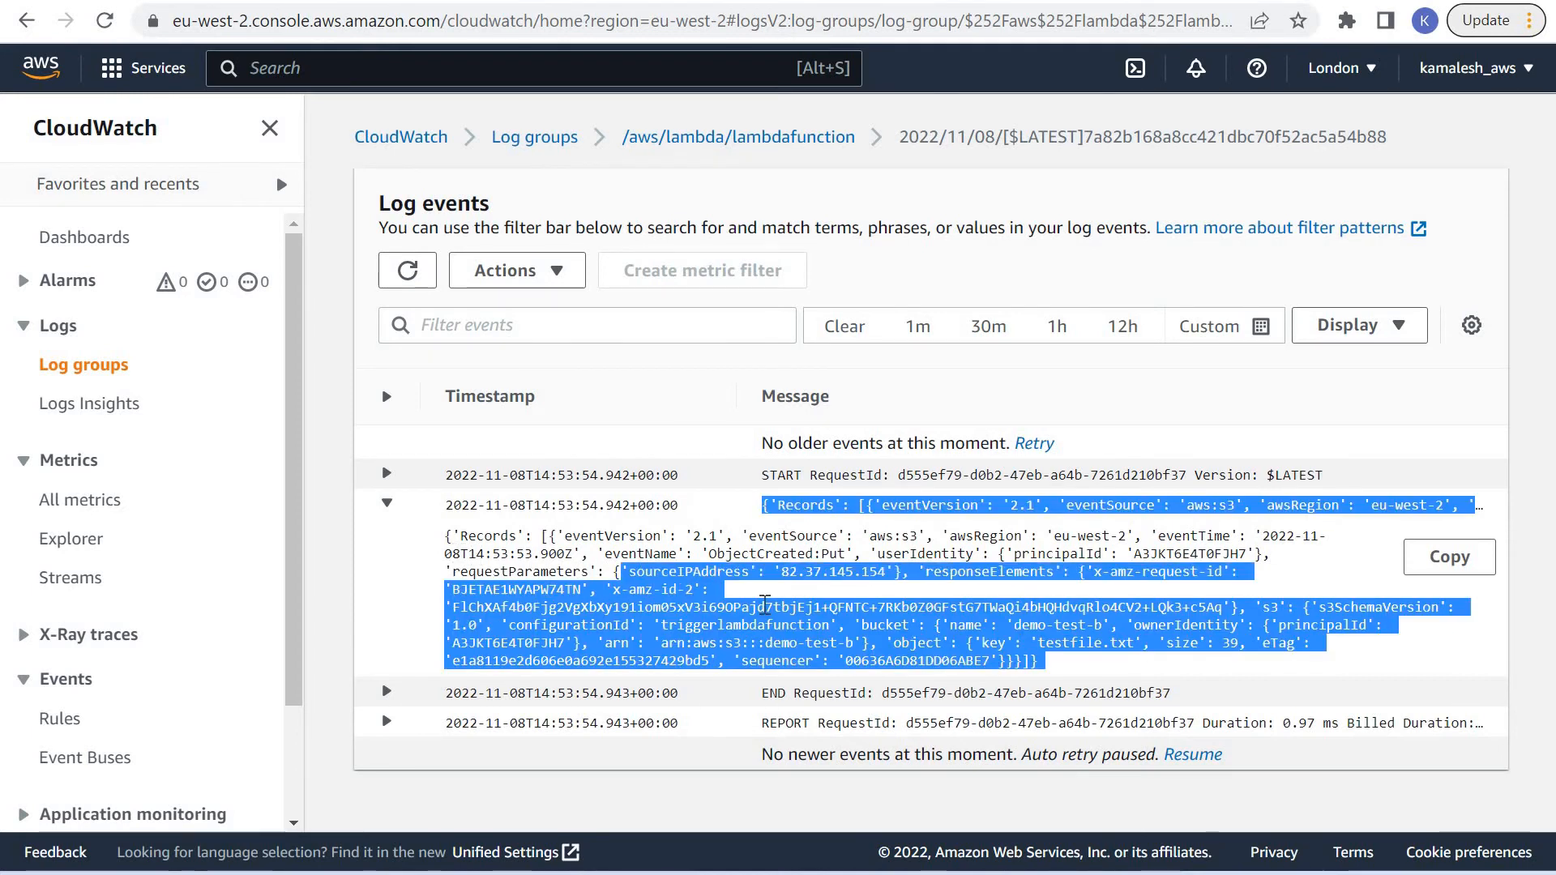
Leave the log stream and return to lambdafunction's code source in the Lambda console.
click(788, 189)
click(751, 145)
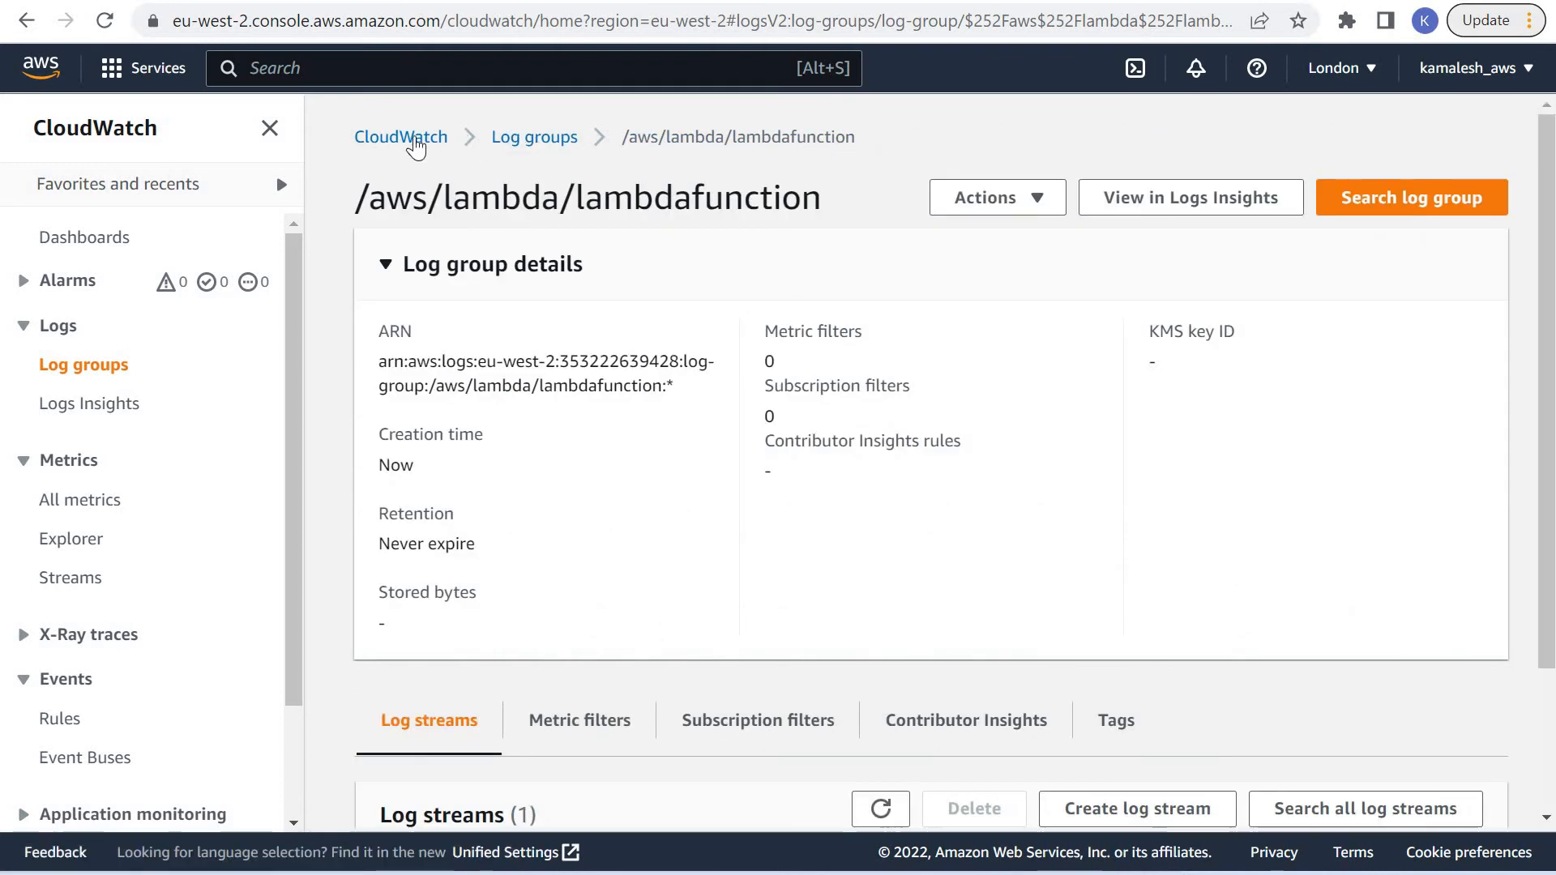
click(410, 139)
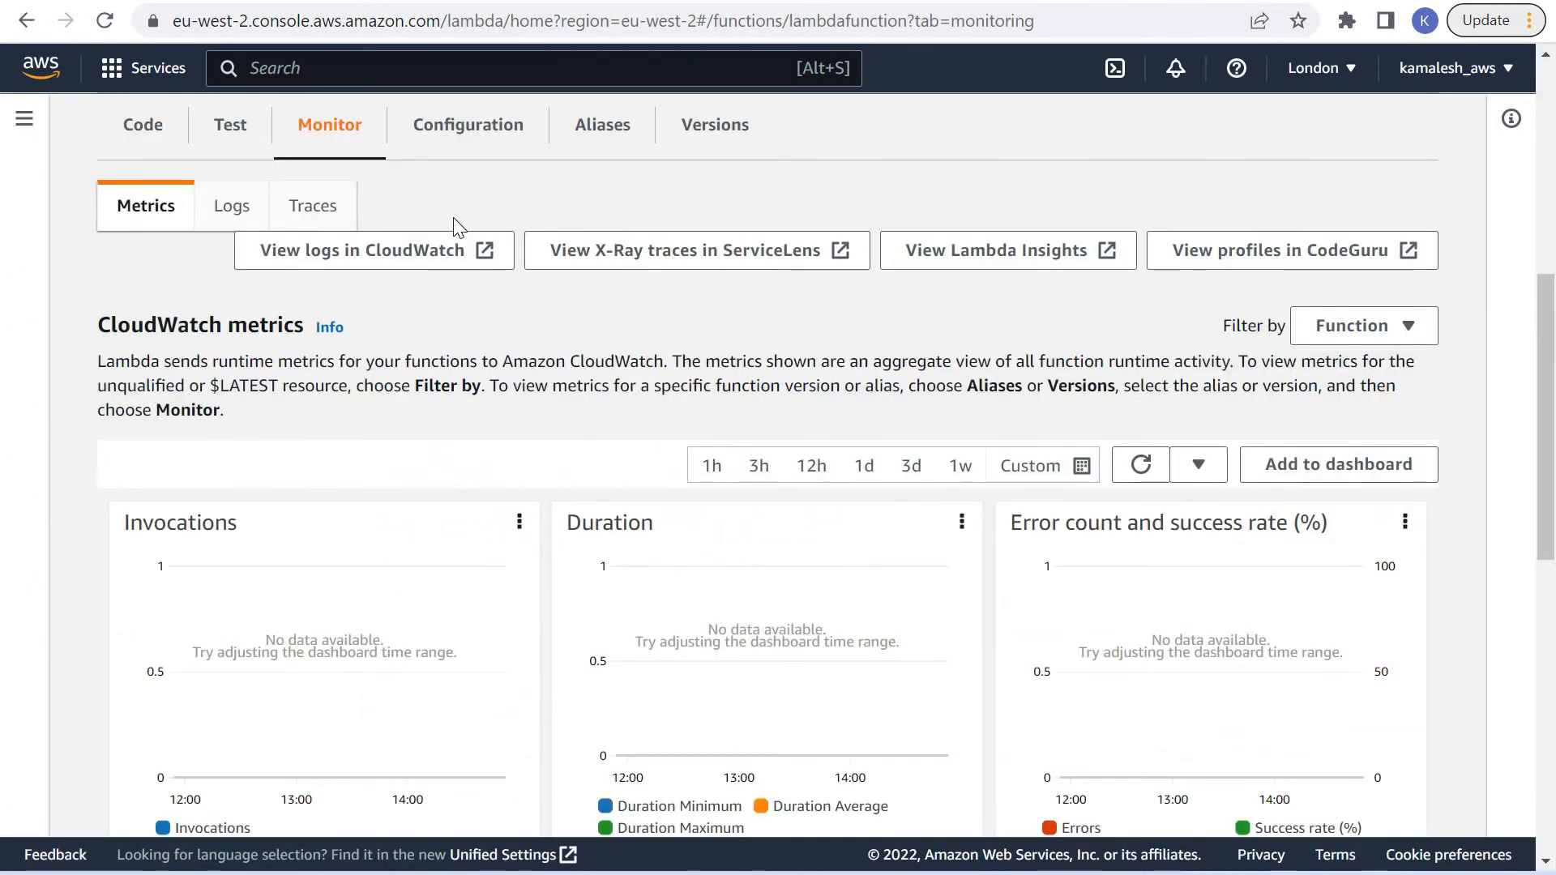
scroll(241, 671, up, 6)
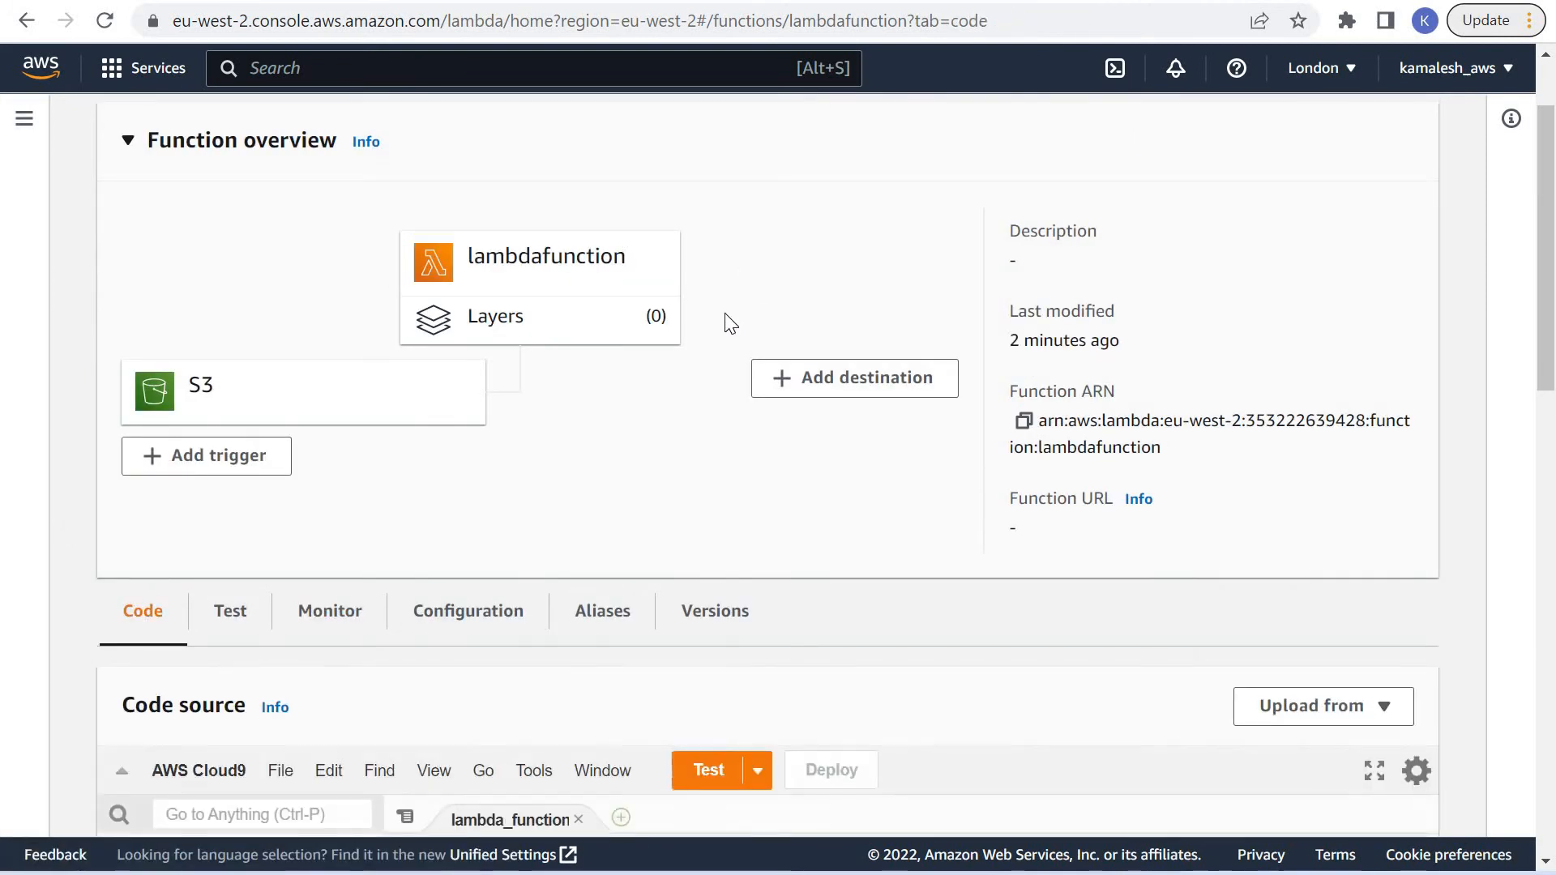
scroll(726, 323, down, 6)
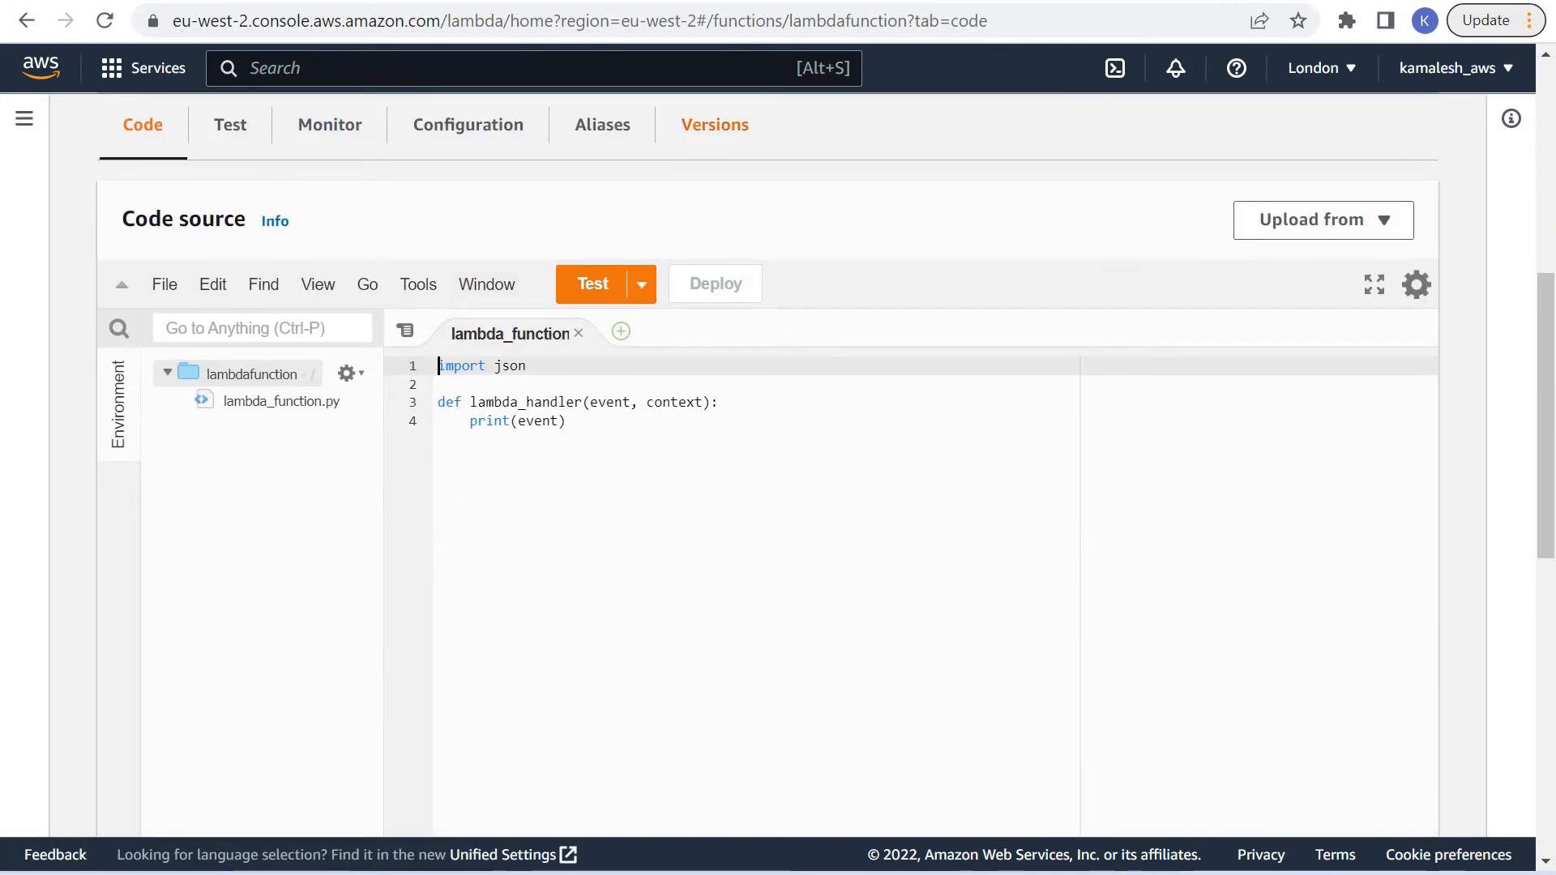
Delete the print(event) line from the body of lambda_handler.
click(478, 435)
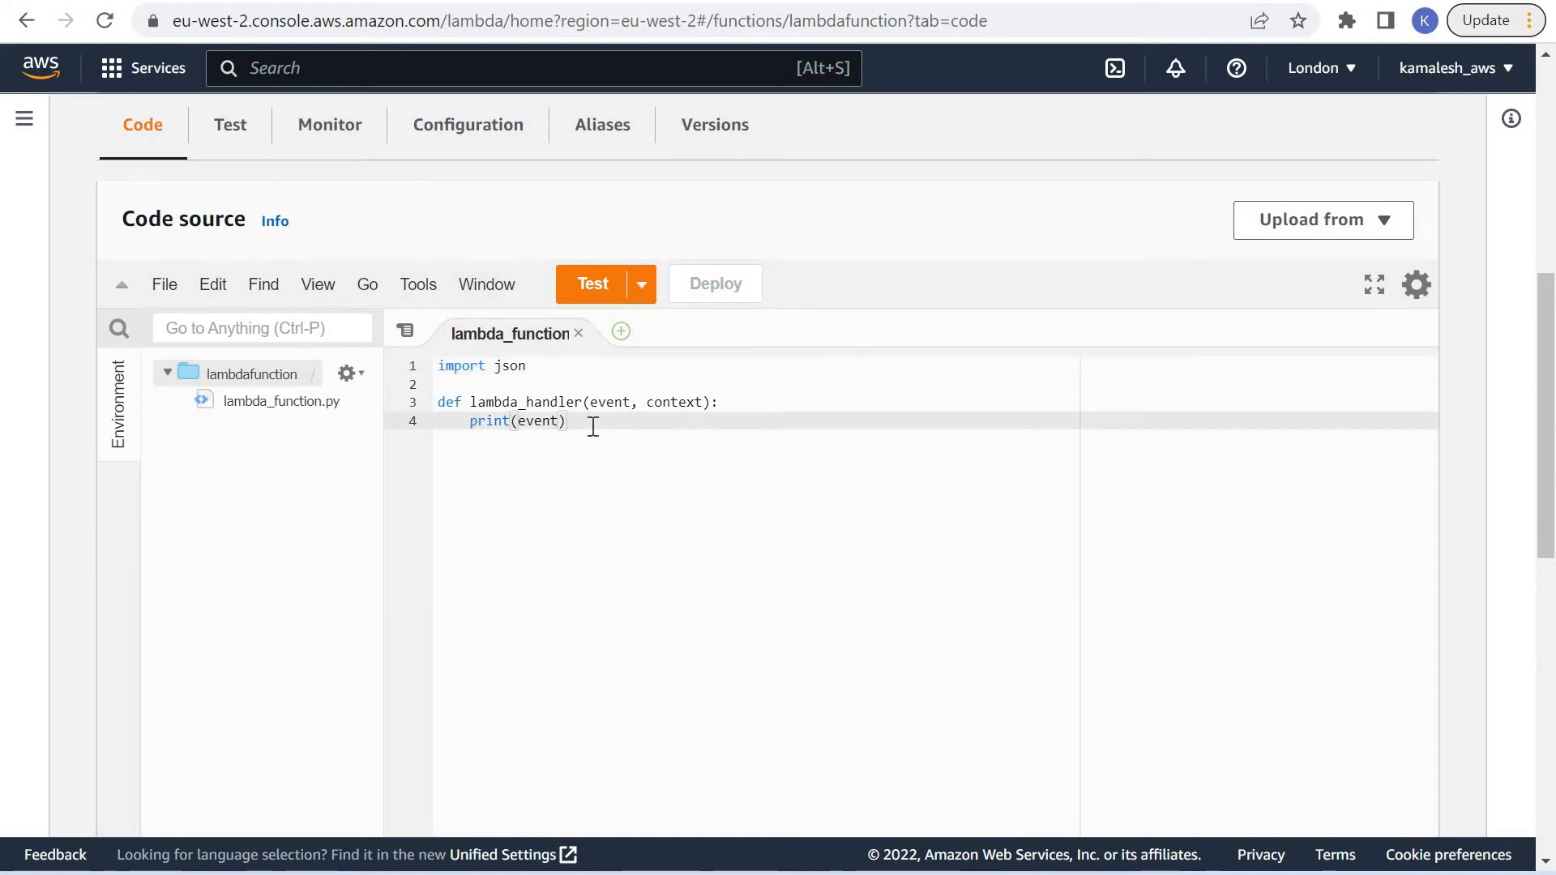
drag(470, 421, 593, 427)
key(BackSpace)
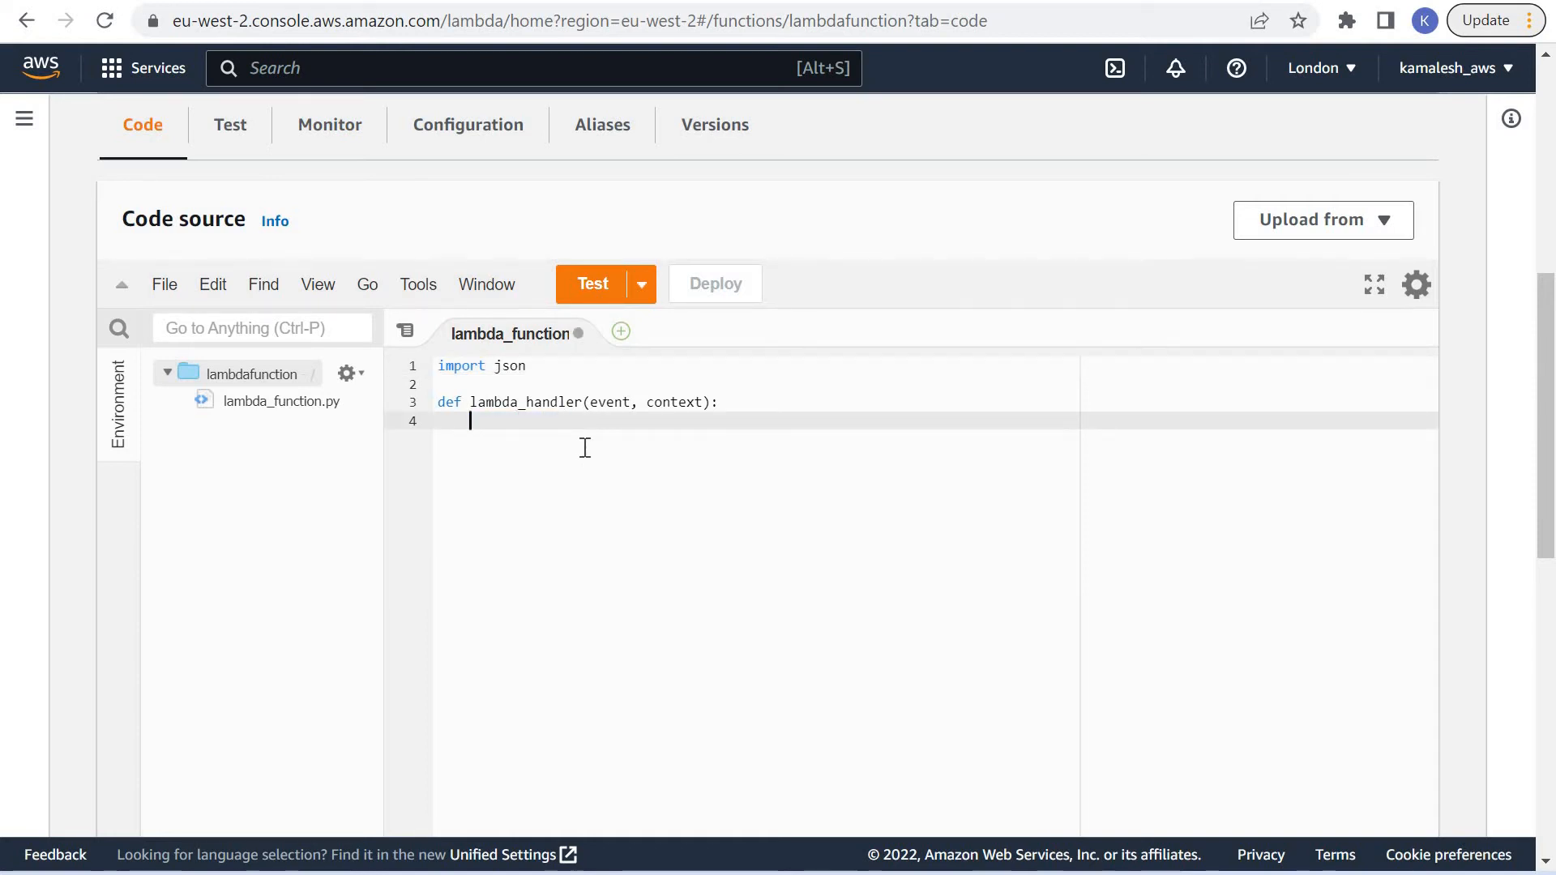
Add the line "import boto3" directly below "import json" in the lambda function's code.
click(543, 387)
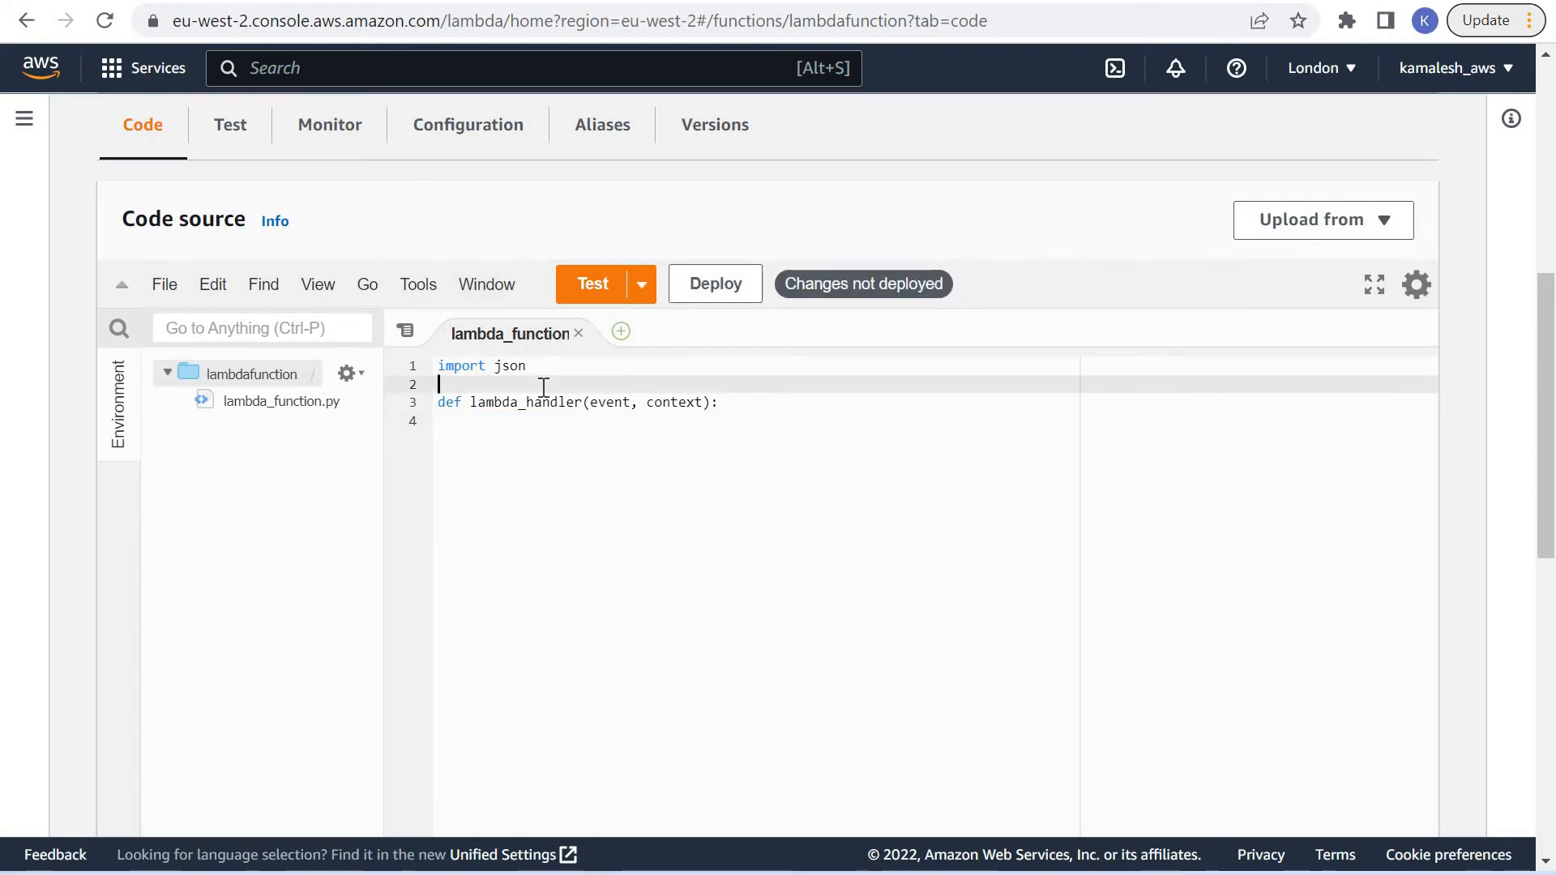
key(Return)
key(Up)
text(import )
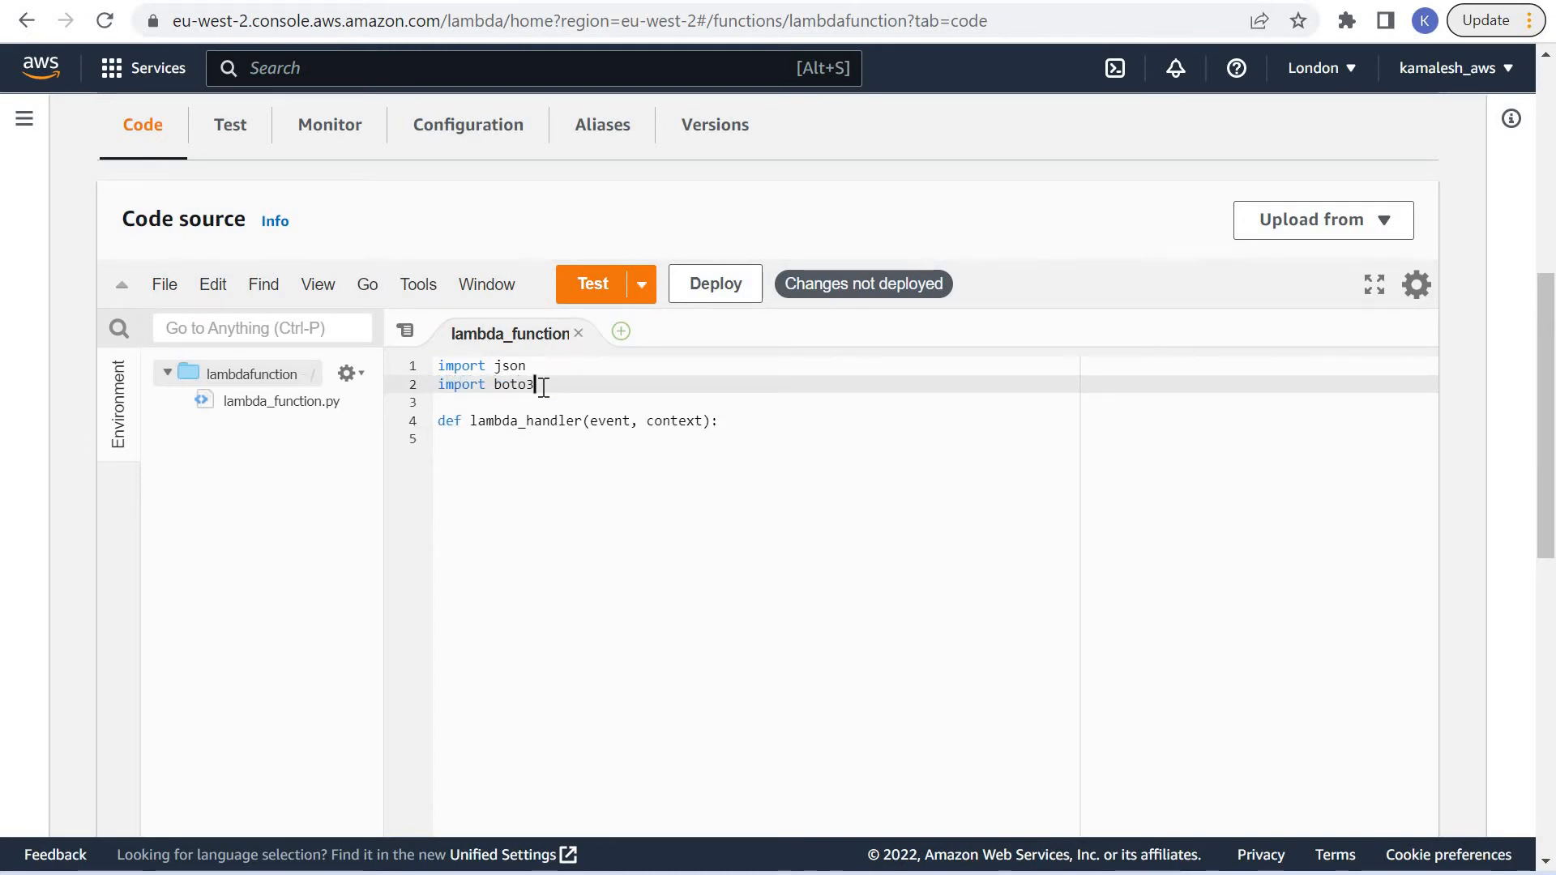
Fill lambda_handler with code that reads bucket name and key from the event, gets the S3 object and prints its body, and deploy it.
text(boto3)
key(Down)
key(Down)
key(Down)
mouse_move(858, 874)
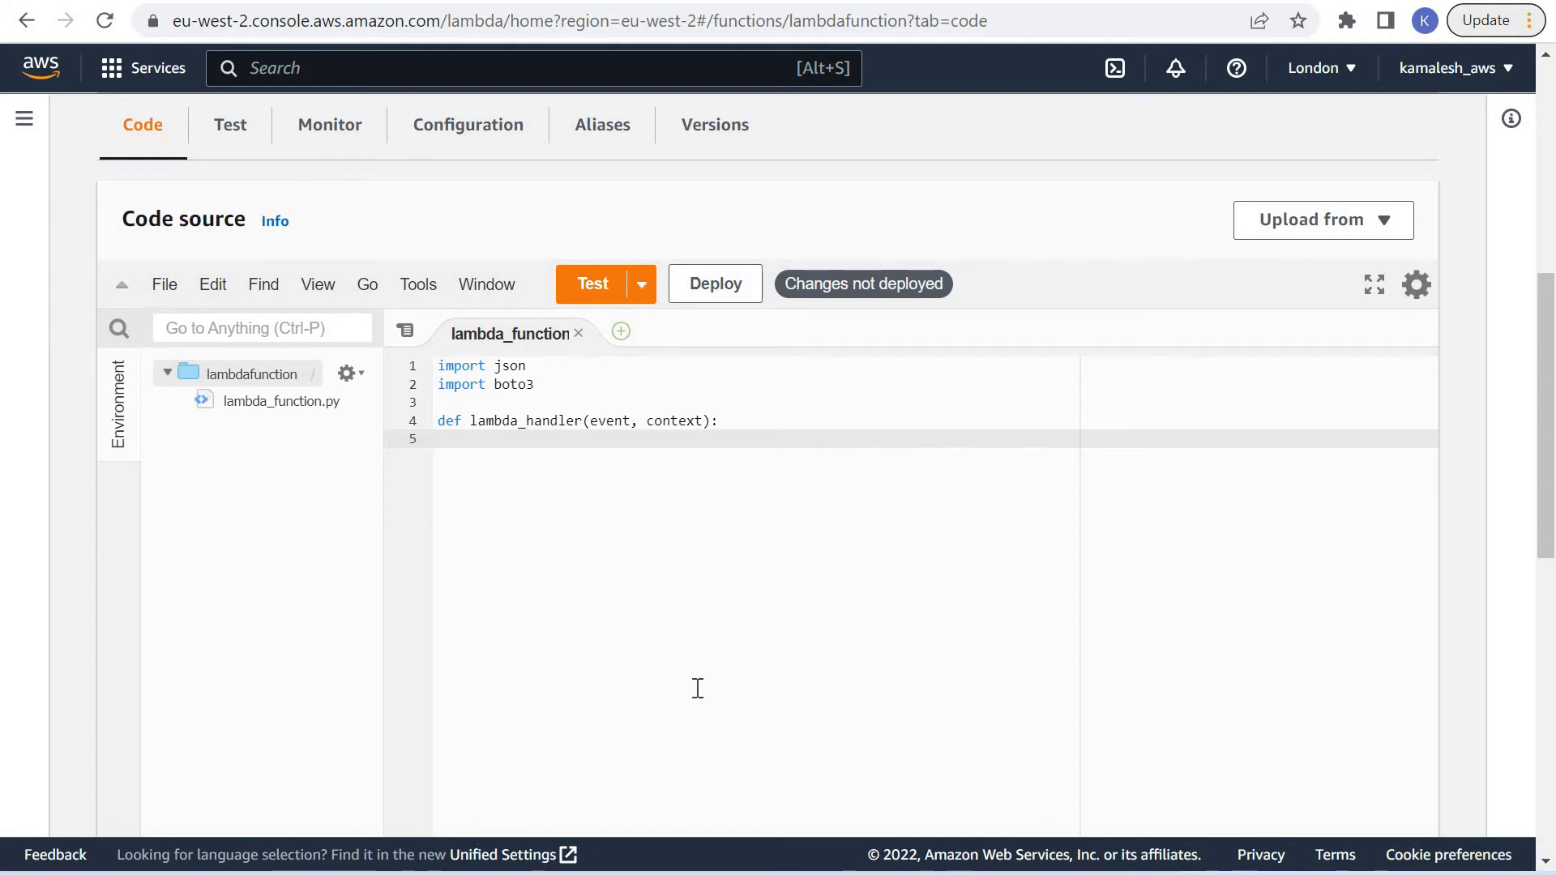
key(ctrl+v)
click(703, 285)
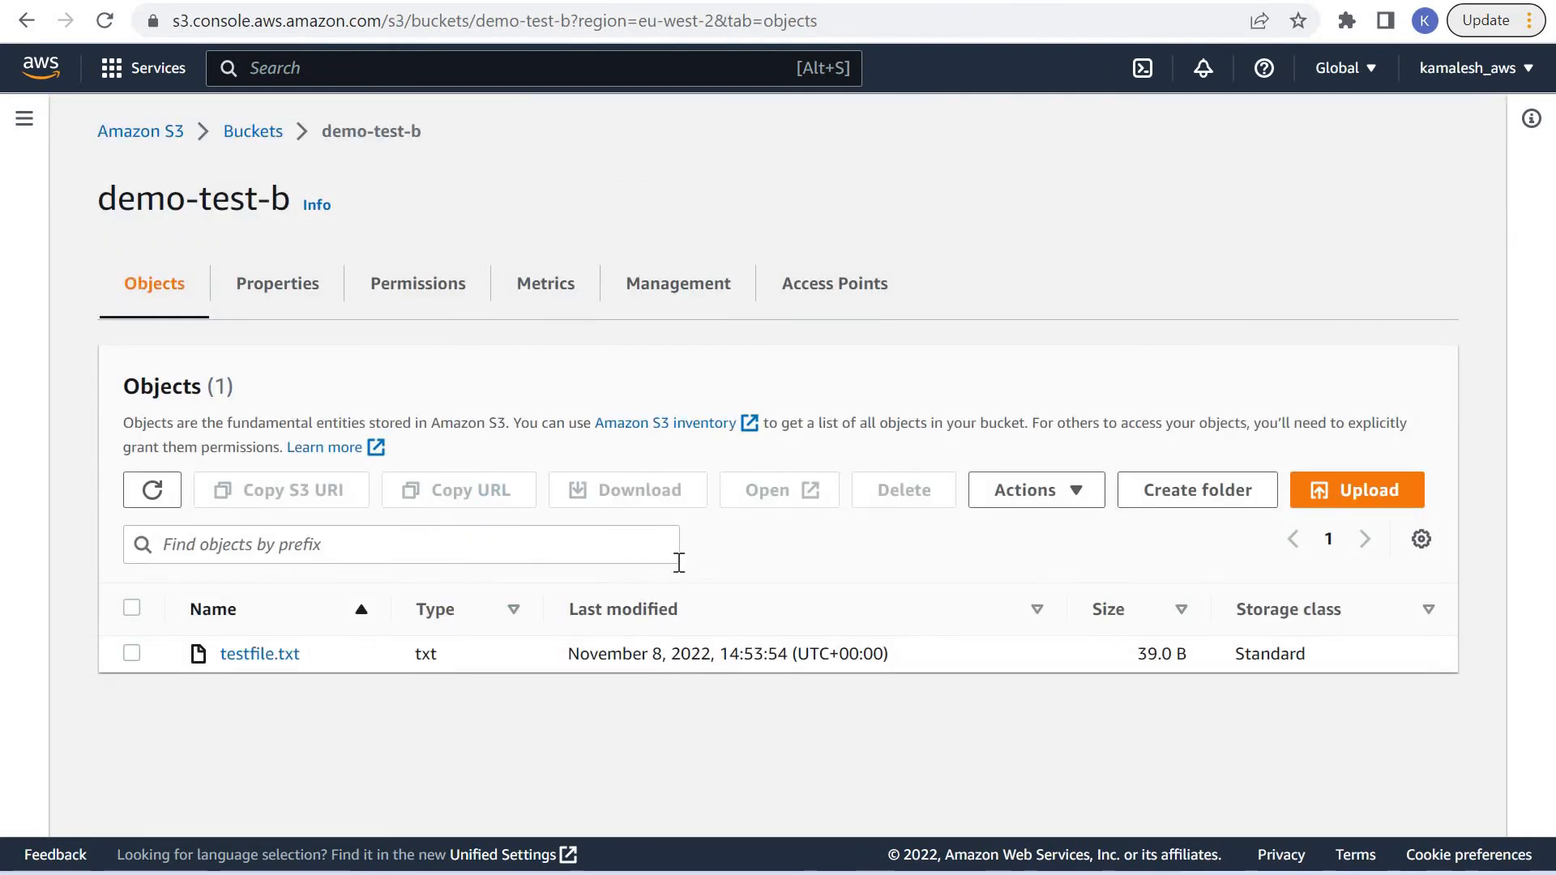
Permanently delete testfile.txt from the demo-test-b bucket, confirming with "permanently delete", and close the deletion status page.
click(130, 654)
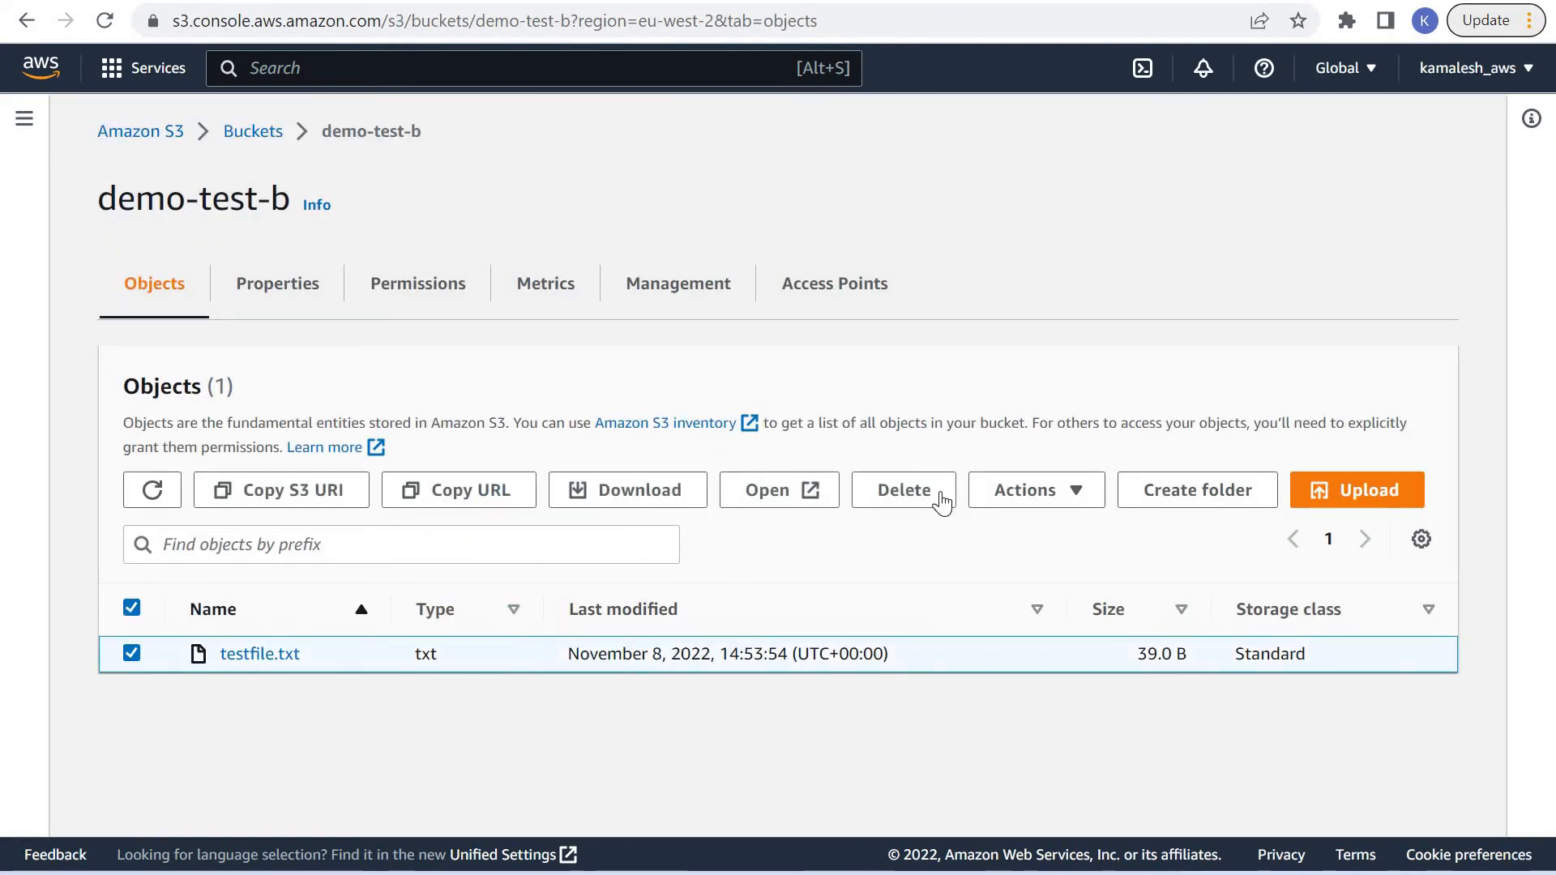
click(903, 489)
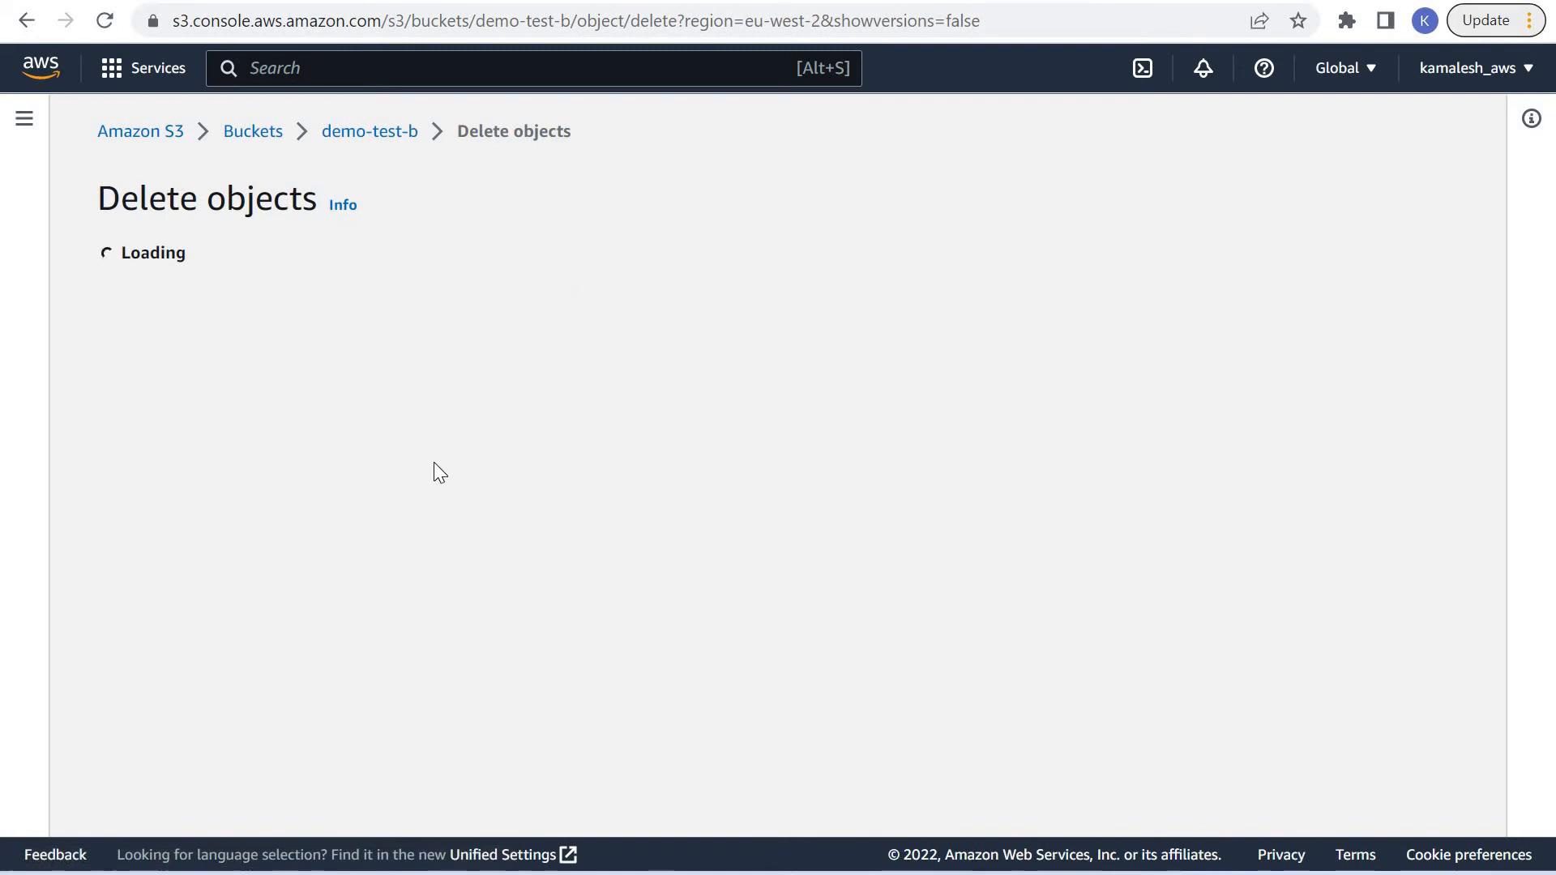
scroll(337, 632, down, 2)
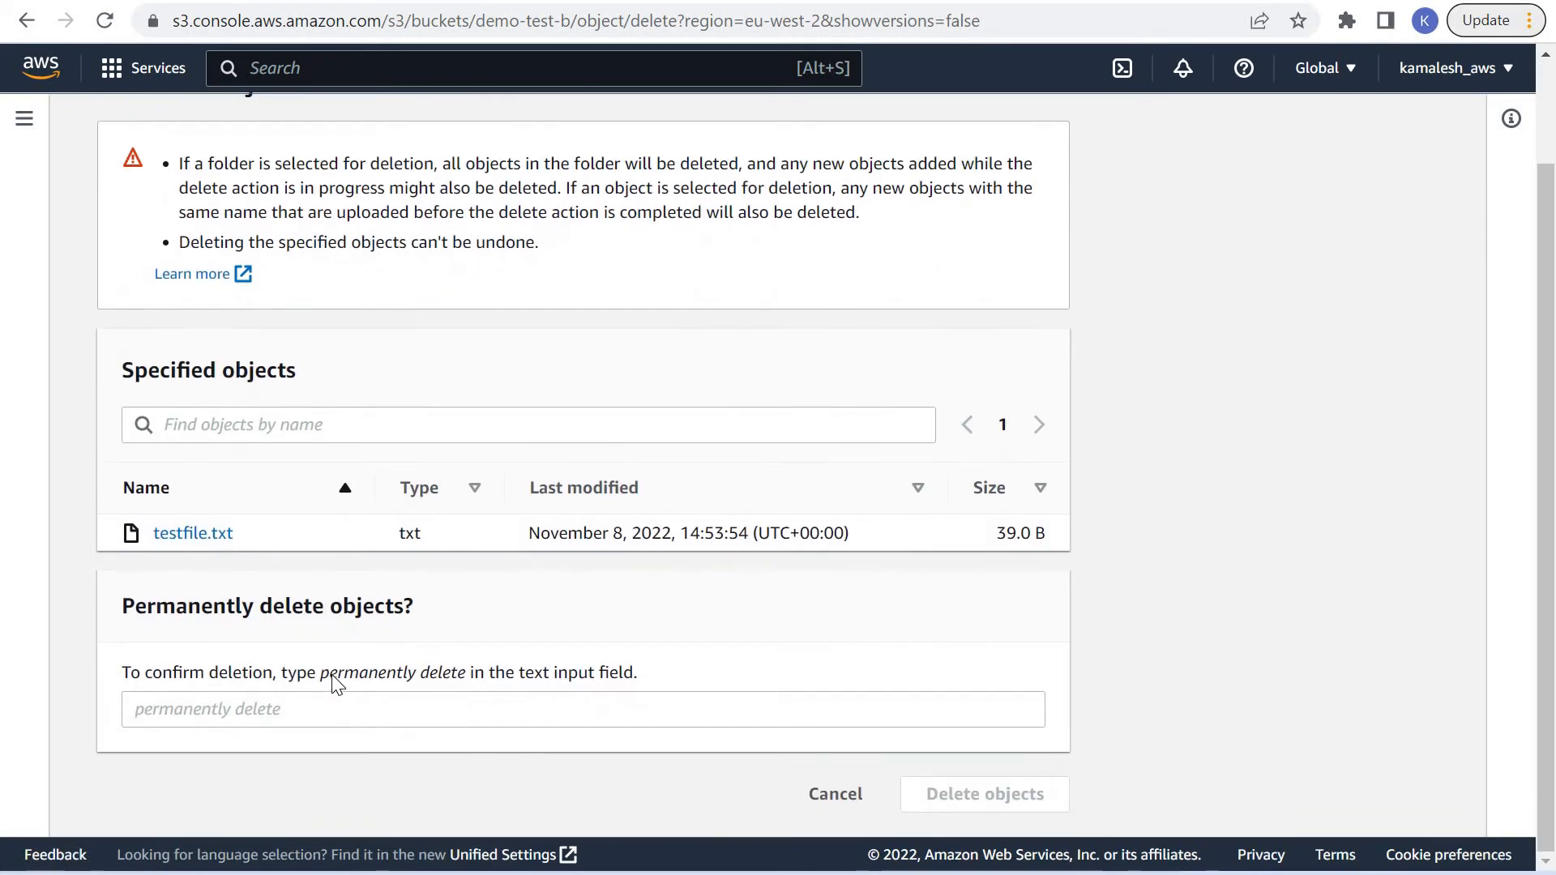
drag(321, 675, 468, 683)
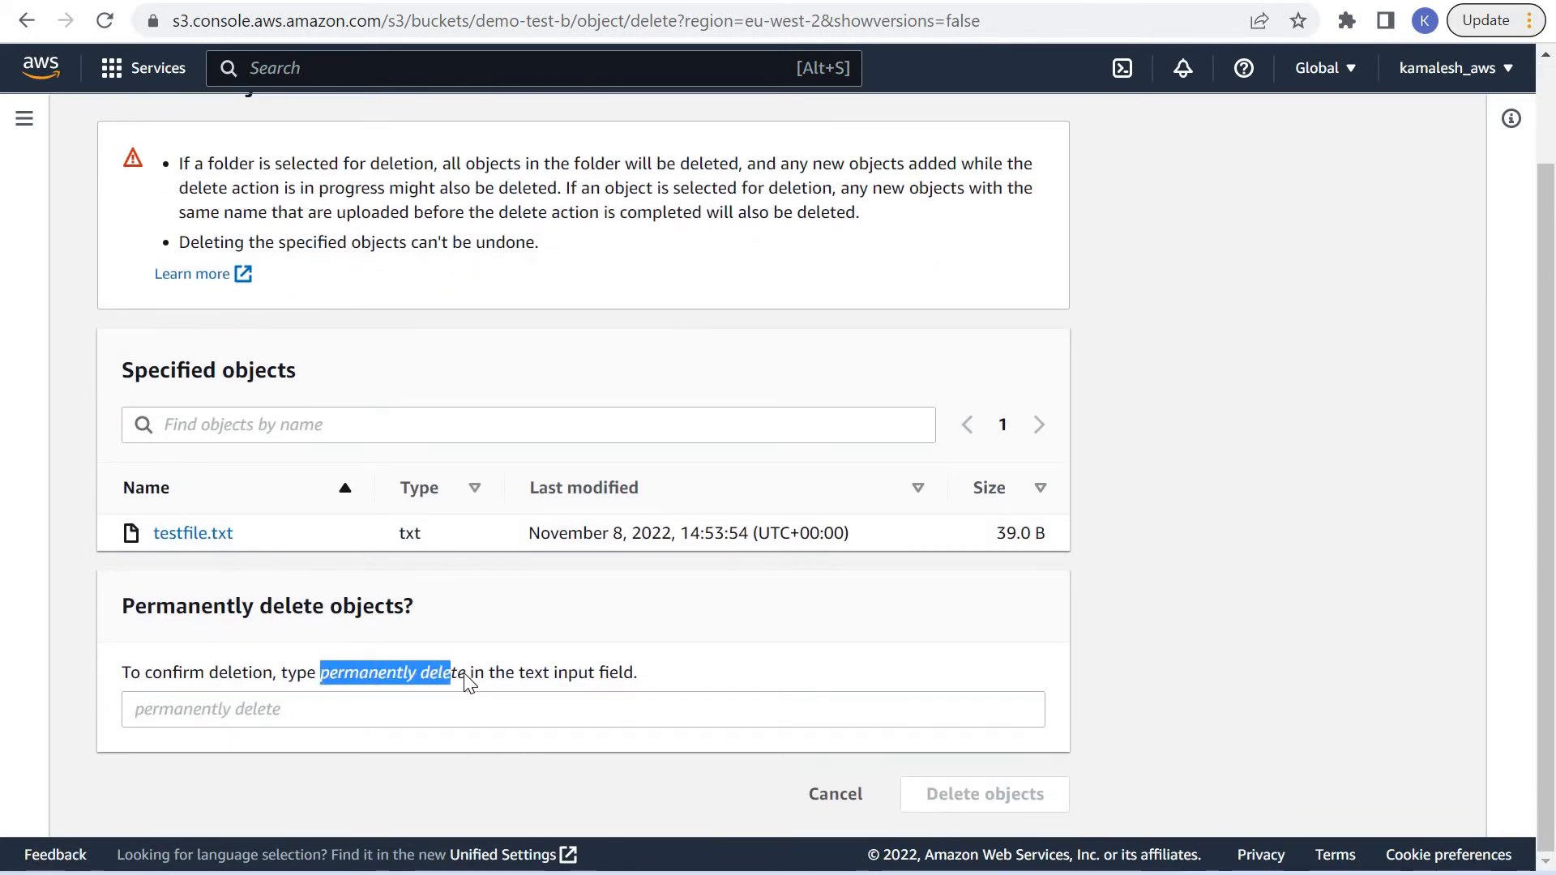
click(392, 716)
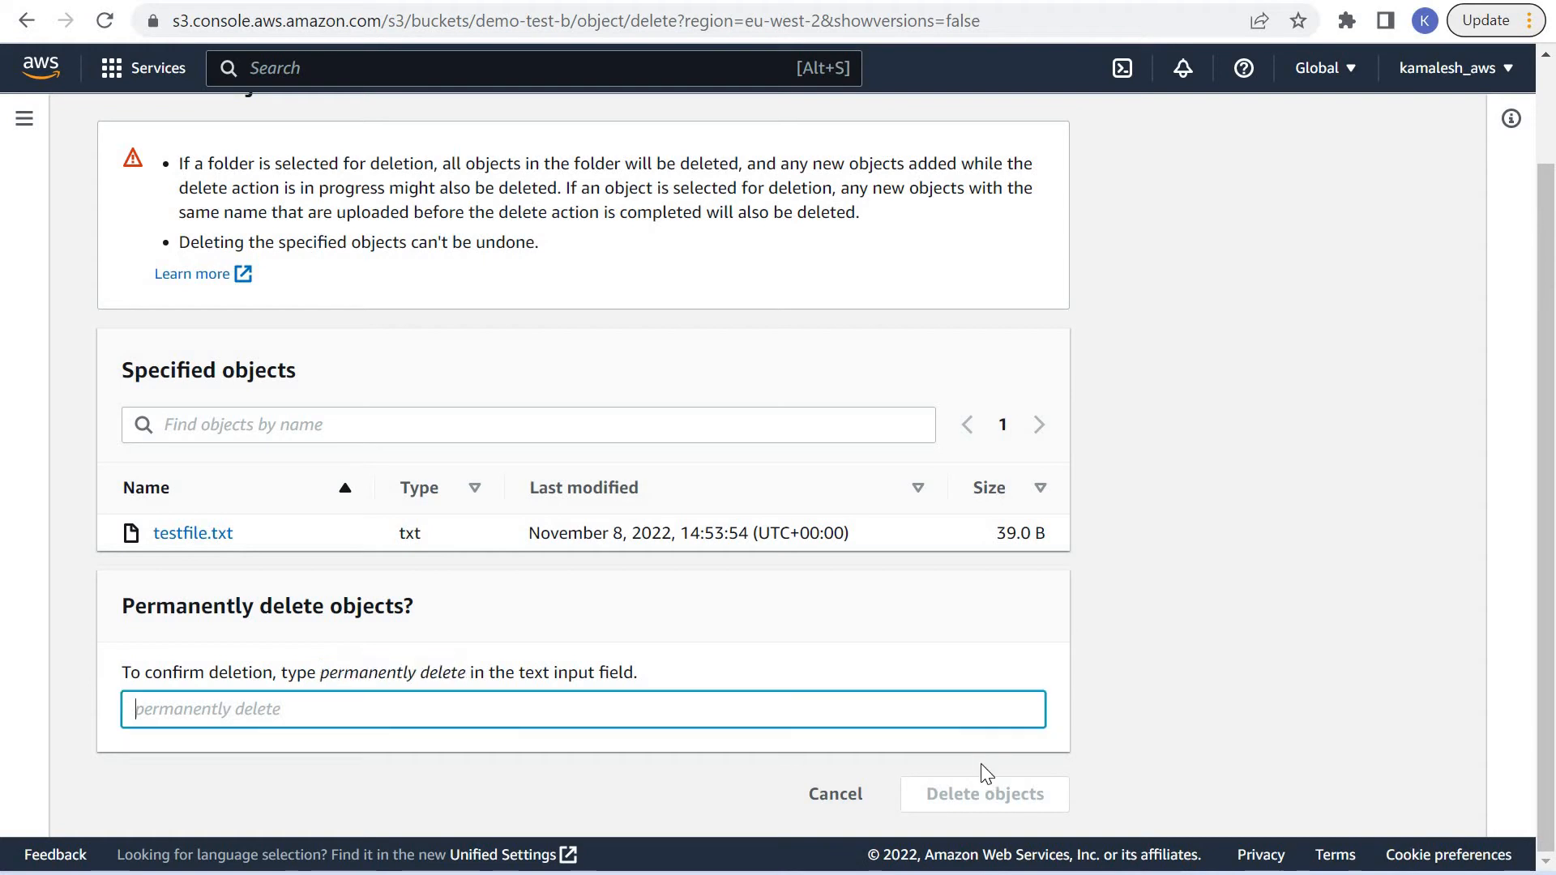
key(ctrl+v)
click(981, 794)
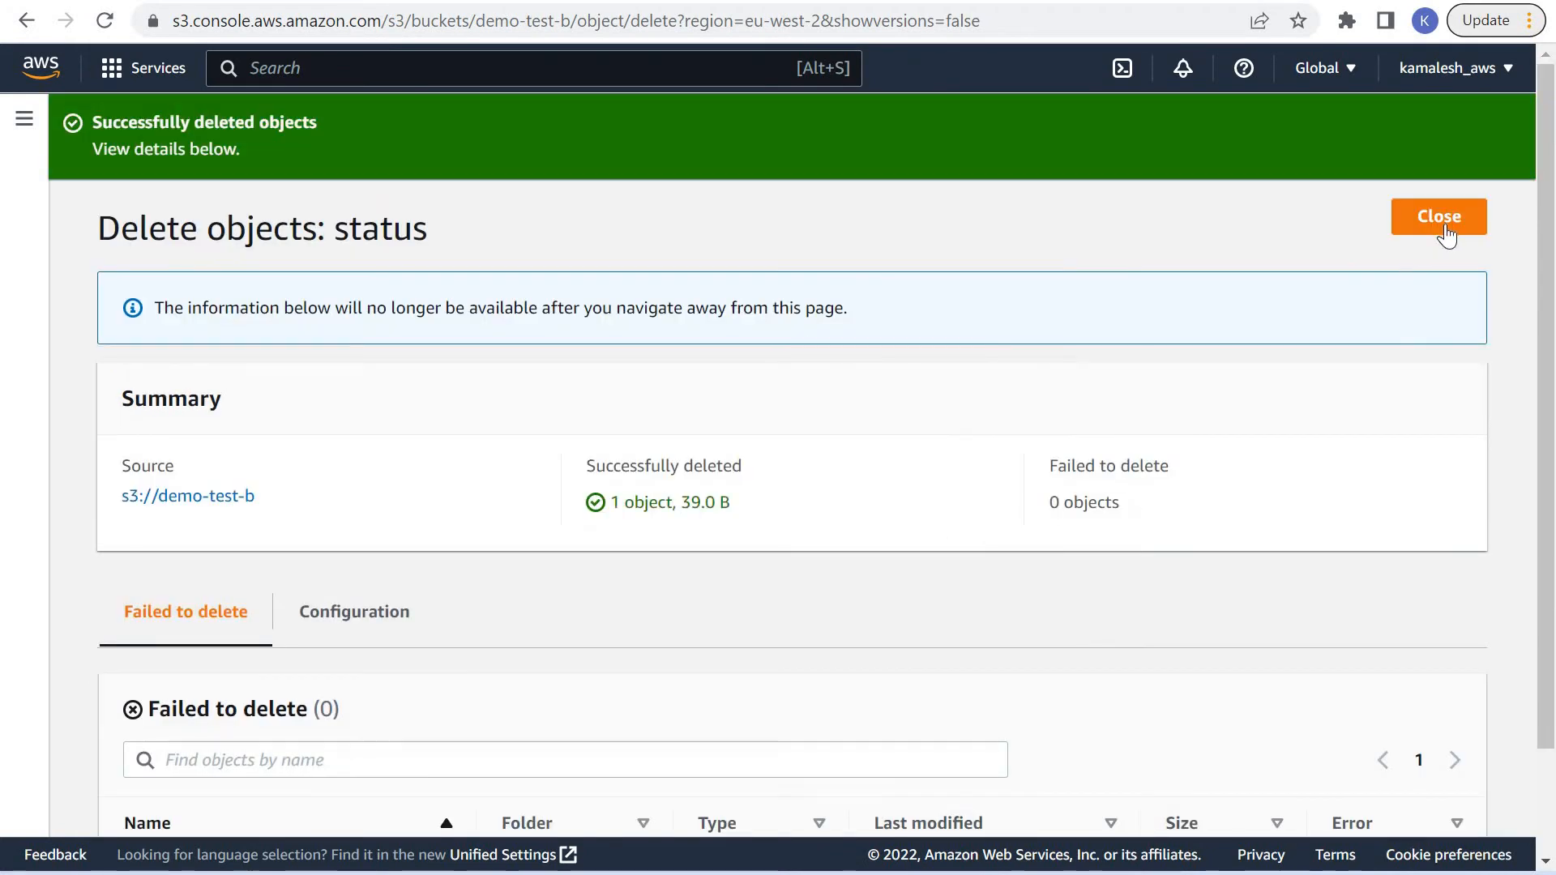
click(1447, 236)
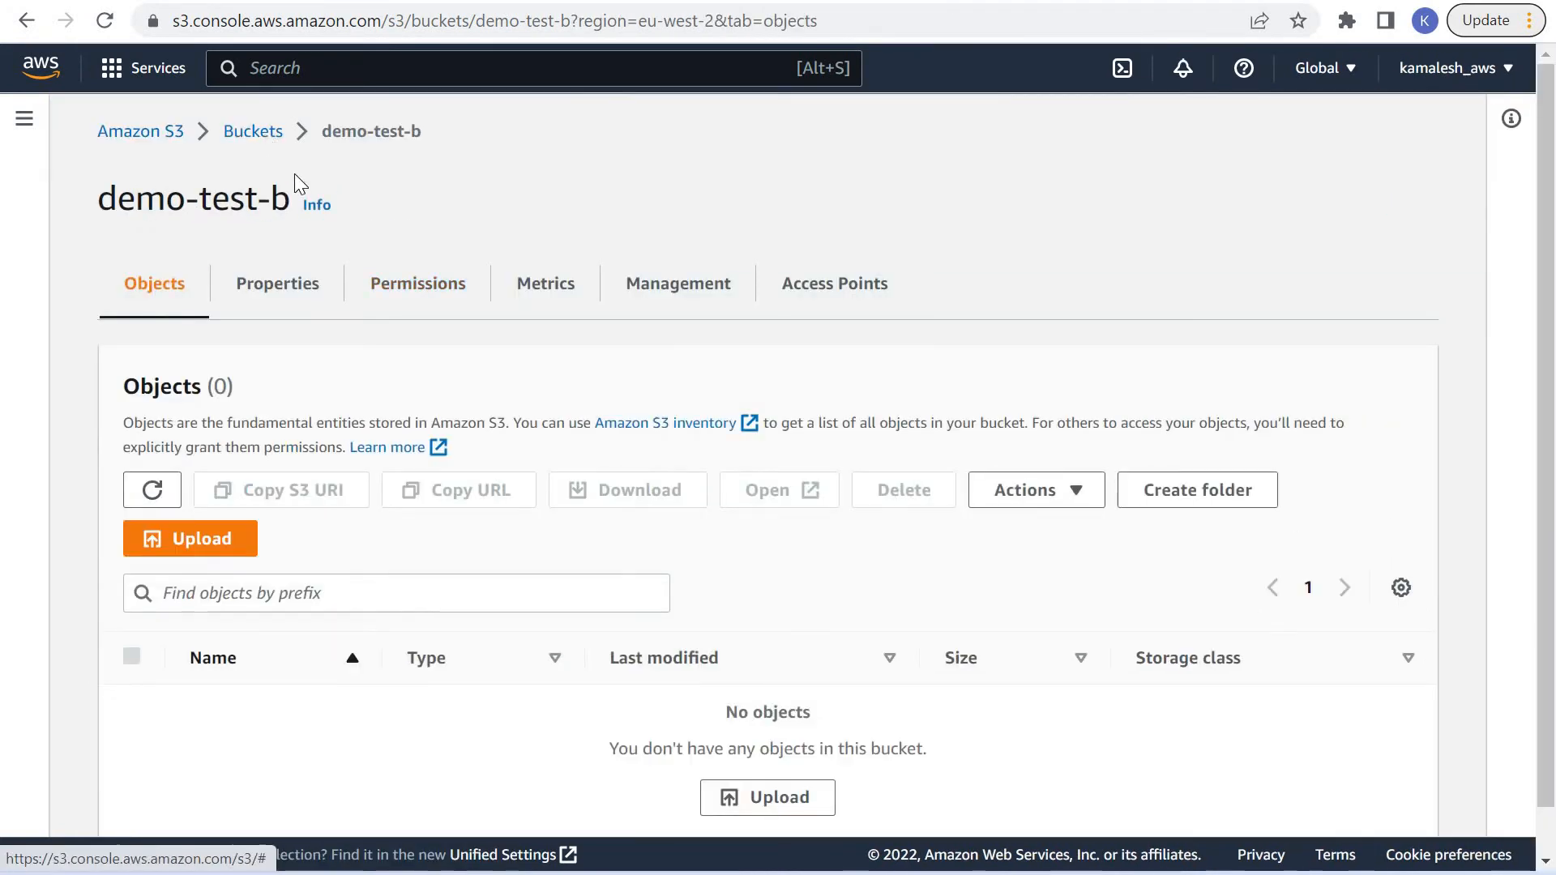
Upload testfile.txt from the desktop to the demo-test-b bucket again and close the upload status page.
click(253, 131)
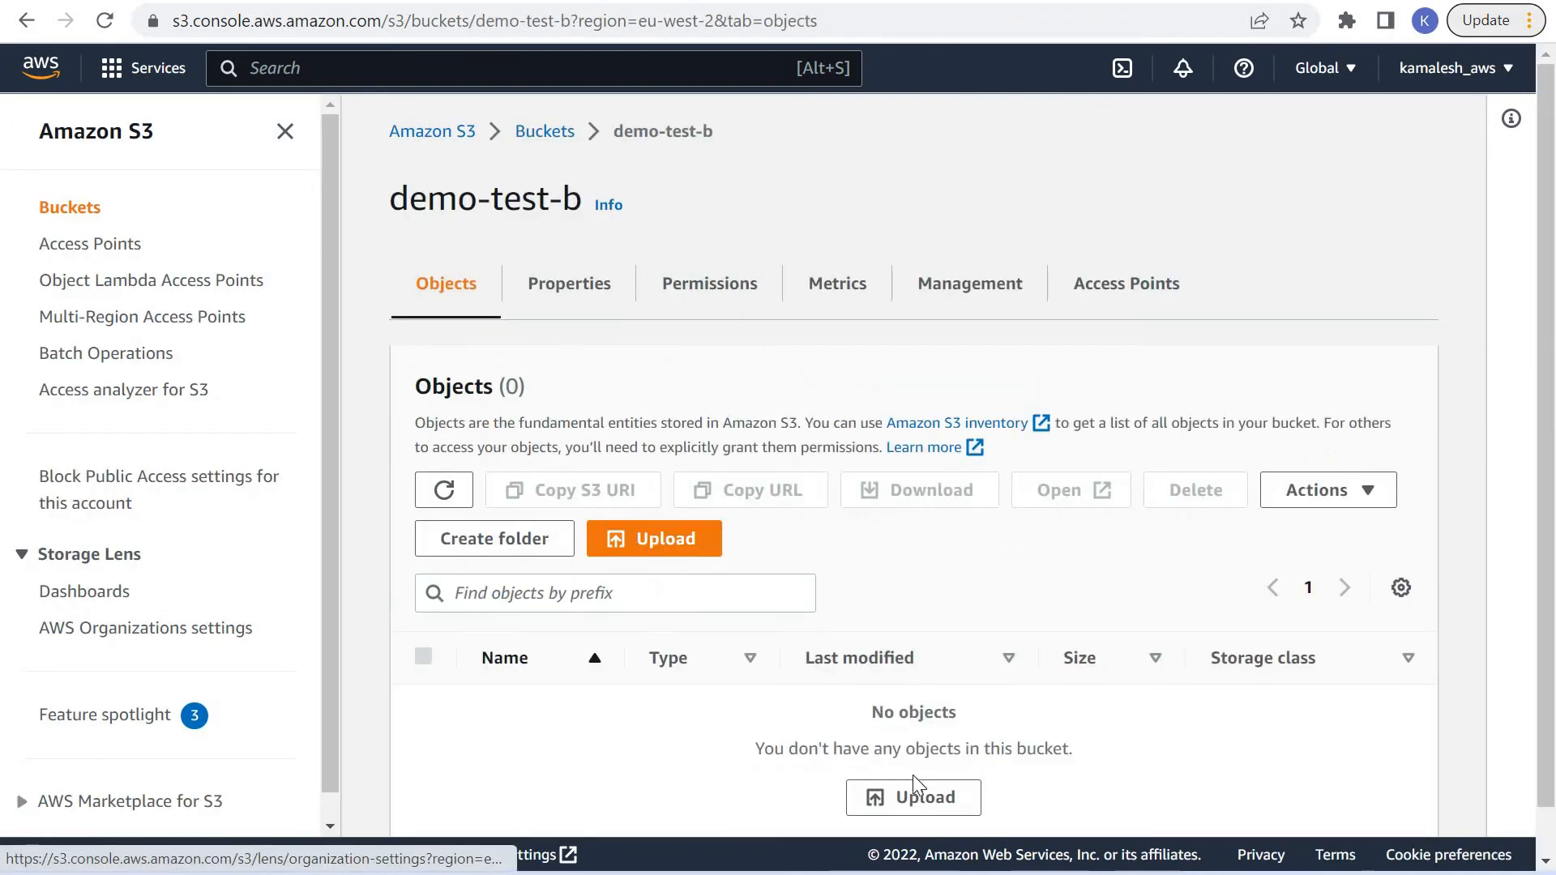
scroll(919, 783, down, 1)
click(914, 750)
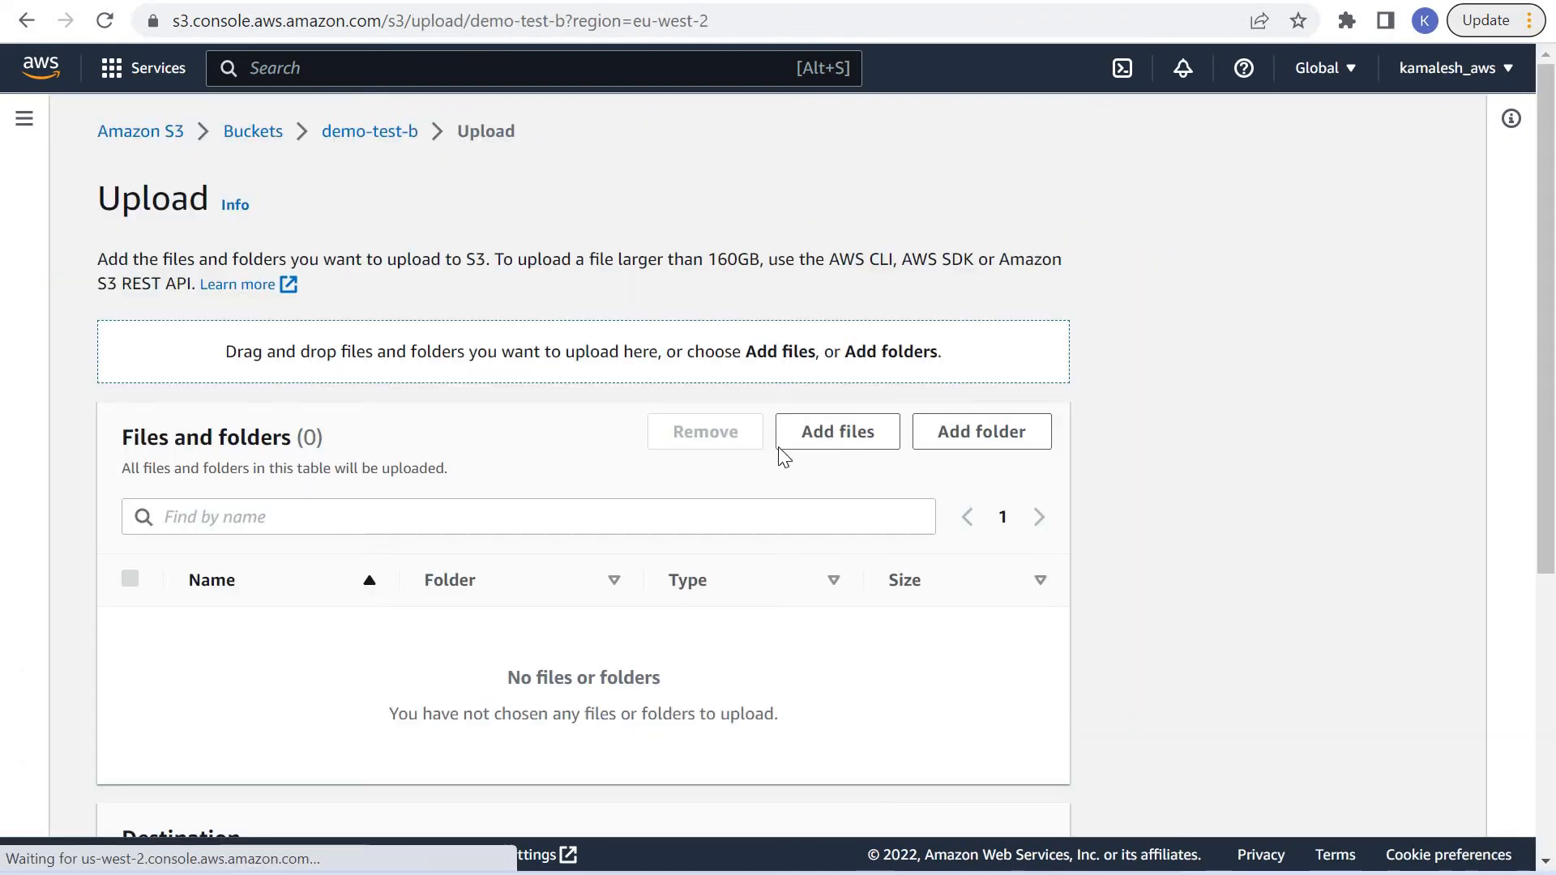
click(835, 433)
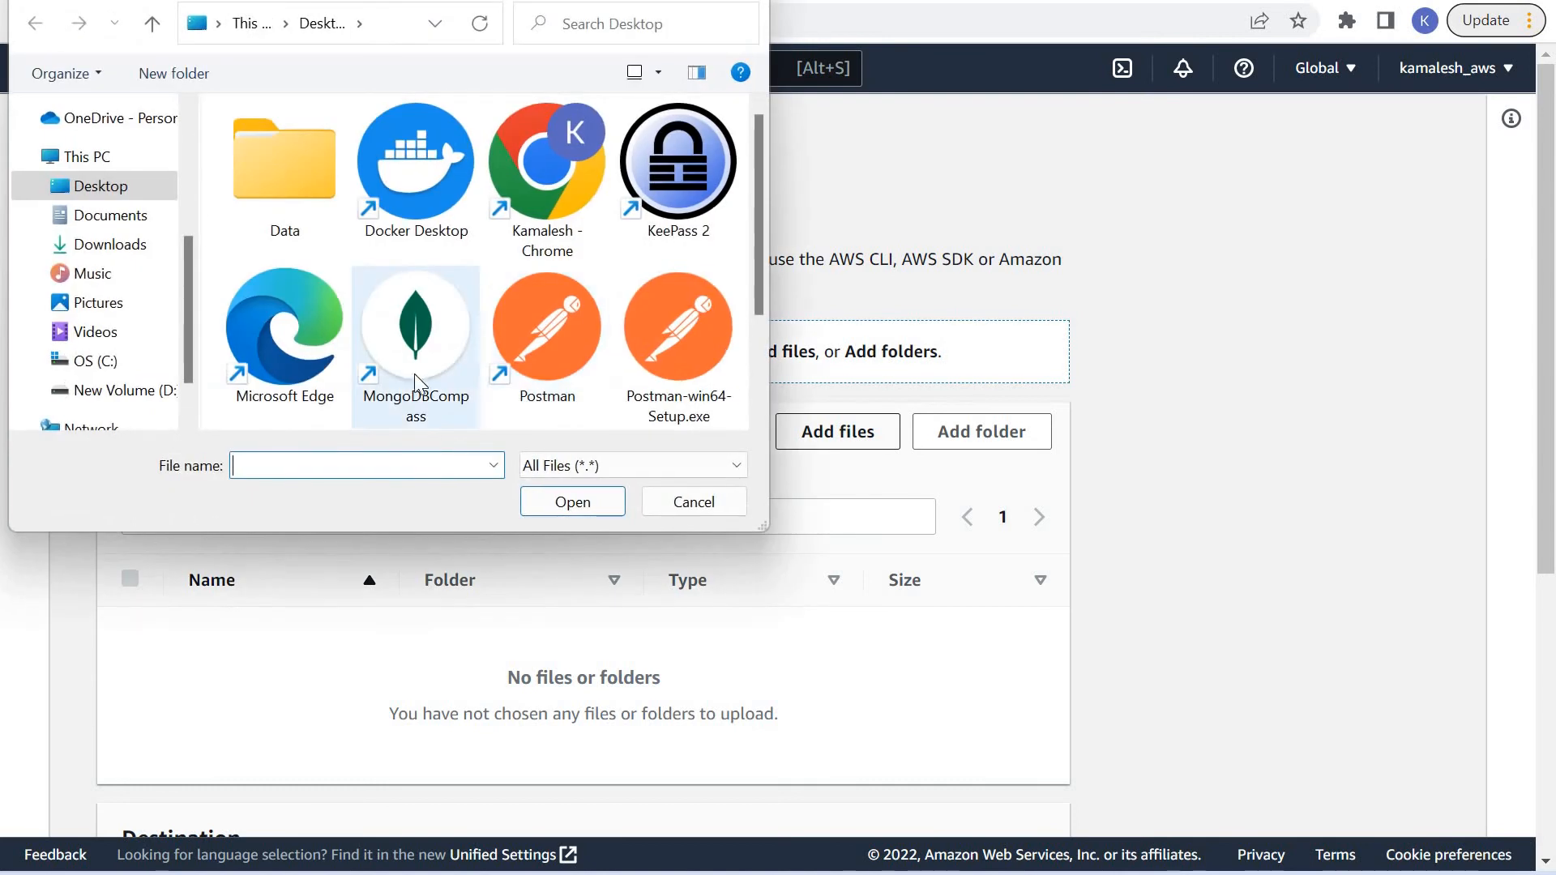
scroll(415, 373, down, 2)
double_click(414, 350)
scroll(664, 677, down, 4)
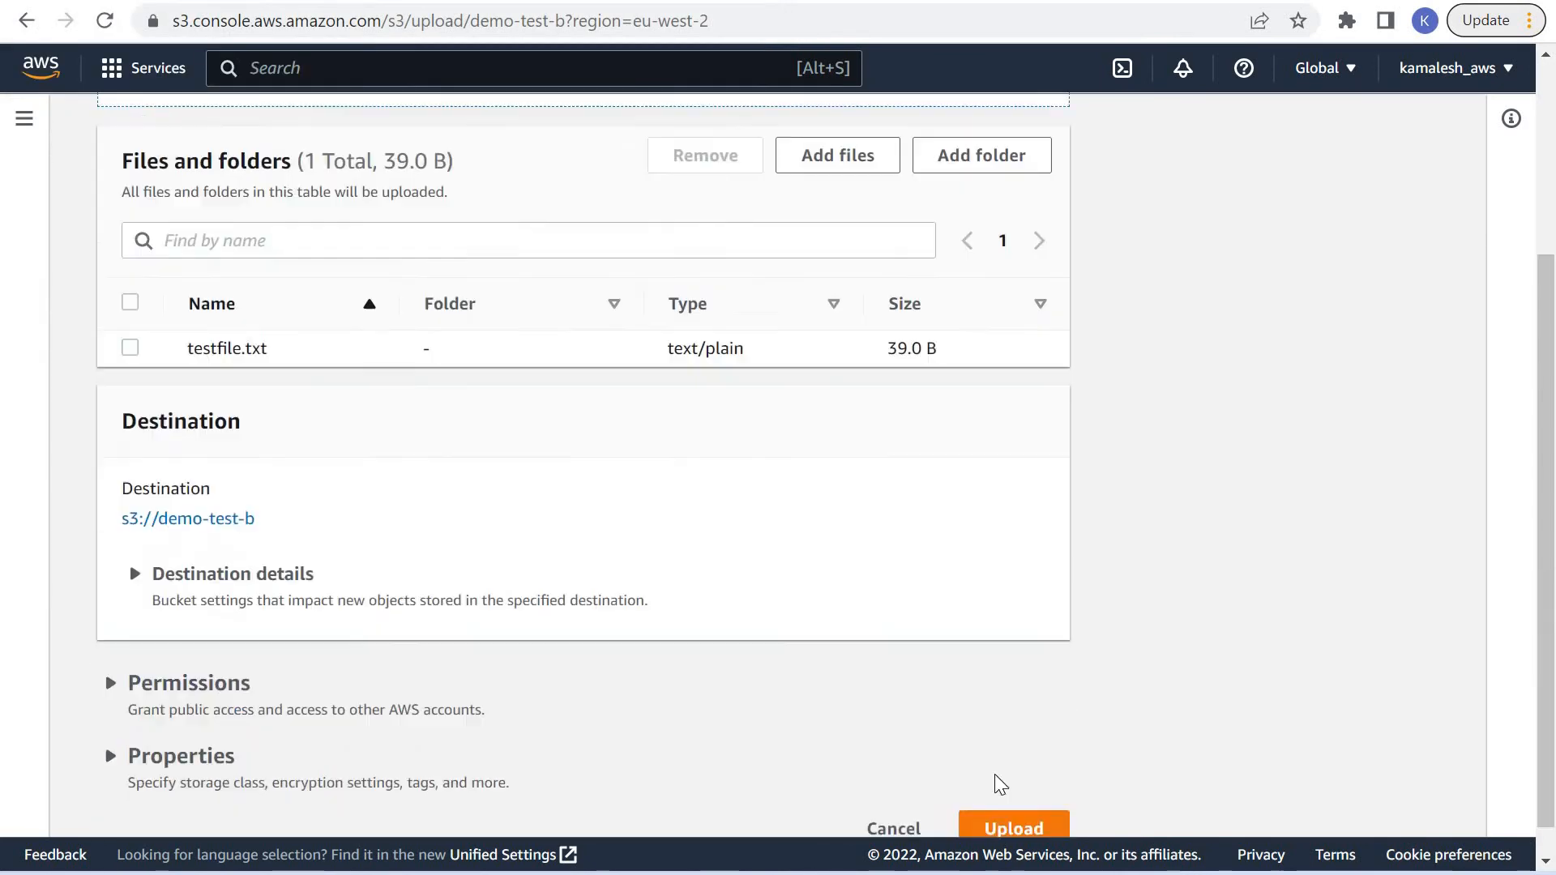
click(1002, 792)
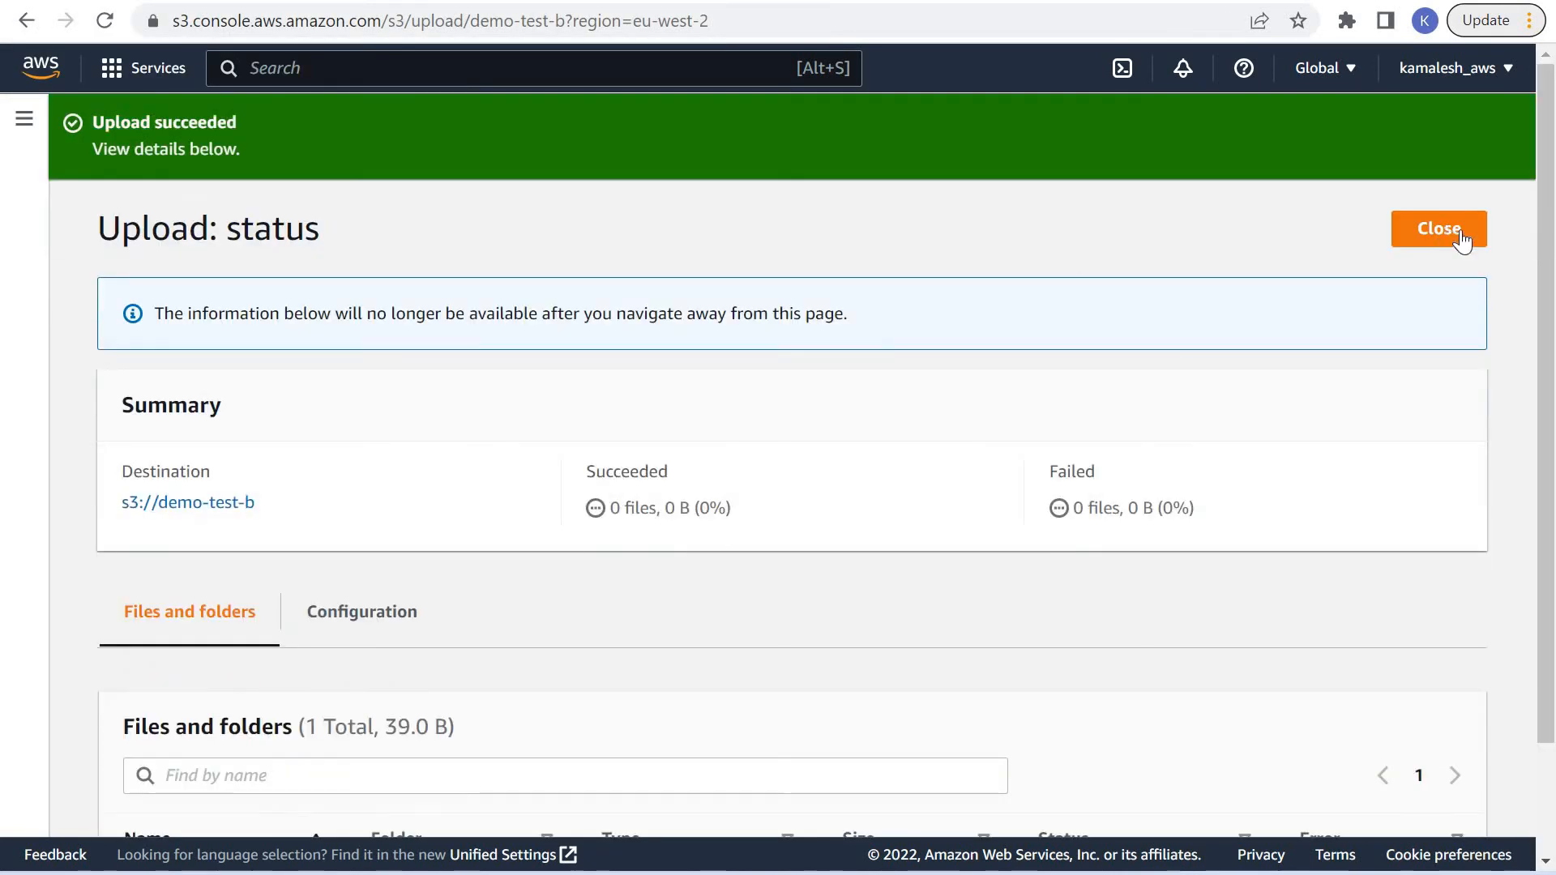
click(1448, 236)
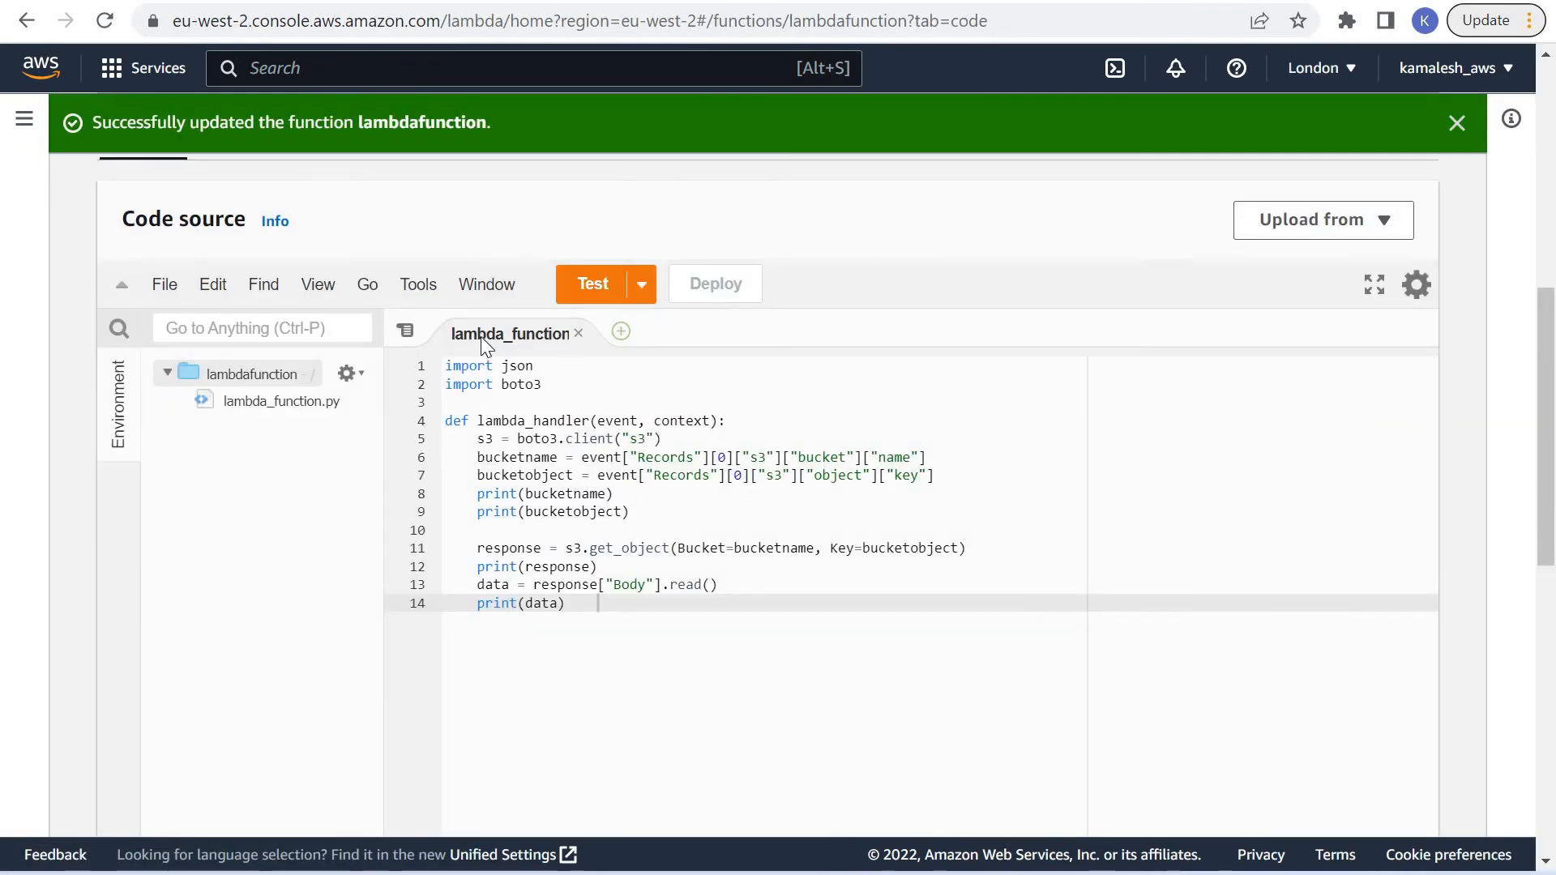
Switch to CloudWatch and open the newest log stream of the /aws/lambda/lambdafunction log group.
scroll(1455, 123, up, 5)
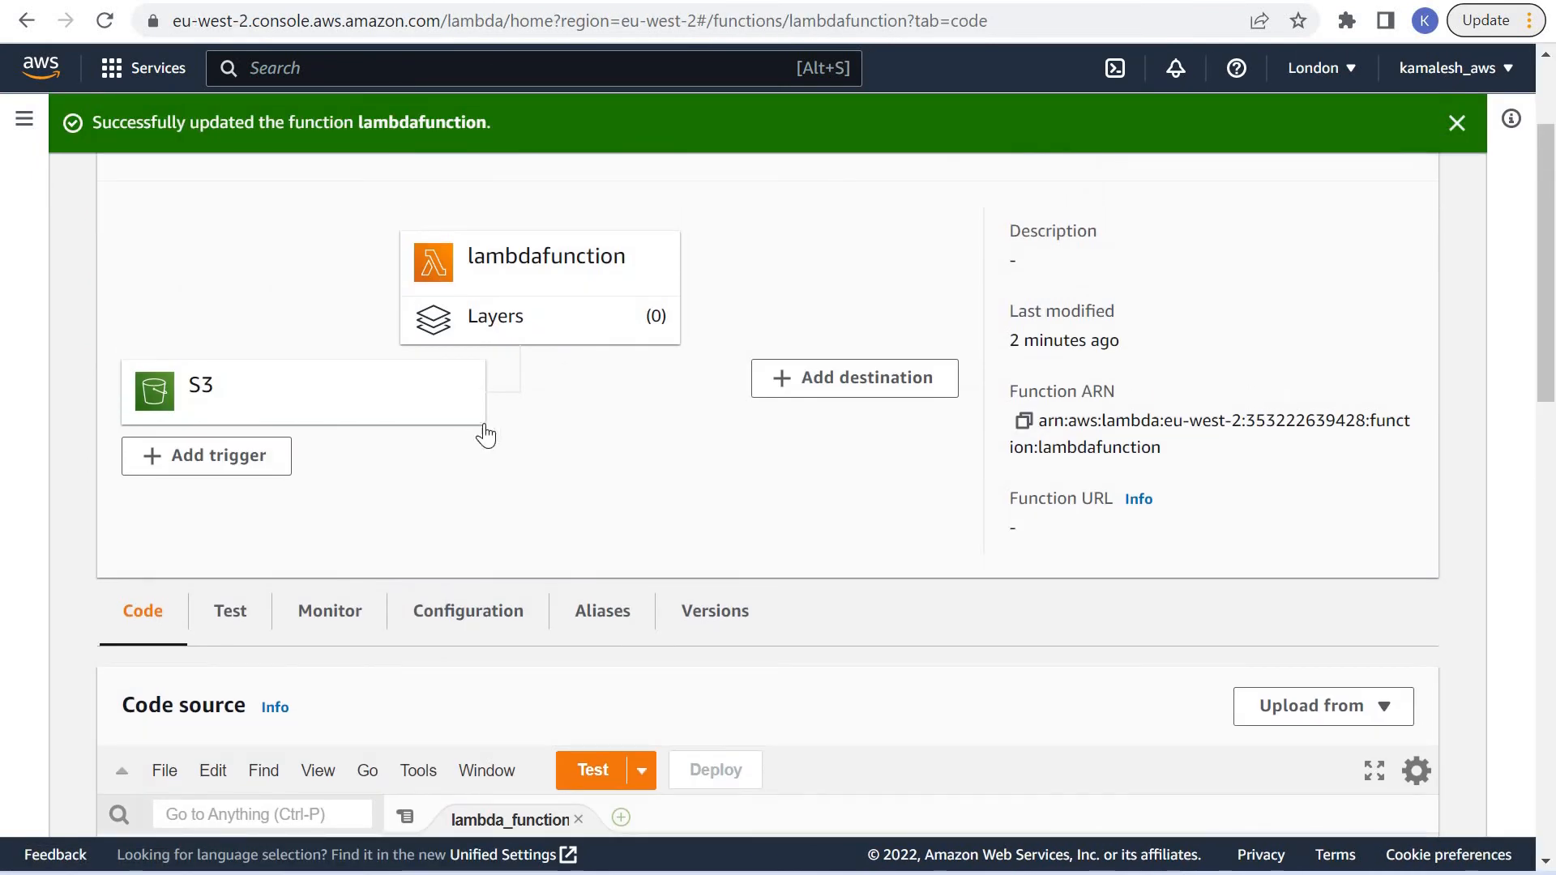
scroll(306, 216, up, 2)
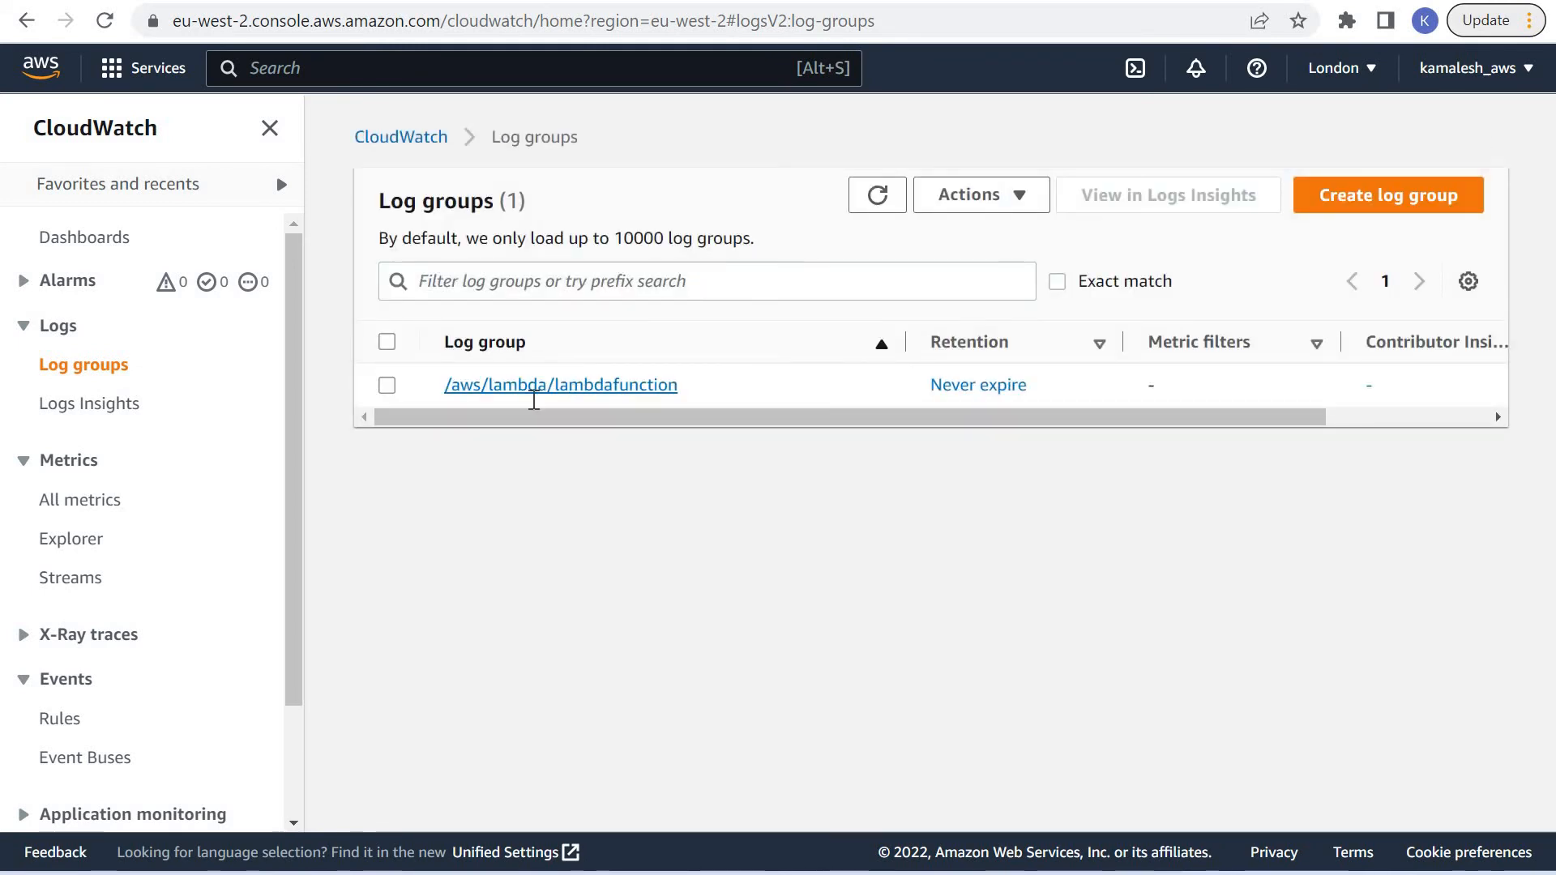
click(531, 386)
scroll(785, 747, down, 3)
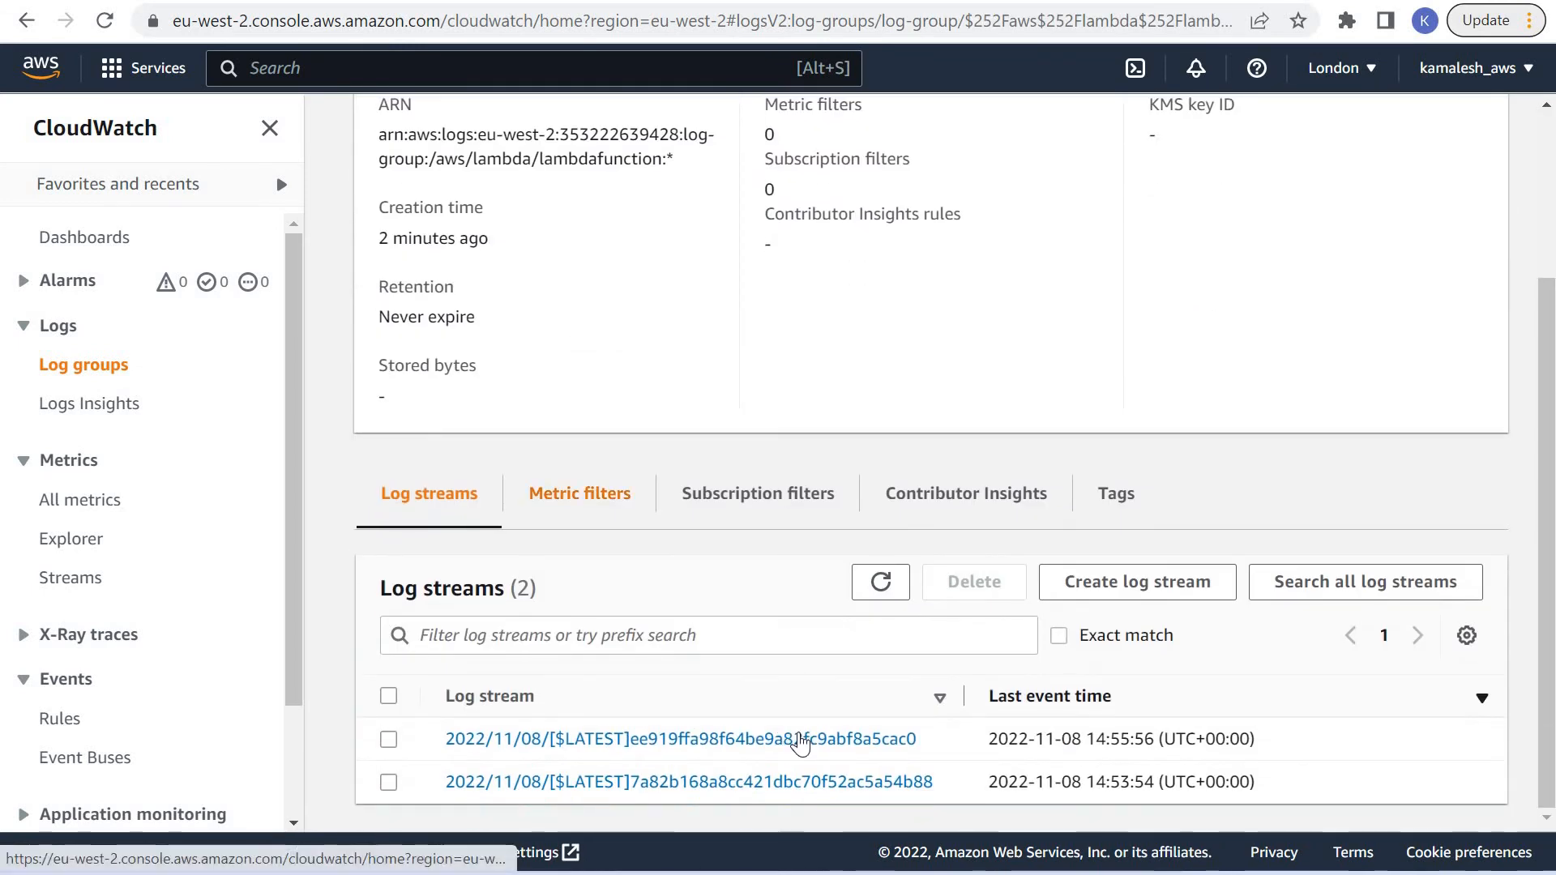
click(801, 739)
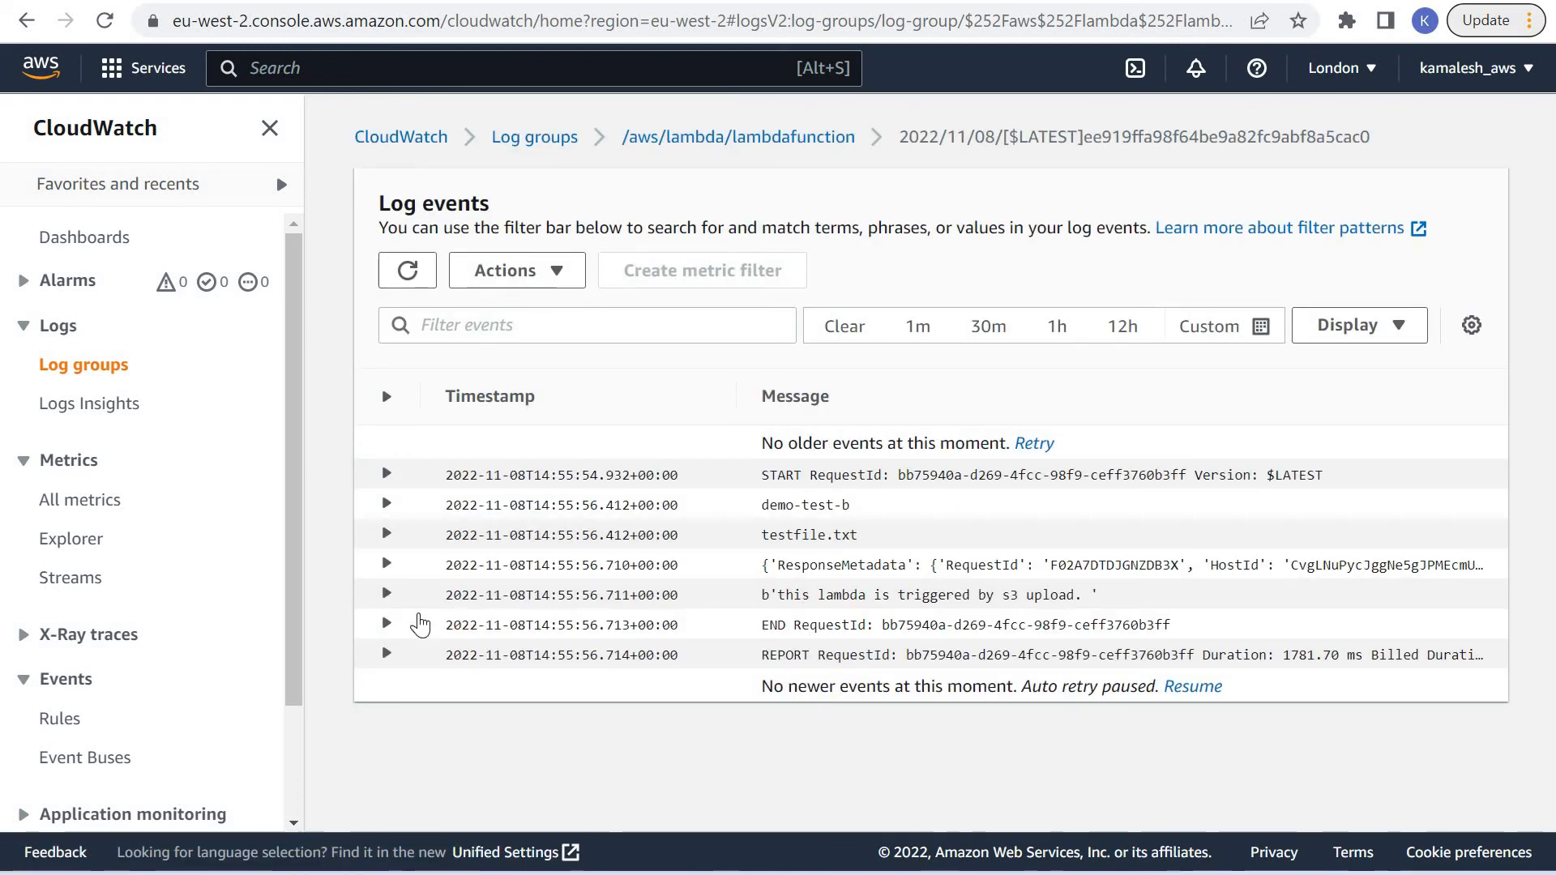
Expand the log event that holds the uploaded file's printed text and examine it.
click(387, 594)
mouse_move(790, 637)
mouse_down()
mouse_move(587, 629)
mouse_move(487, 640)
mouse_move(496, 658)
mouse_move(478, 640)
mouse_move(774, 634)
mouse_up()
click(445, 625)
click(1229, 233)
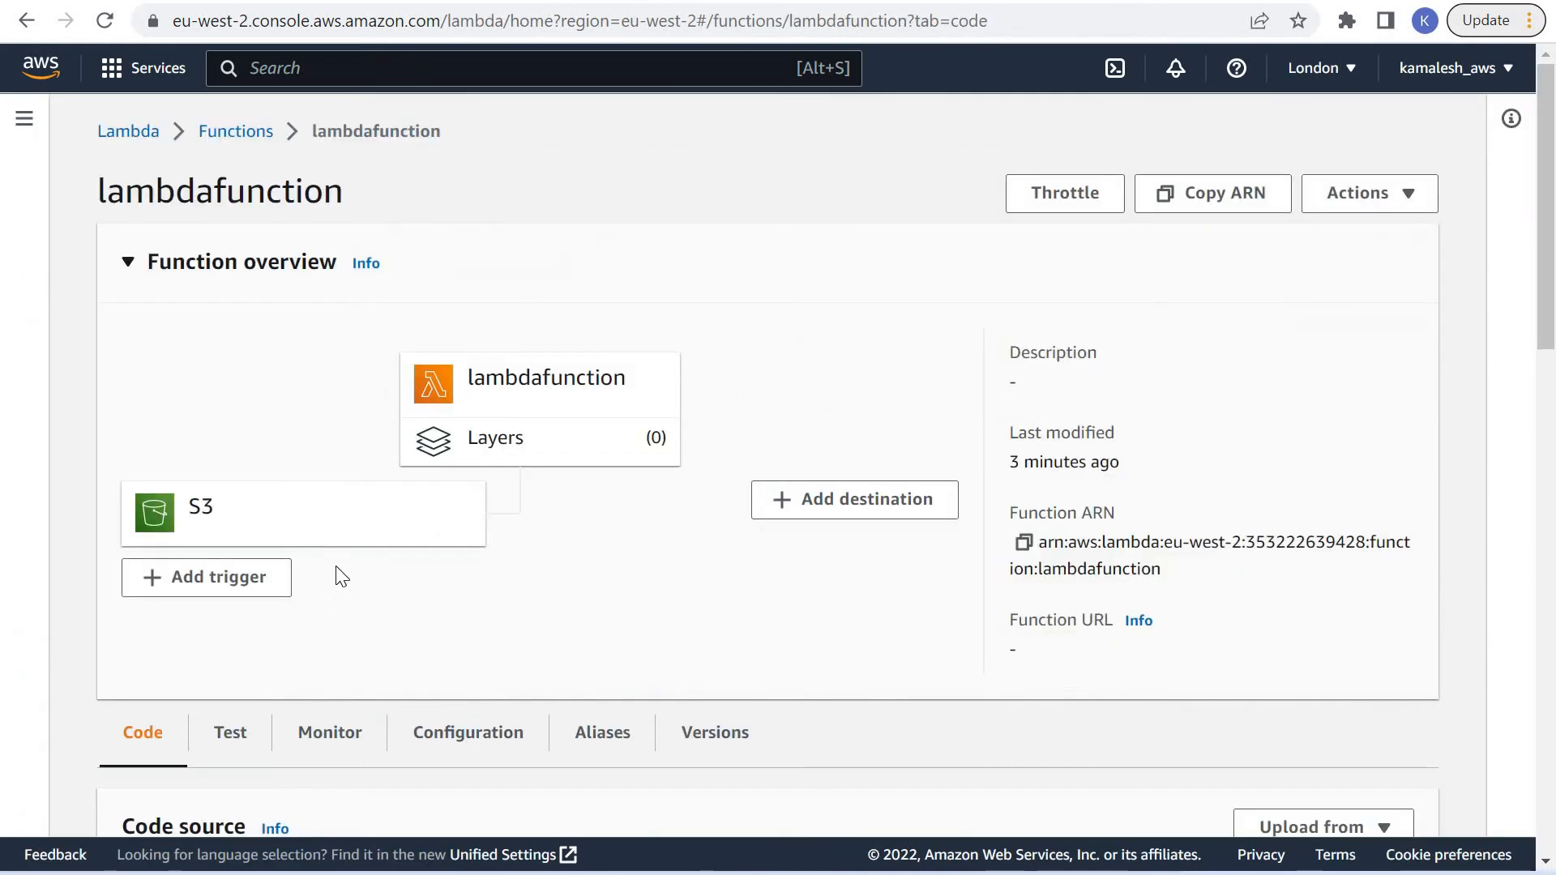
Return to lambdafunction's code source and examine the bucketname and bucketobject assignments, the get_object call and the print(response) line.
scroll(705, 517, down, 5)
click(703, 498)
click(718, 550)
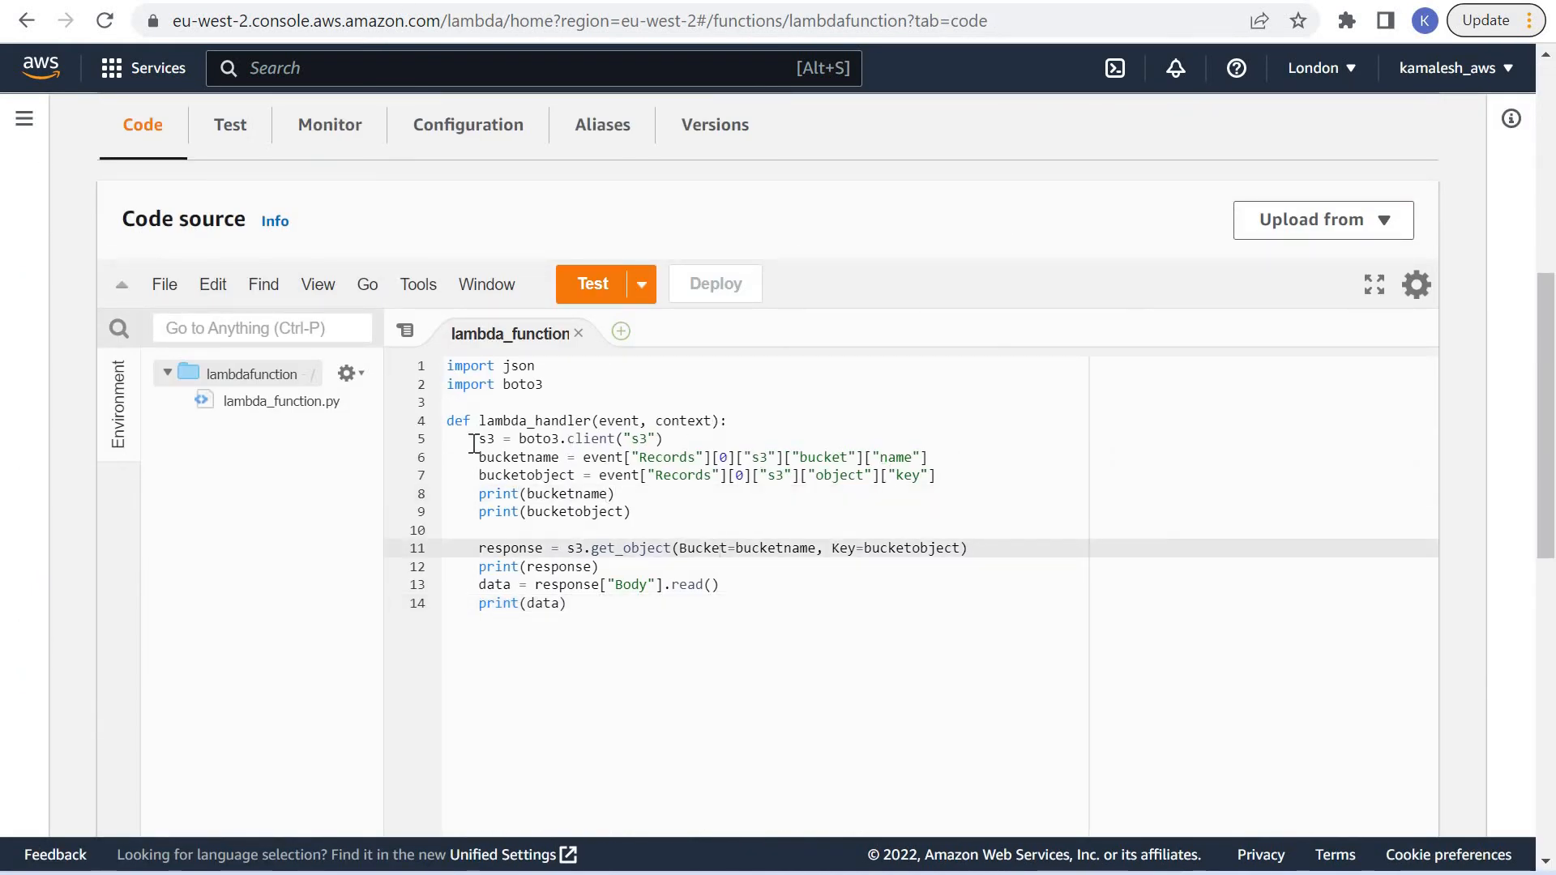
drag(479, 458, 955, 478)
click(869, 596)
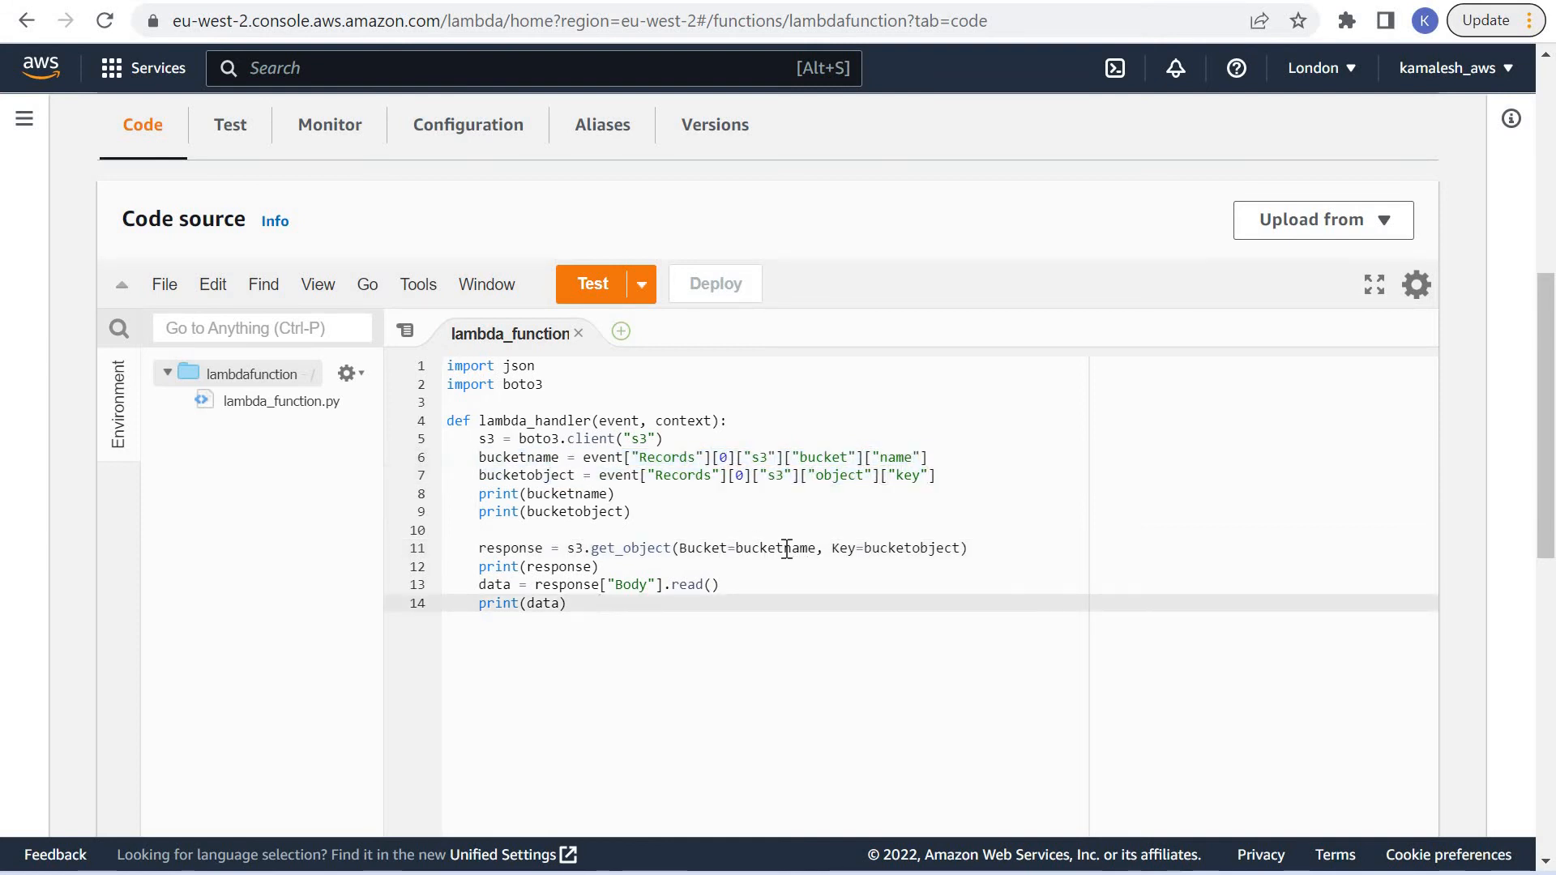
click(881, 547)
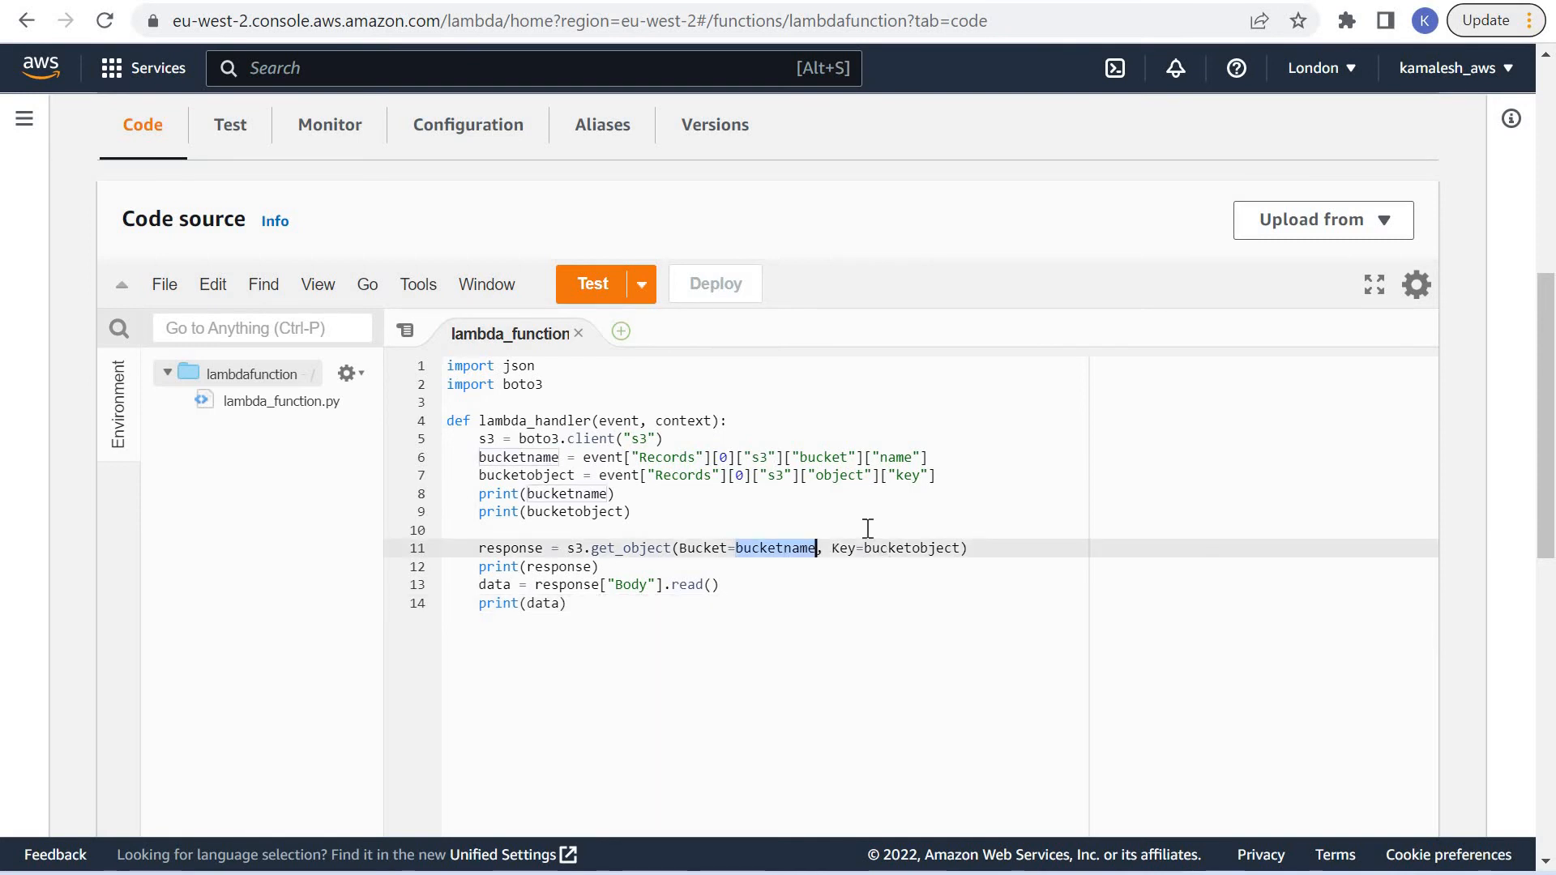
click(660, 514)
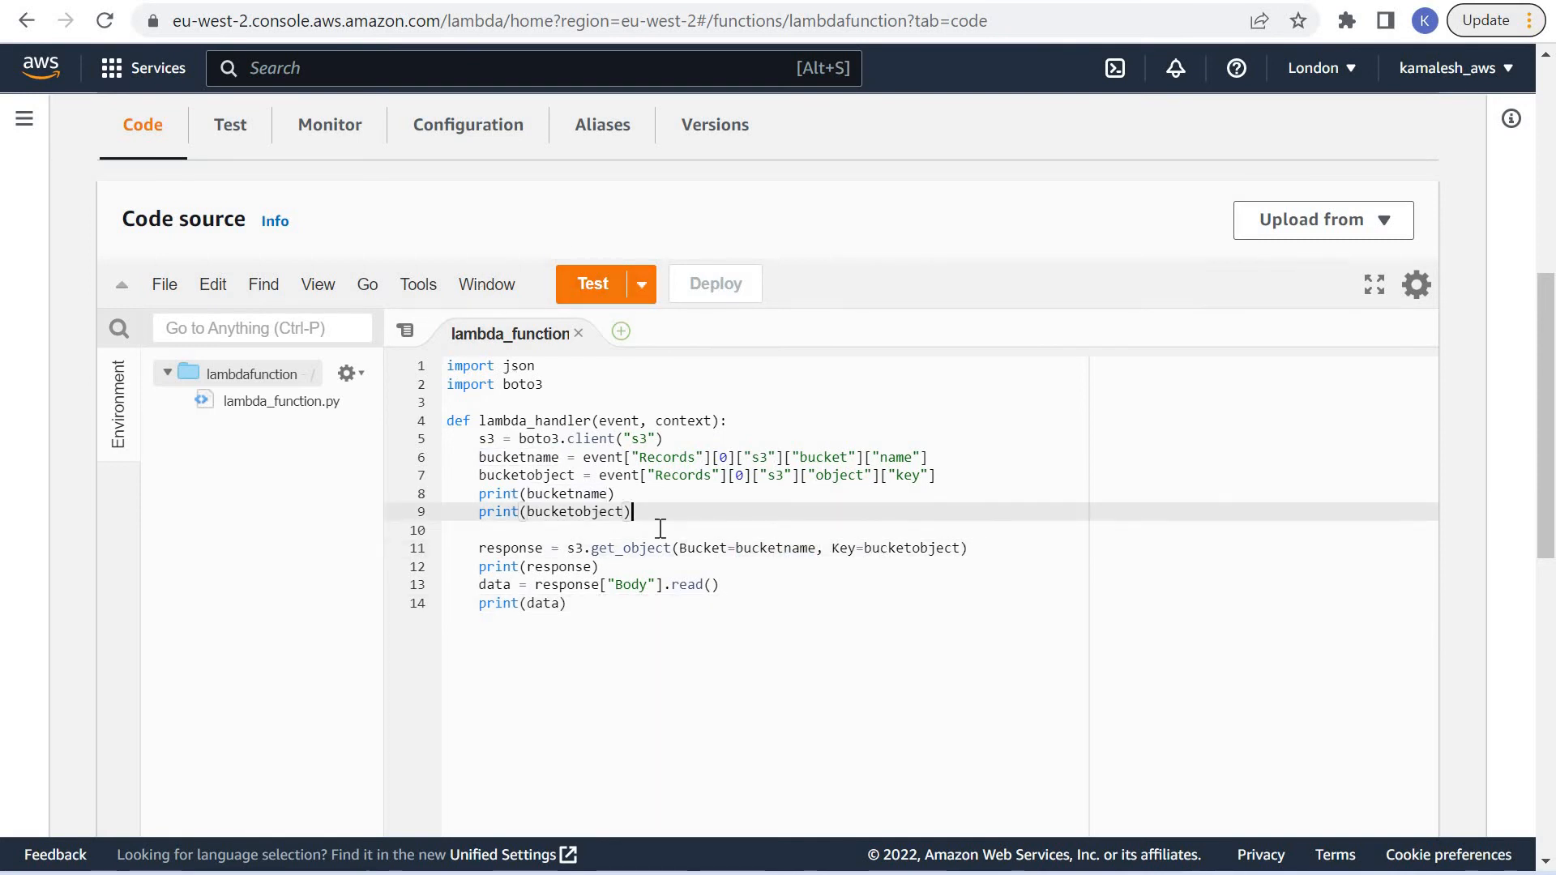
click(620, 566)
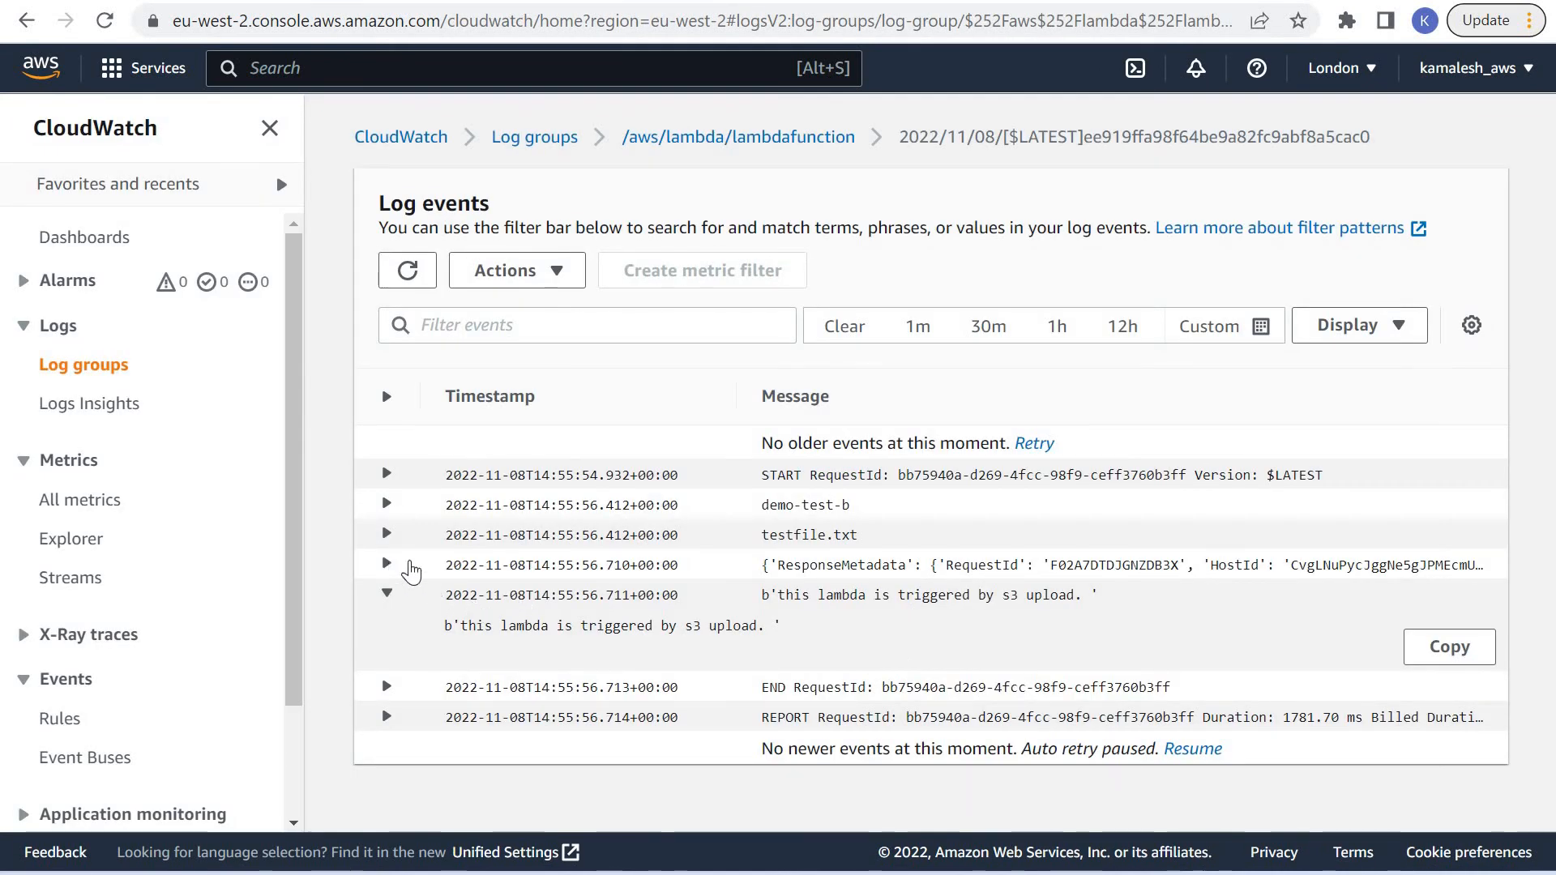
Switch to the CloudWatch log stream, expand the ResponseMetadata log event and examine the printed get_object response.
click(886, 573)
scroll(892, 583, down, 1)
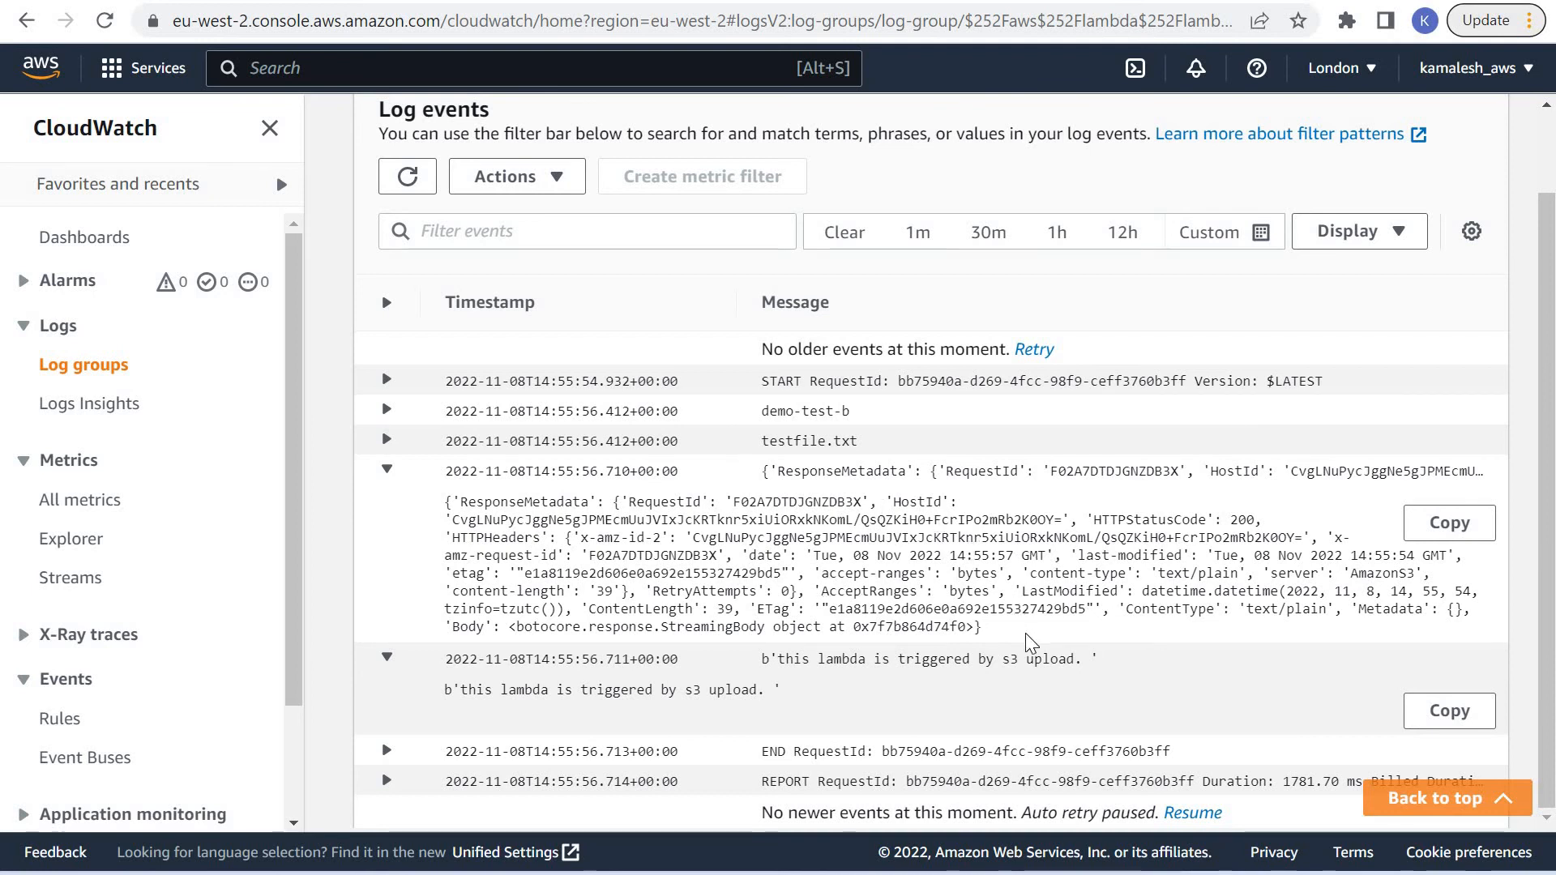
drag(983, 635, 850, 555)
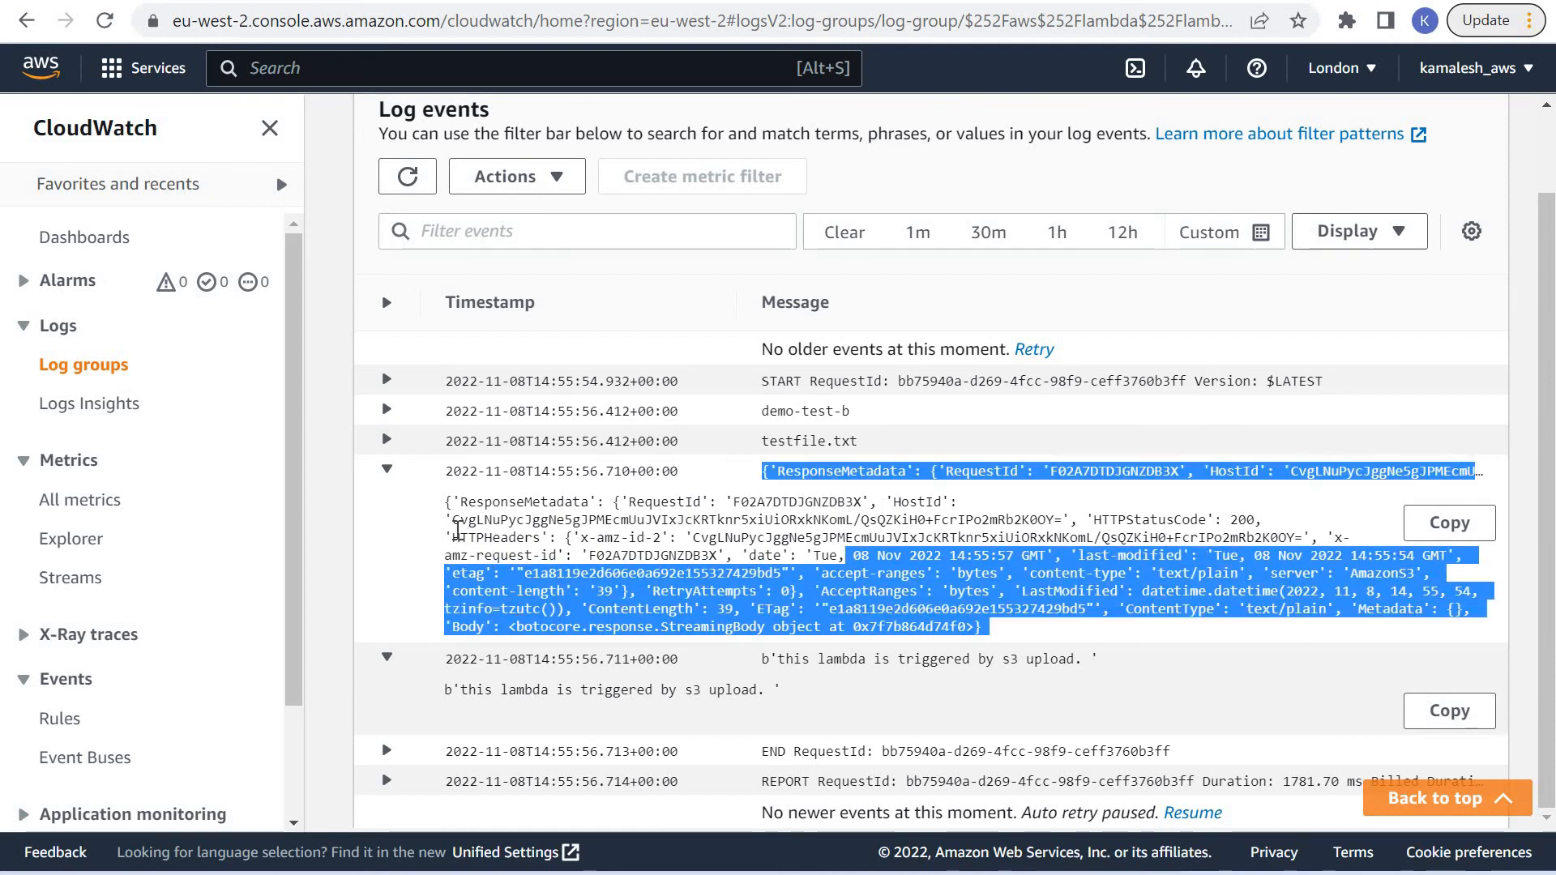
click(450, 523)
drag(448, 501, 1023, 635)
click(342, 304)
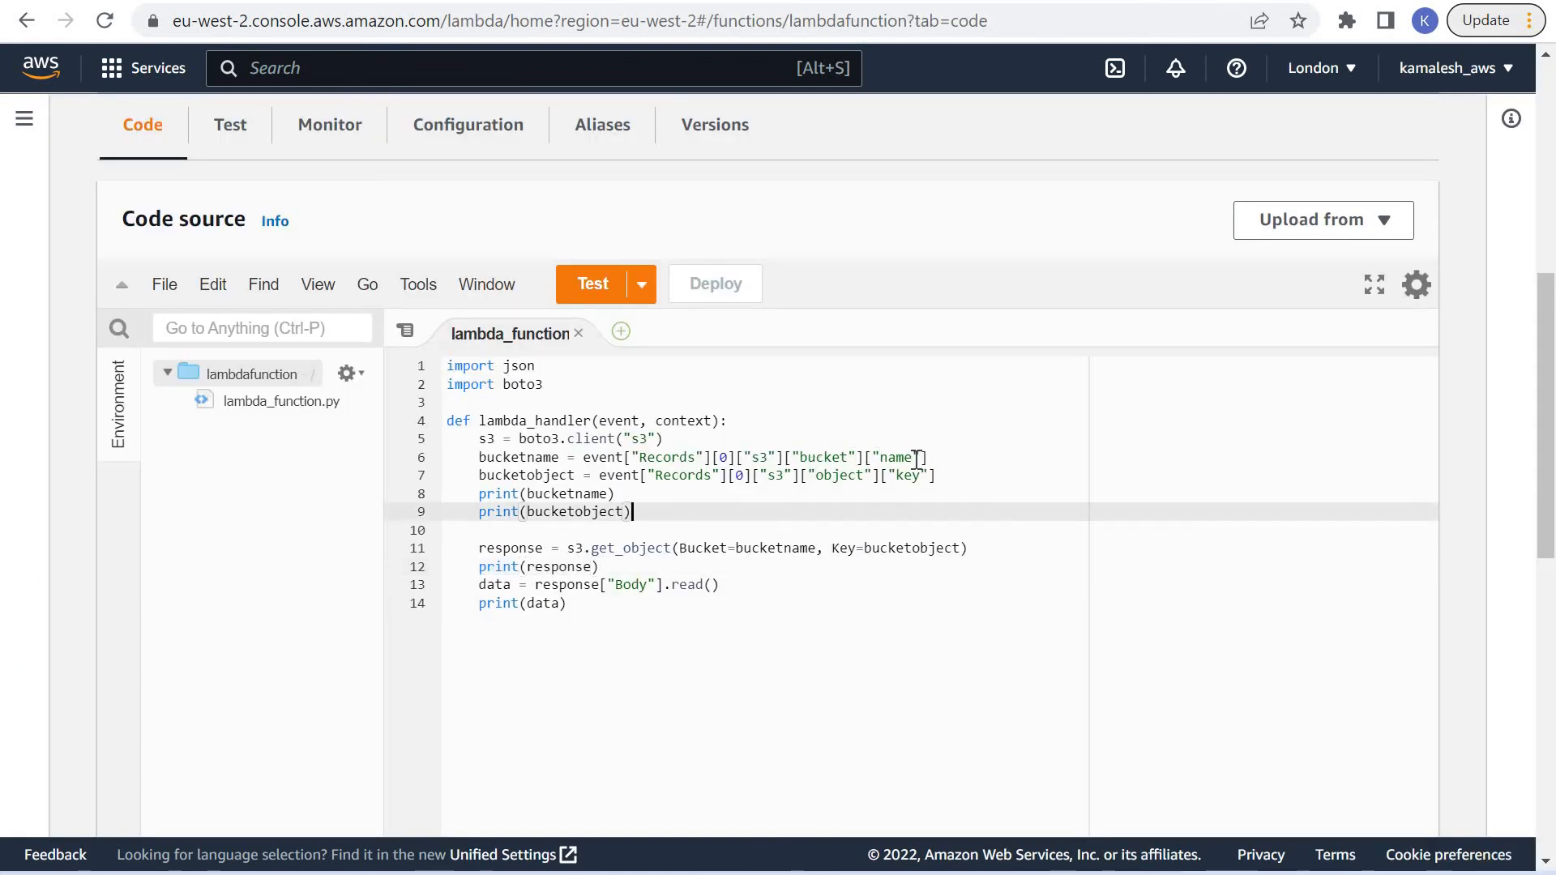
Return to lambdafunction's code and examine how bucketname and bucketobject are read from the event and used in the get_object call.
click(896, 457)
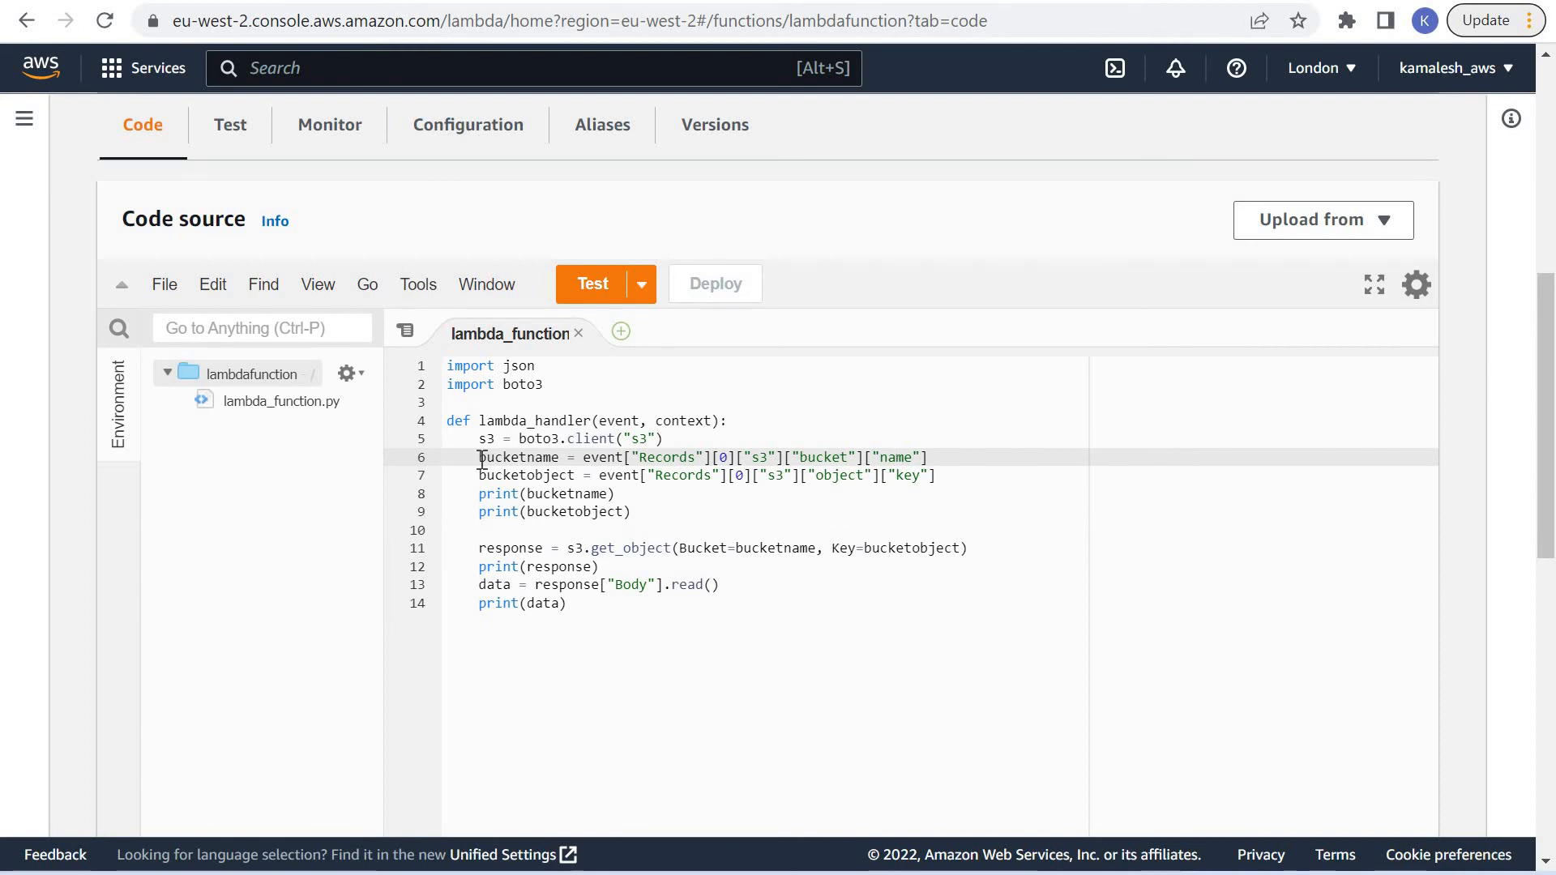
drag(479, 457, 940, 459)
click(523, 493)
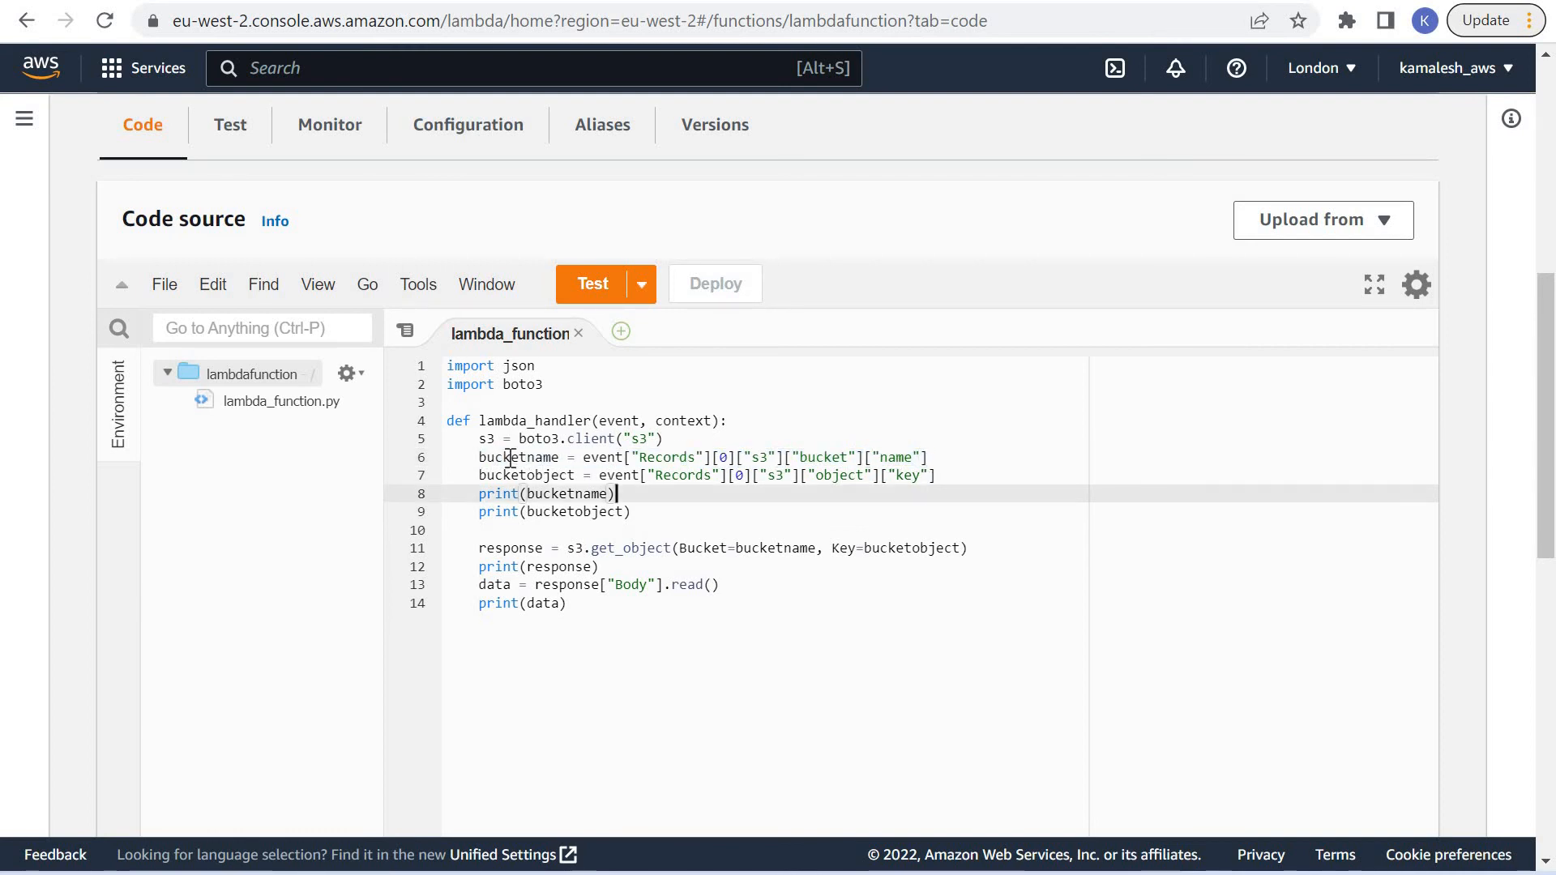
drag(560, 457, 479, 457)
click(682, 532)
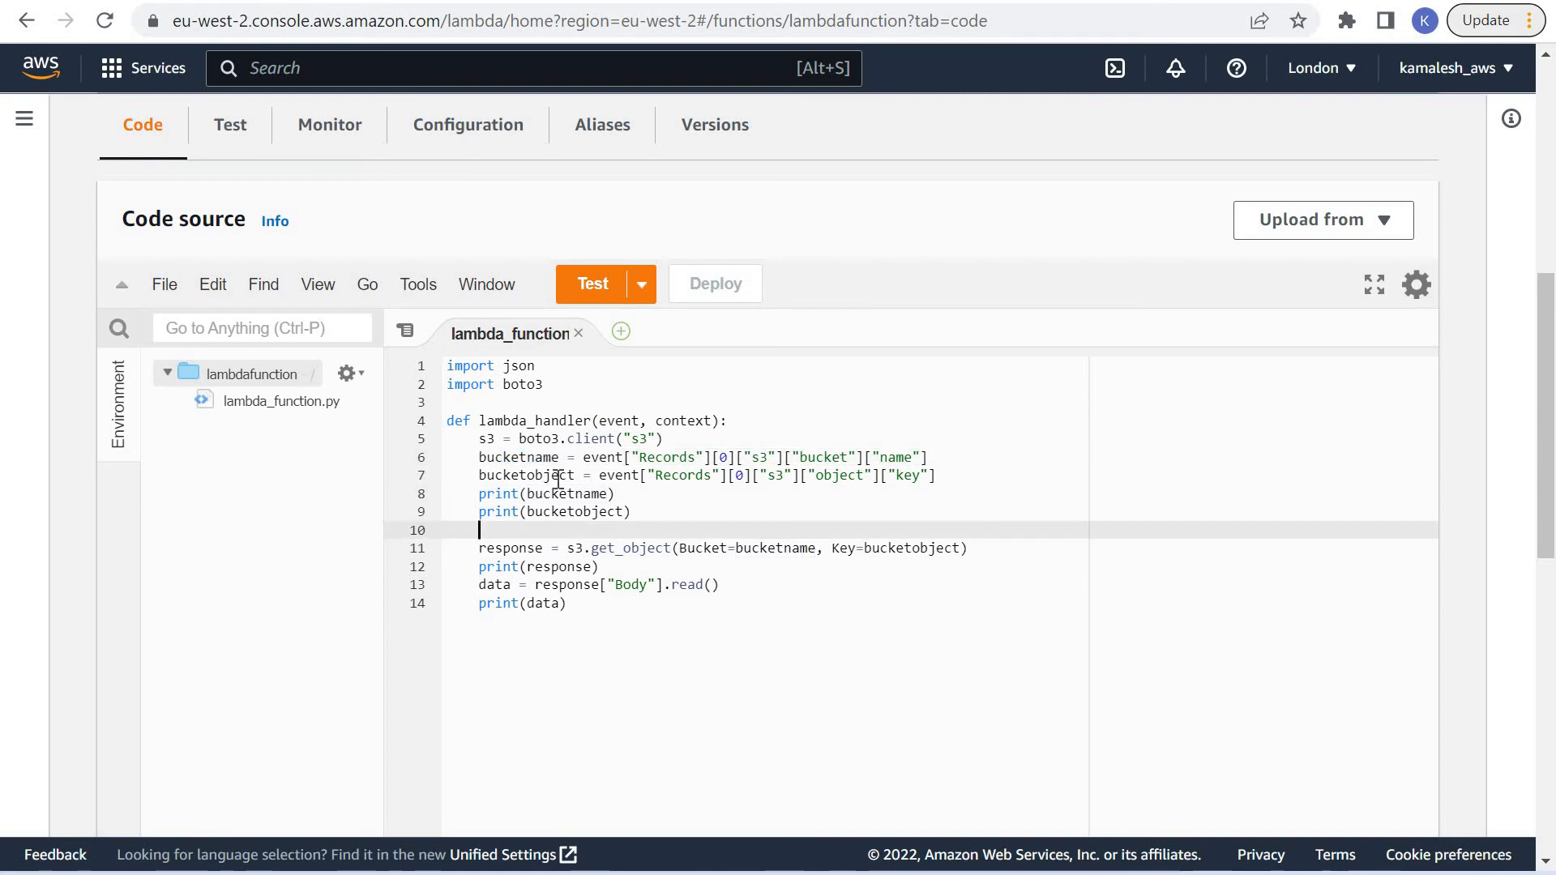
double_click(559, 476)
click(625, 476)
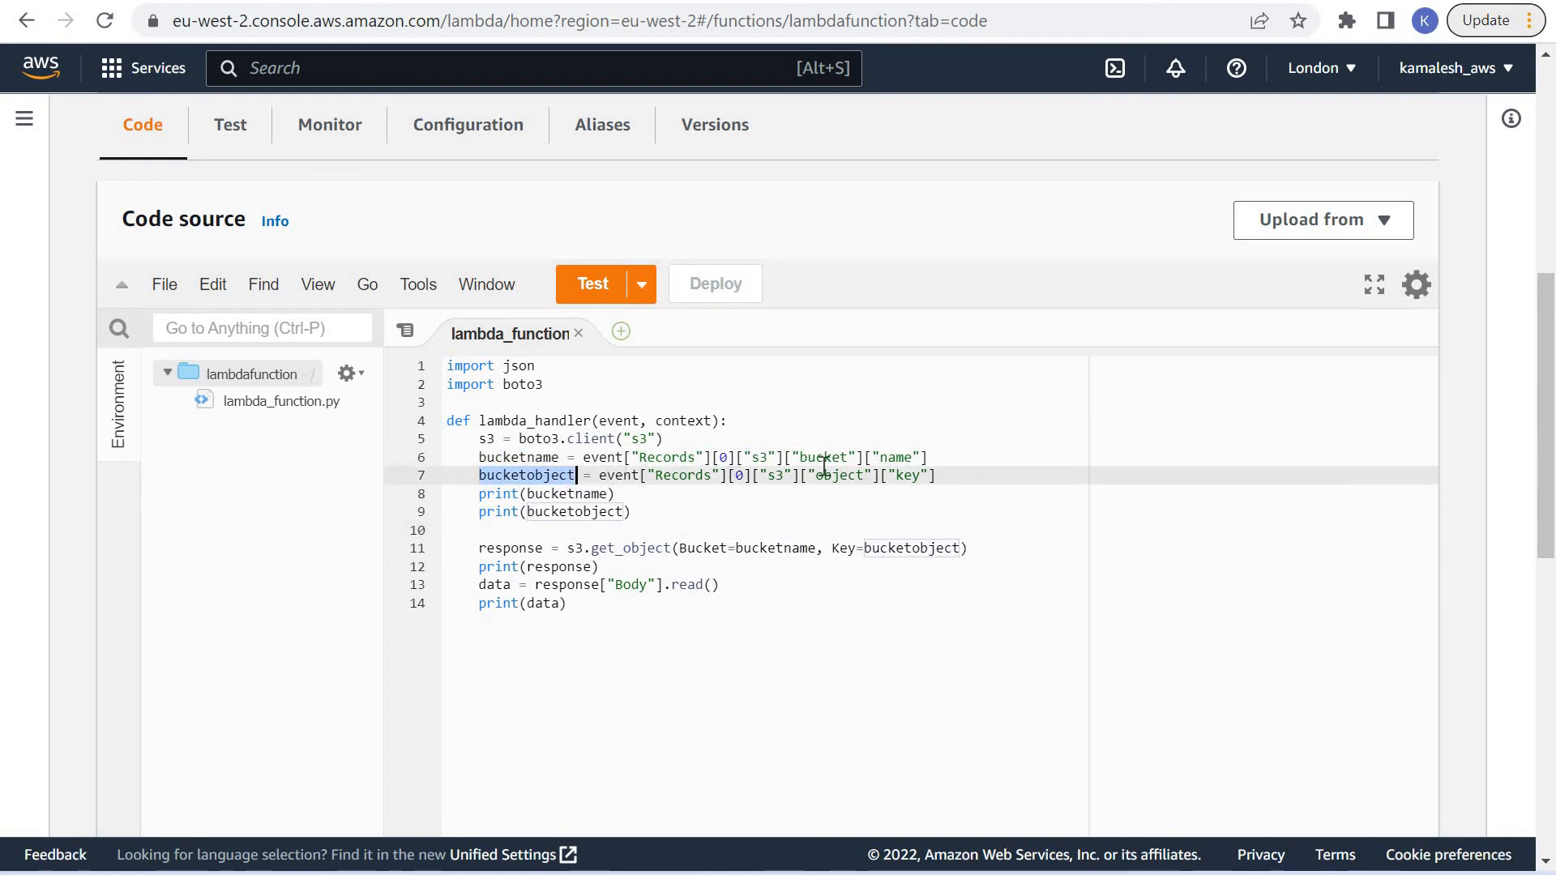
click(897, 476)
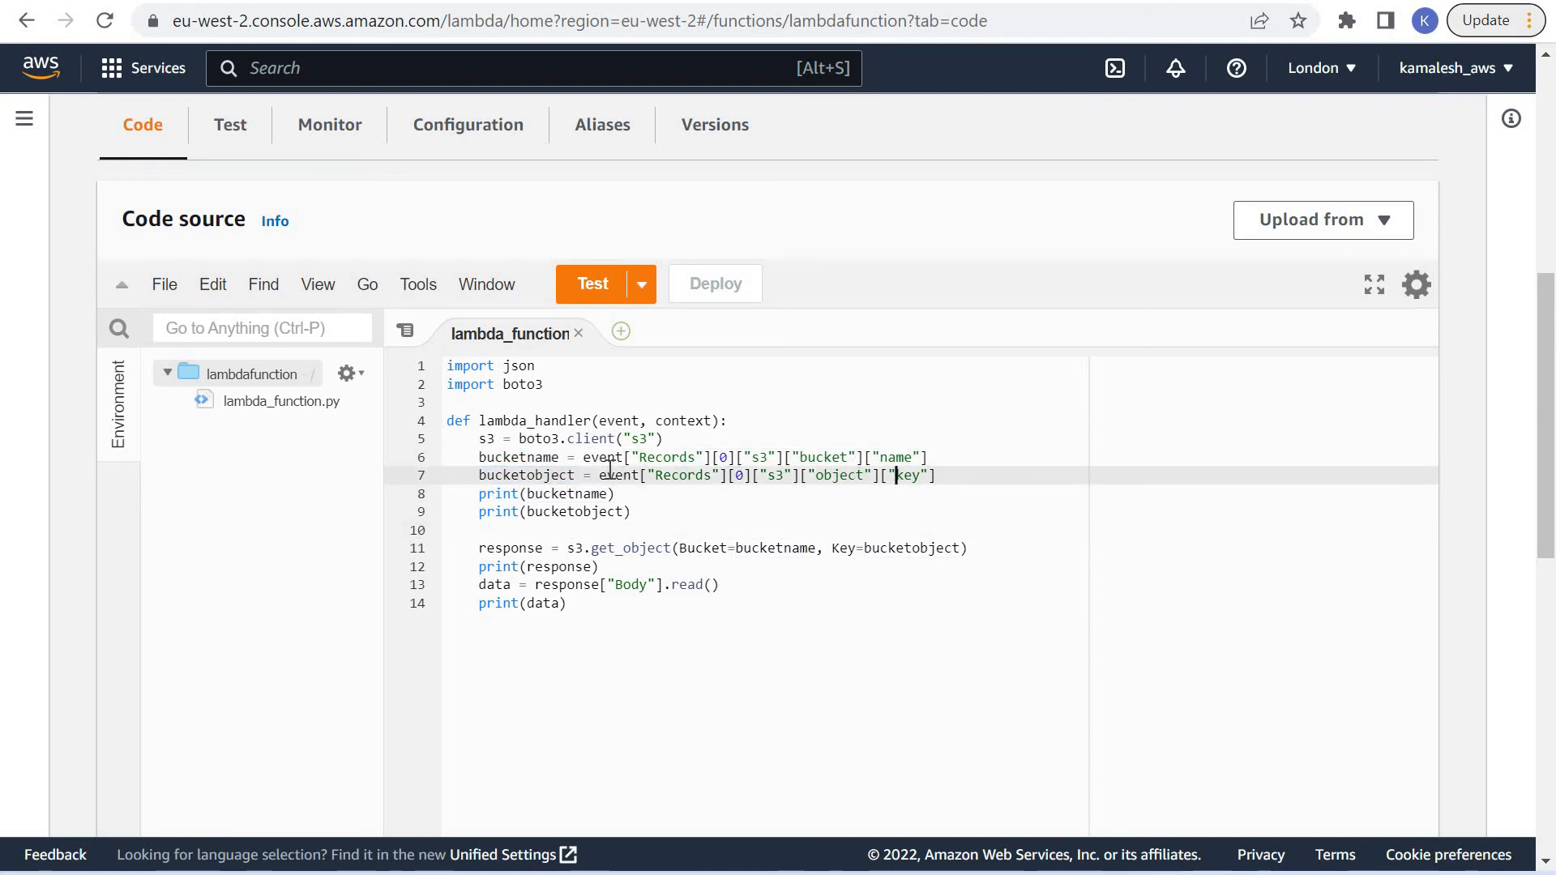
double_click(555, 458)
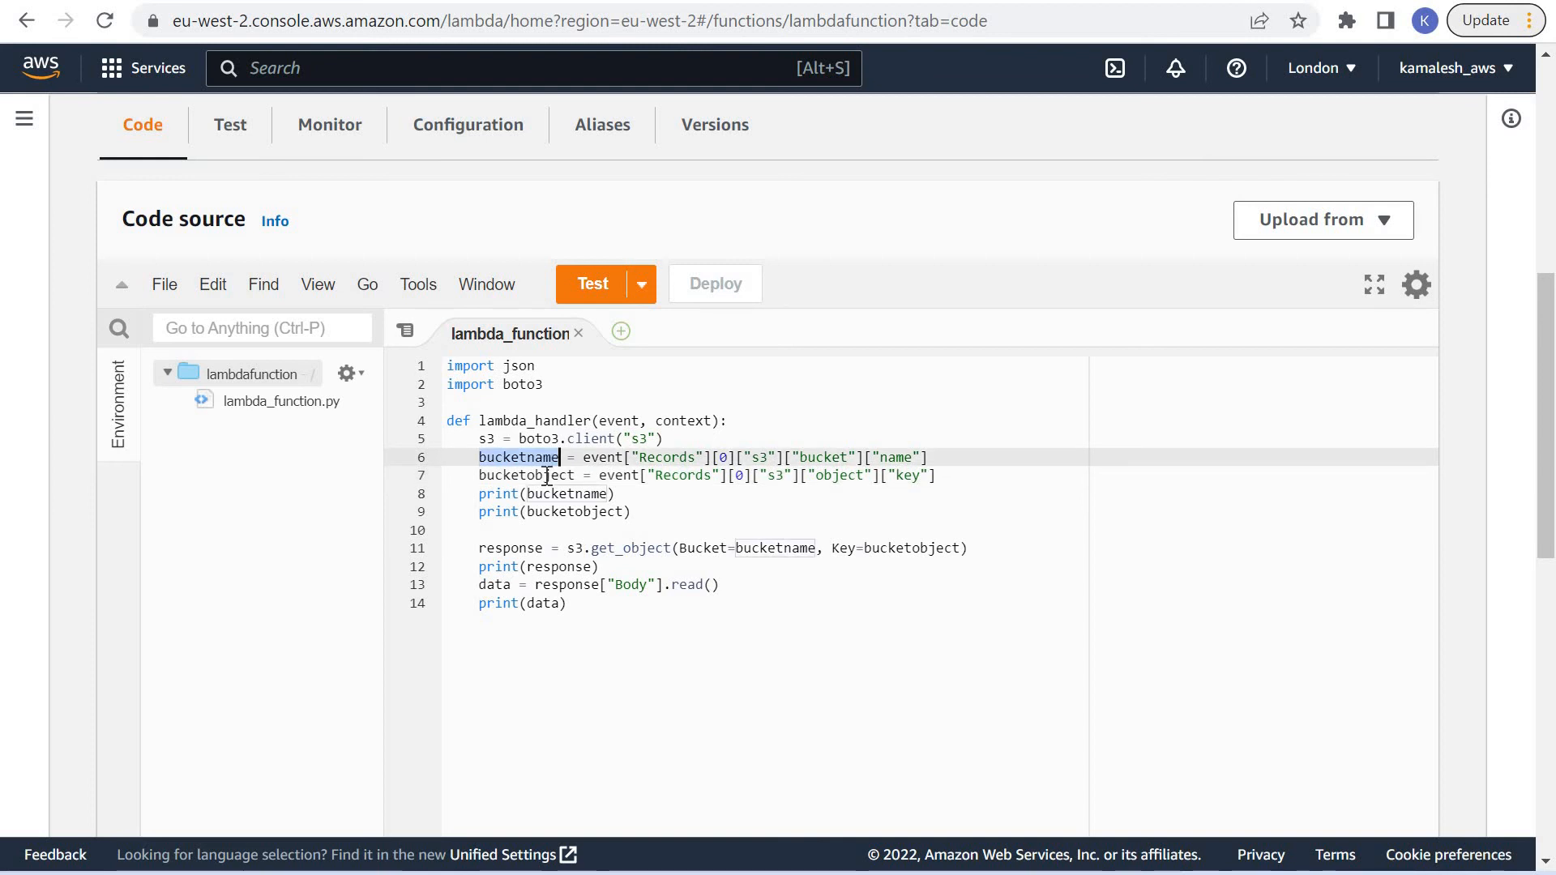
double_click(561, 476)
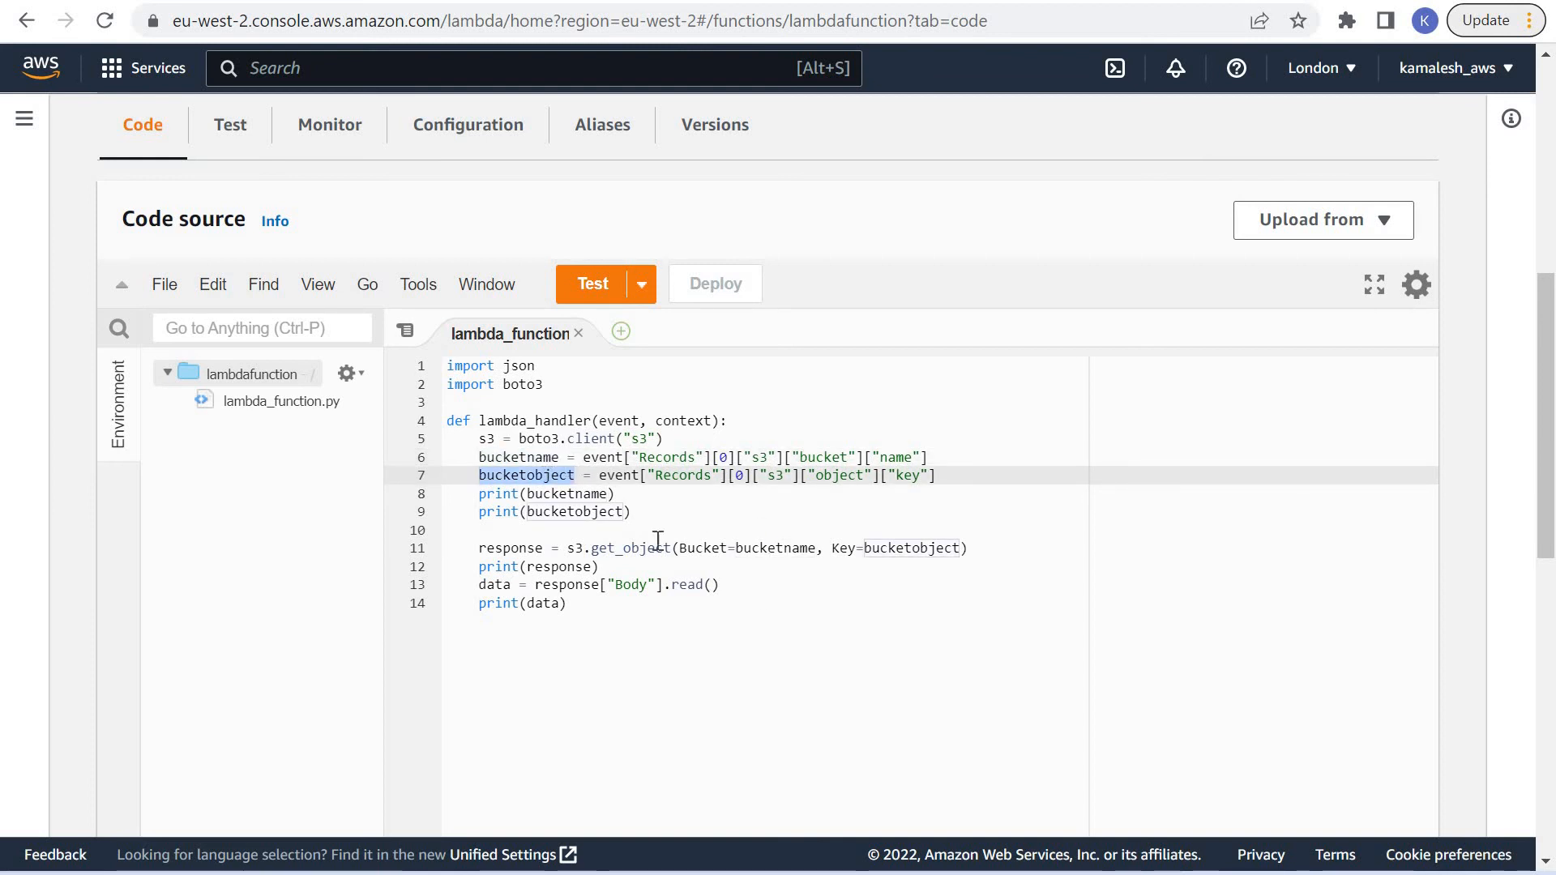
Examine the s3.get_object call assigned to response and the line that reads its "Body" into data.
click(619, 604)
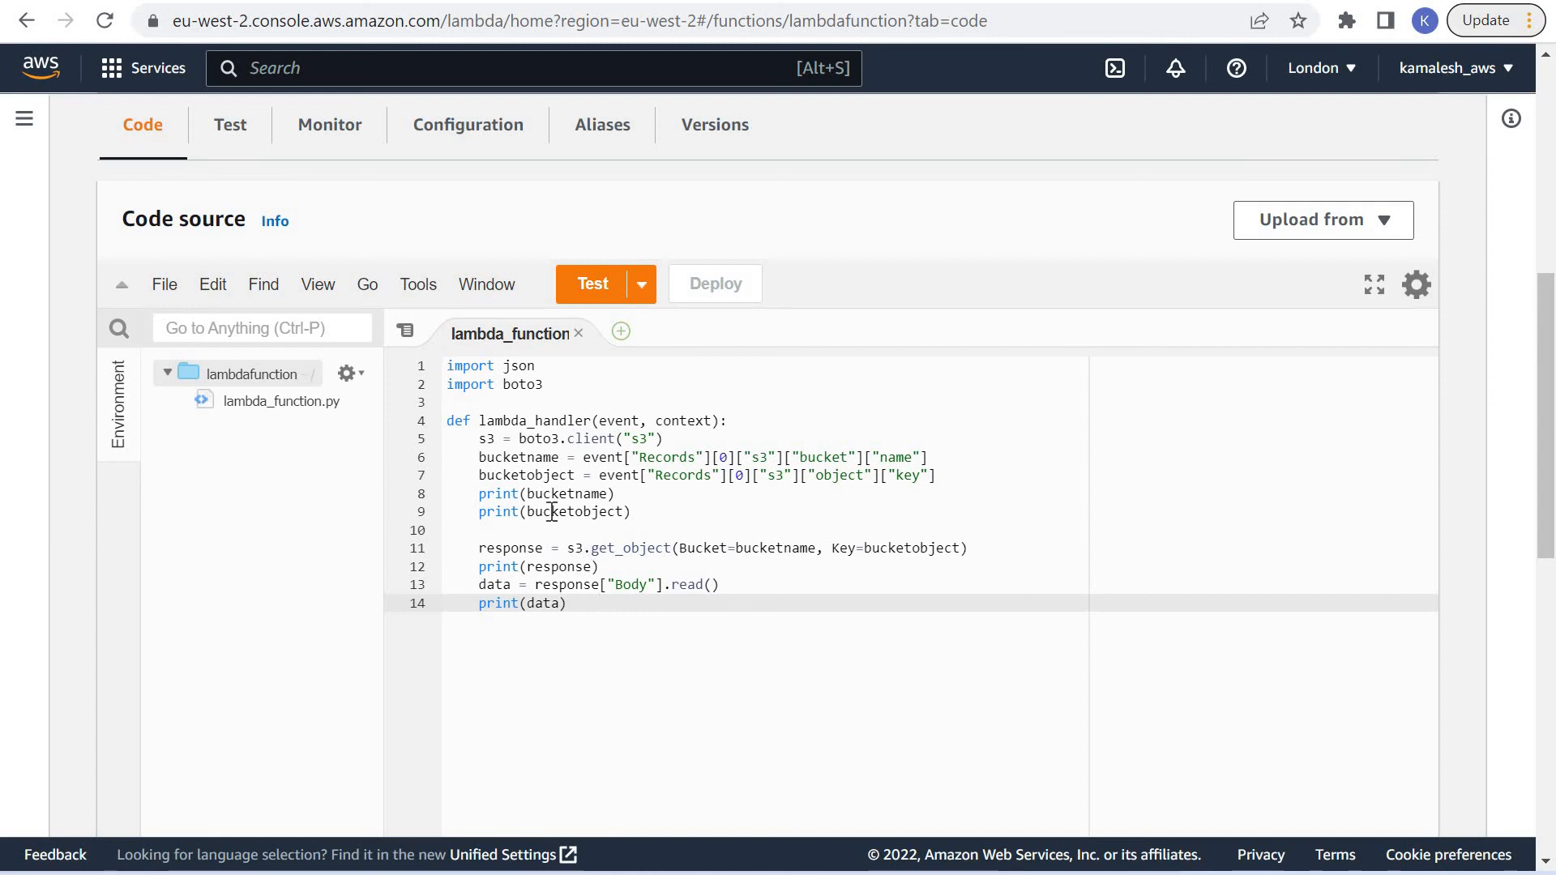
double_click(574, 548)
double_click(629, 550)
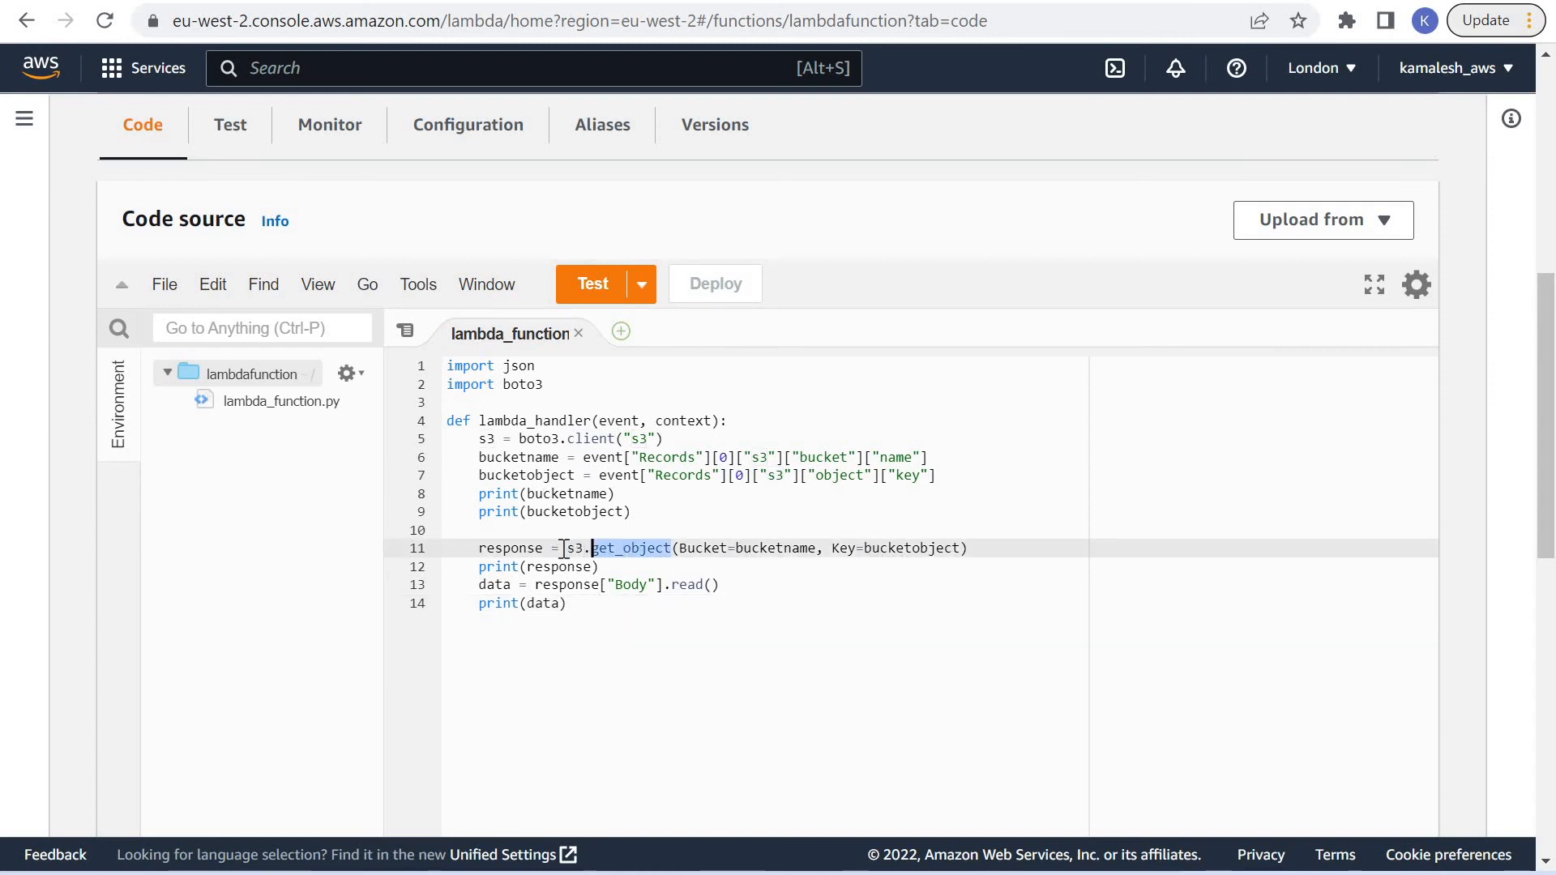
click(520, 547)
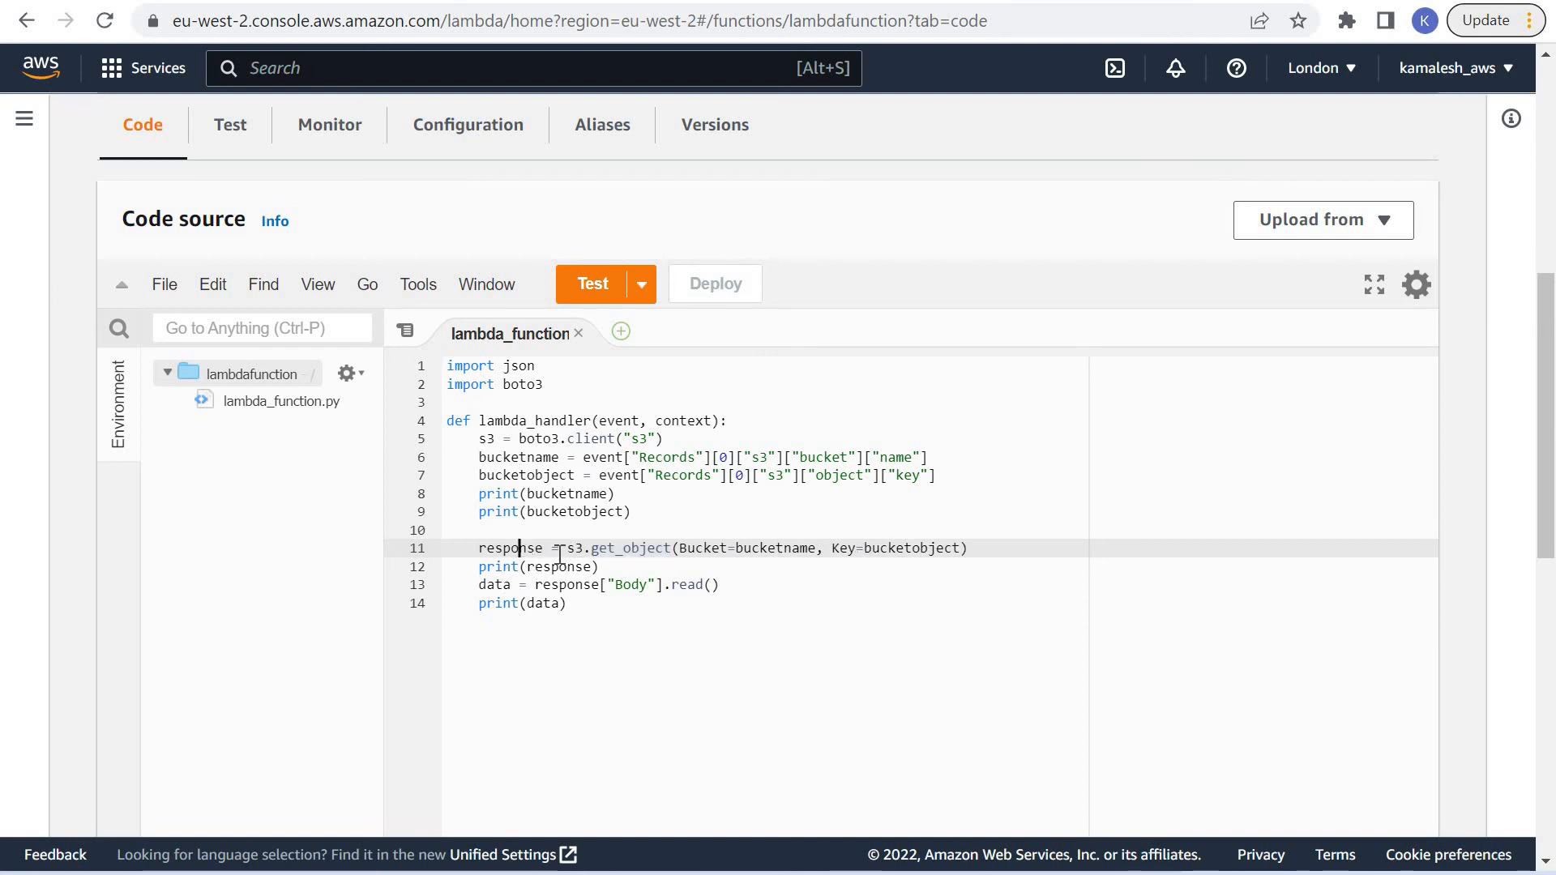
double_click(629, 584)
key(End)
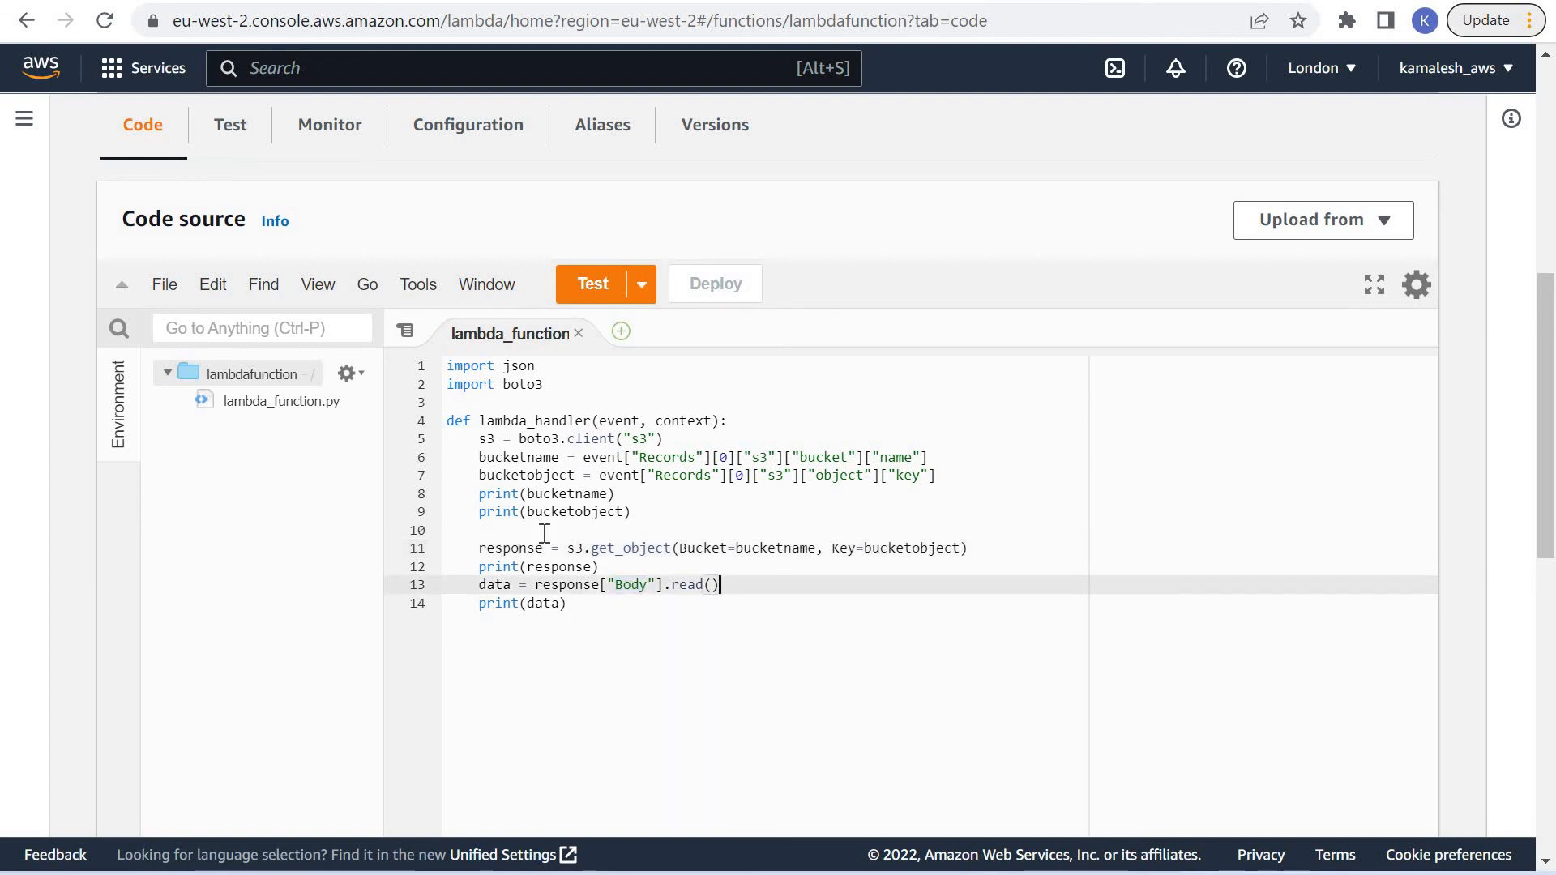
Highlight the complete lambda_function code from import json through print(data) and review it, then clear the selection.
key(Down)
key(shift+Up)
key(shift+Up)
key(shift+Up)
key(shift+Up)
key(shift+Up)
key(shift+Up)
key(shift+Up)
key(shift+Up)
key(shift+Up)
key(shift+Up)
key(shift+Up)
key(shift+Up)
key(shift+Up)
key(shift+Up)
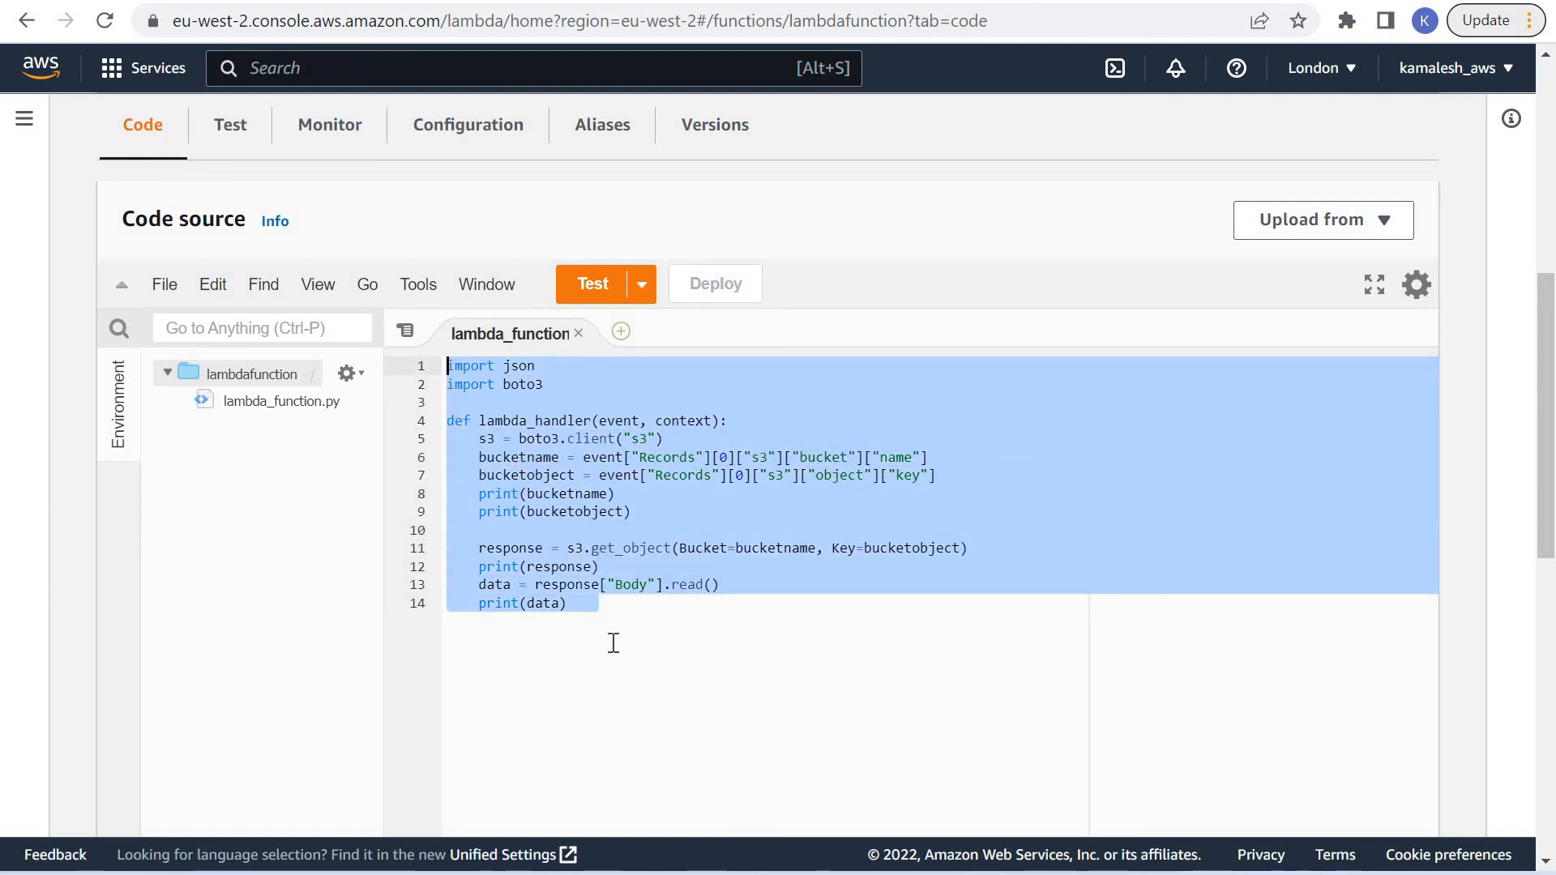
click(599, 550)
click(628, 618)
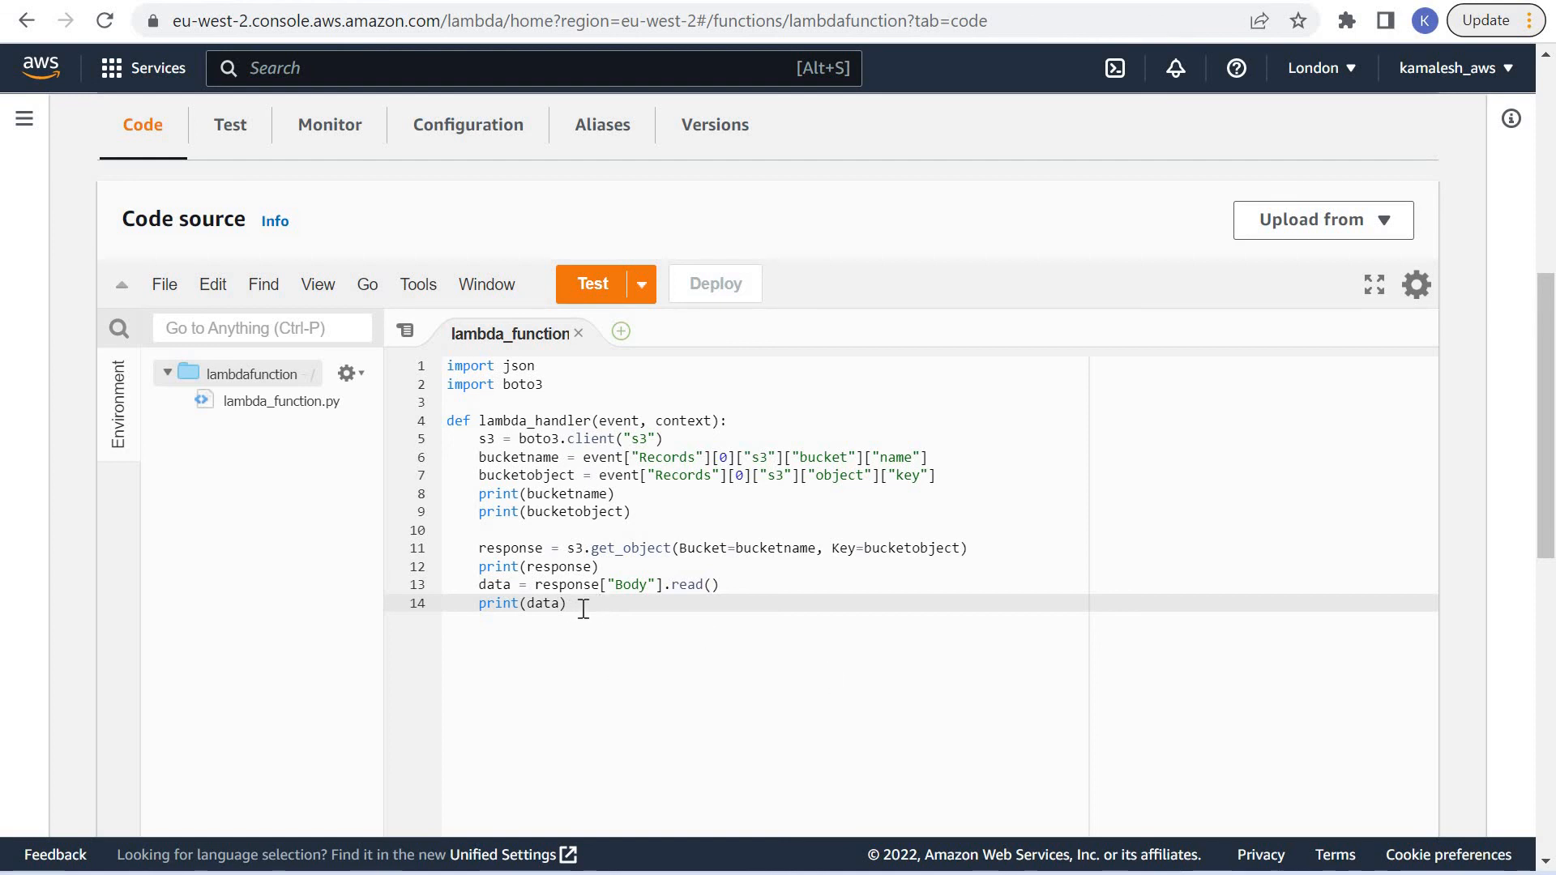
Highlight the handler lines from the bucketname assignment through print(data), review them, and clear the selection.
shift+click(479, 457)
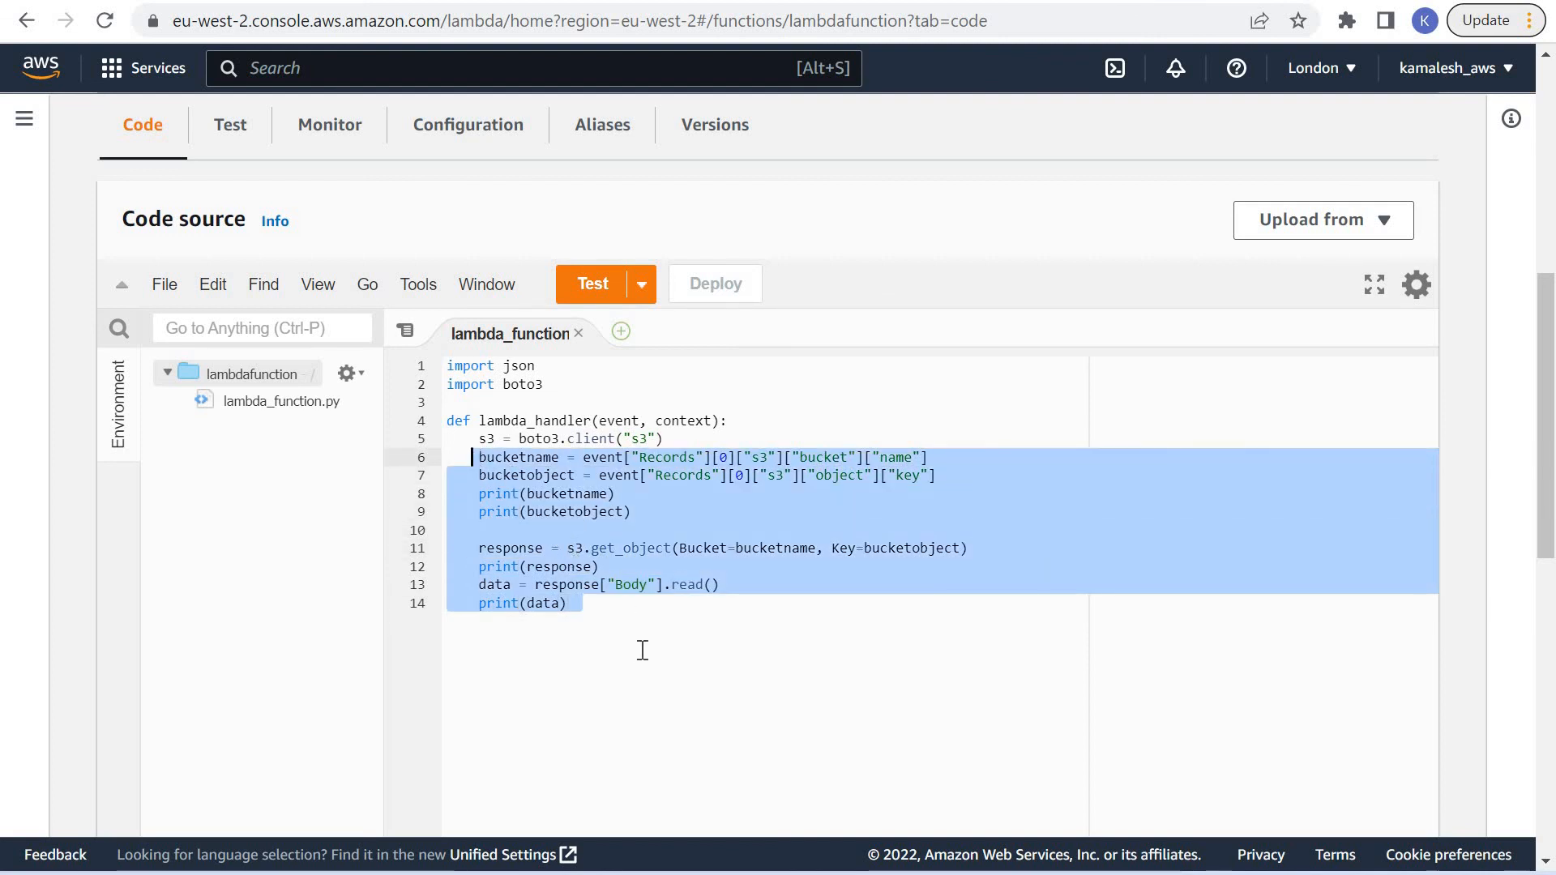
click(567, 549)
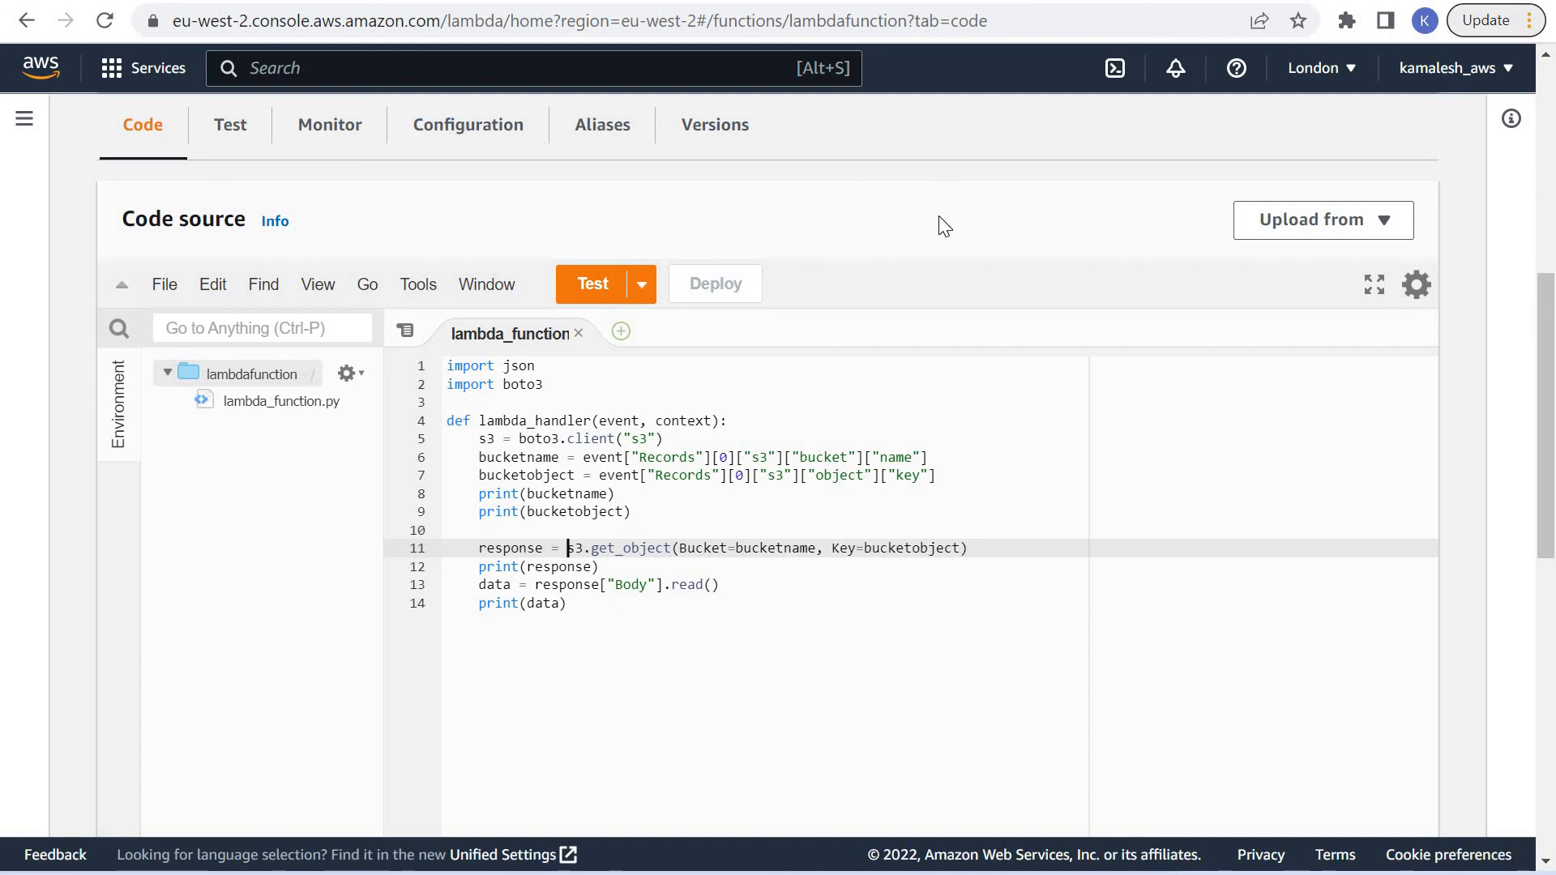
click(588, 609)
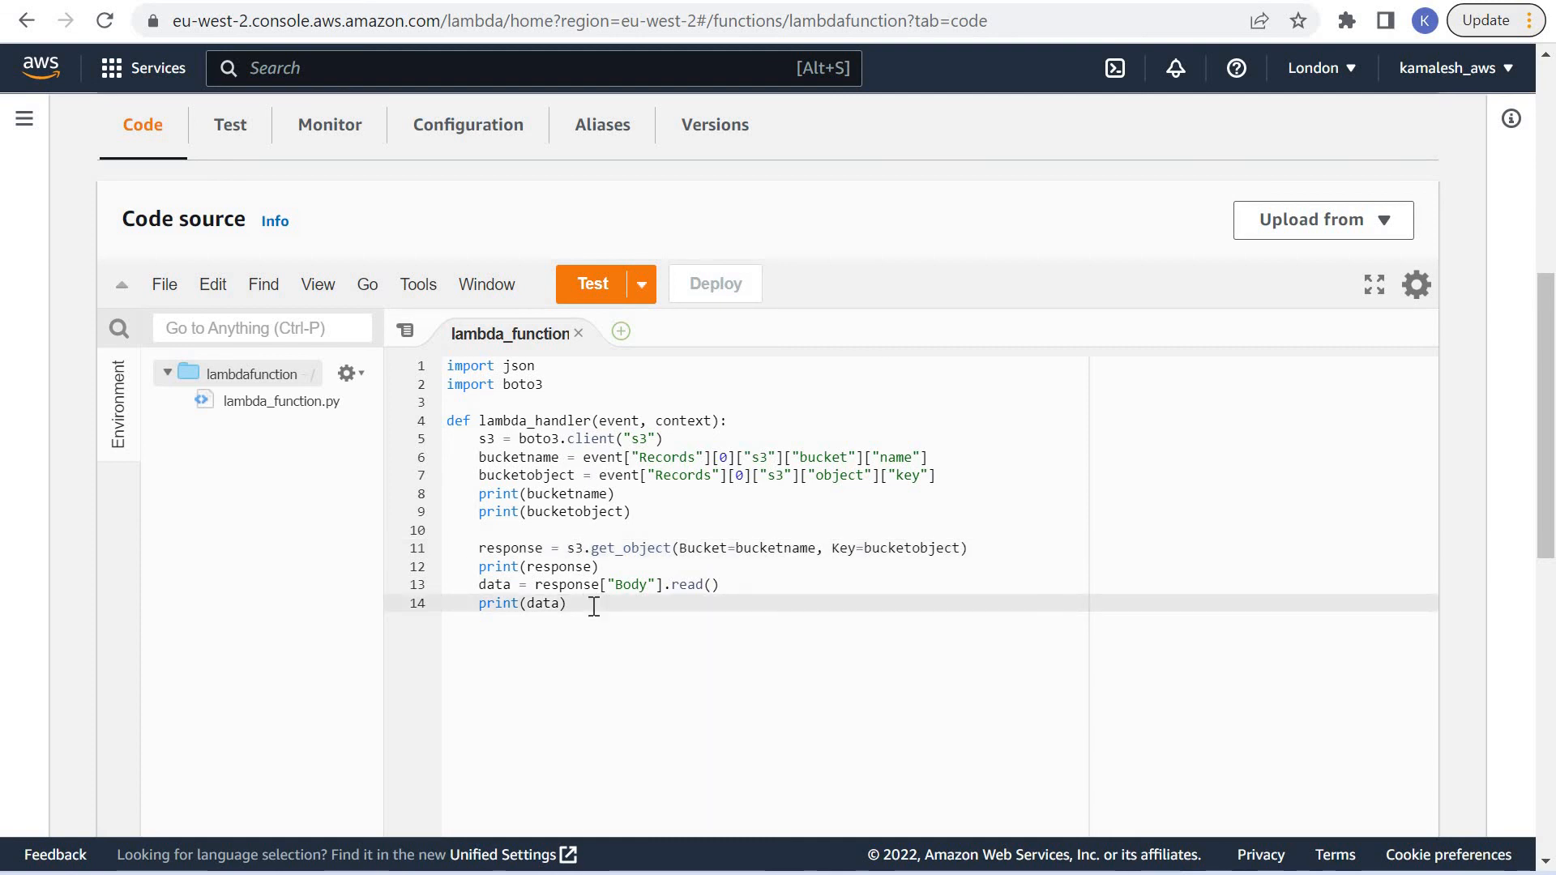